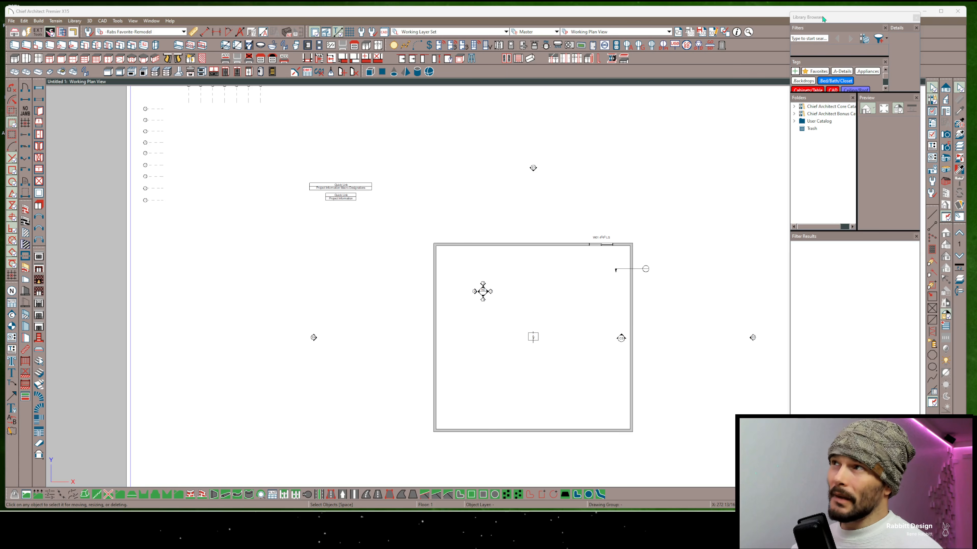
Move the Library Browser window off the plan view and back, and expand it to its large size
left_click_drag(823, 19, 976, 38)
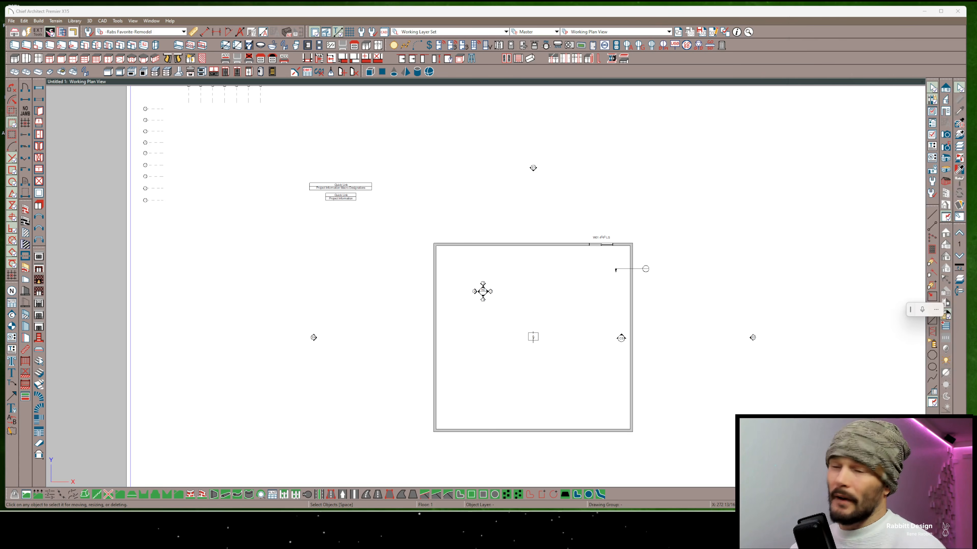
left_click_drag(976, 39, 817, 30)
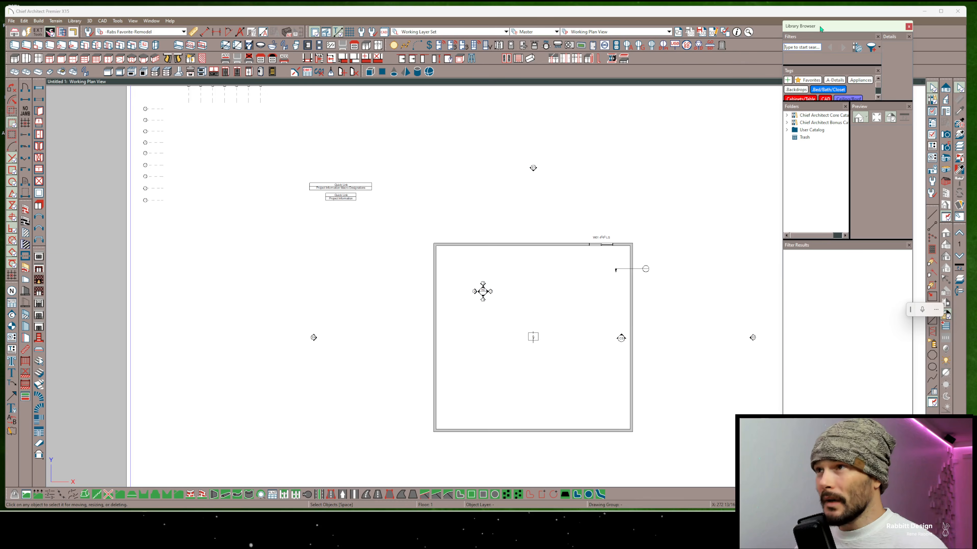
double_click(821, 28)
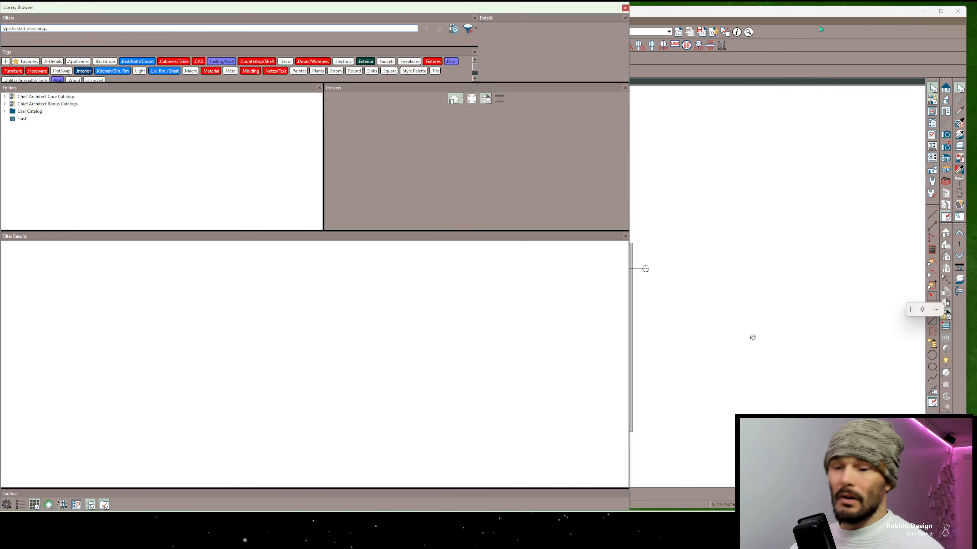
Search the library for "toilet", select the MM Bath Elongated Toilet, and shrink the Library Browser to preview its placement in the plan
type("toilet")
key("Return")
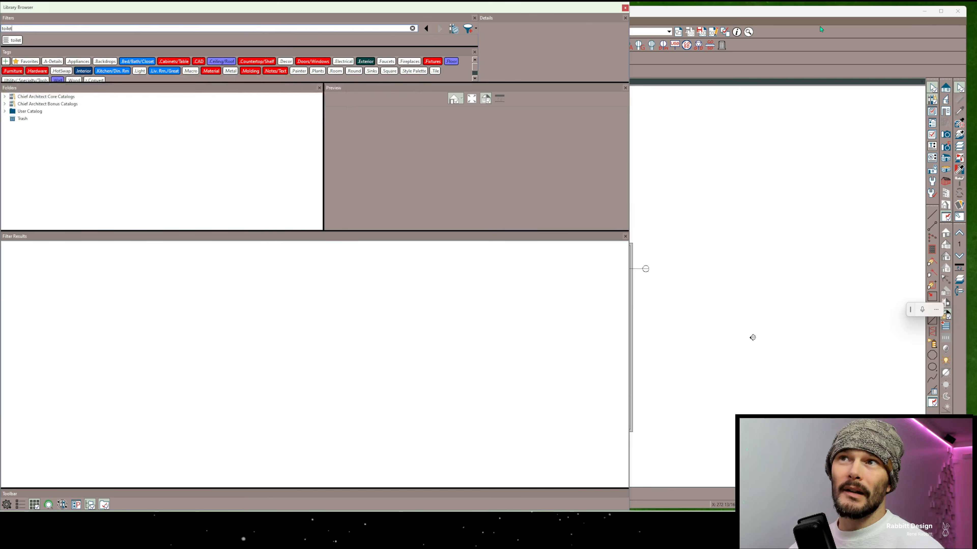
left_click(37, 262)
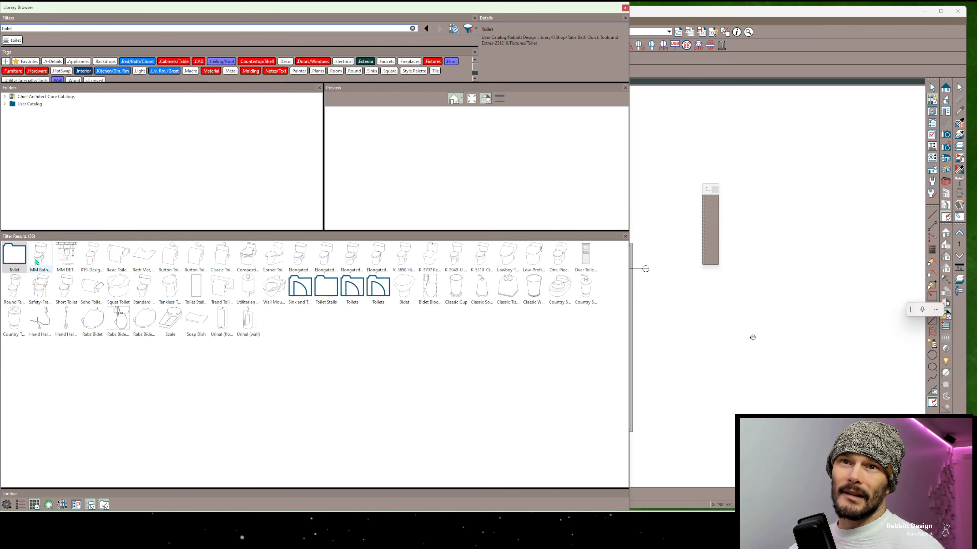
key("super+Right")
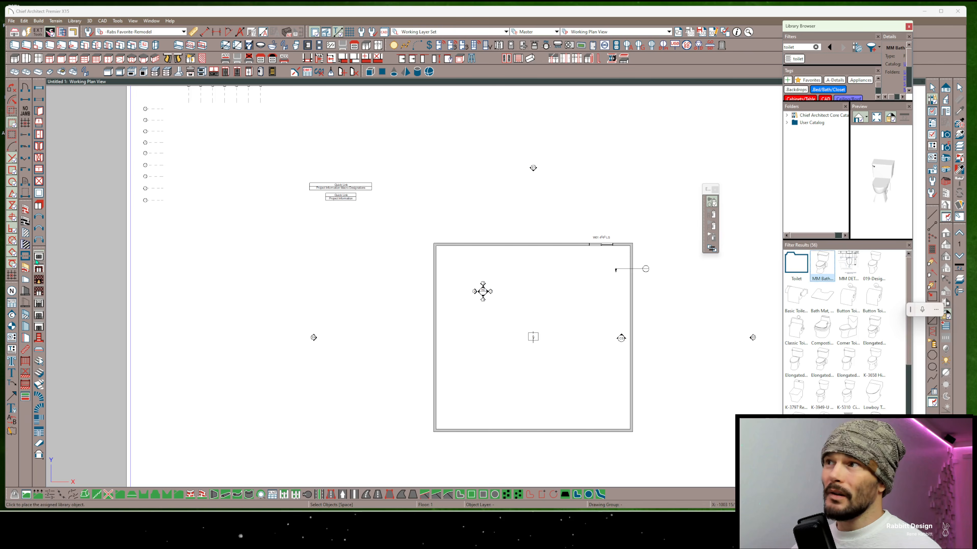
scroll(545, 271, "up", 2)
scroll(546, 271, "up", 1)
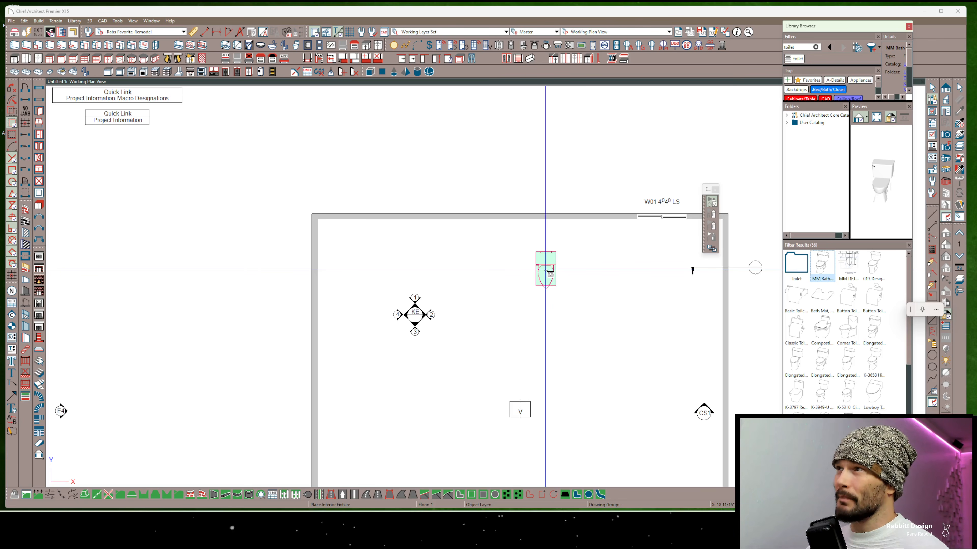
Enlarge the Library Browser again and review its panel options without changing any of them
key("super+Left")
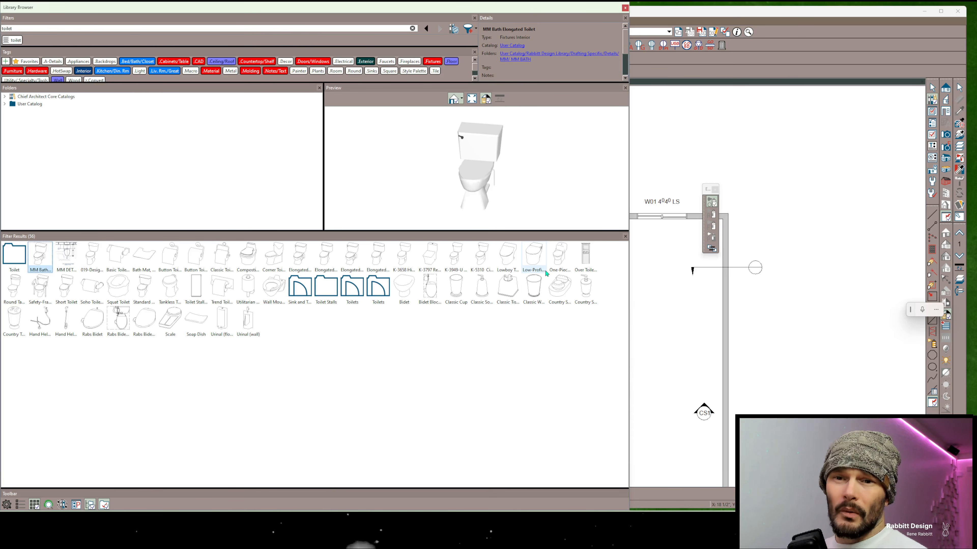
left_click(128, 423)
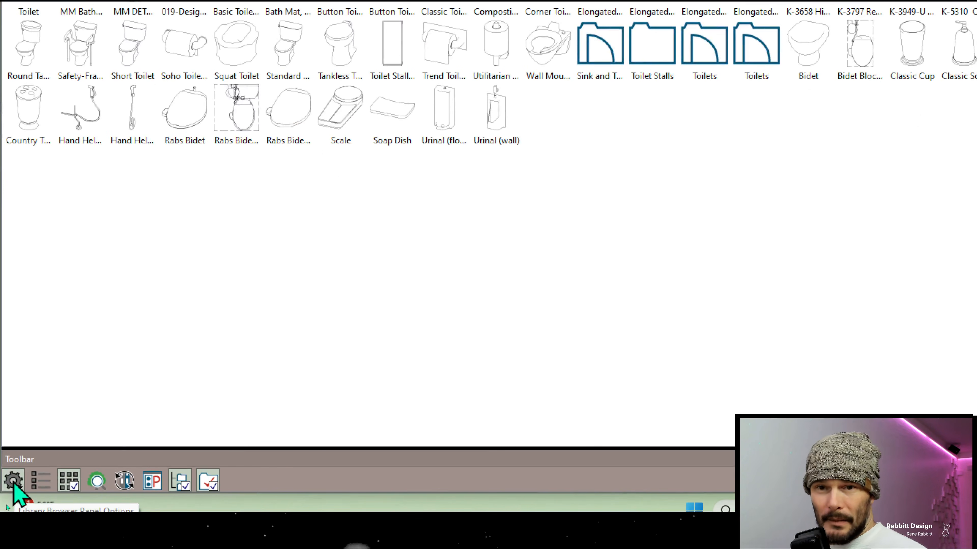
left_click(13, 482)
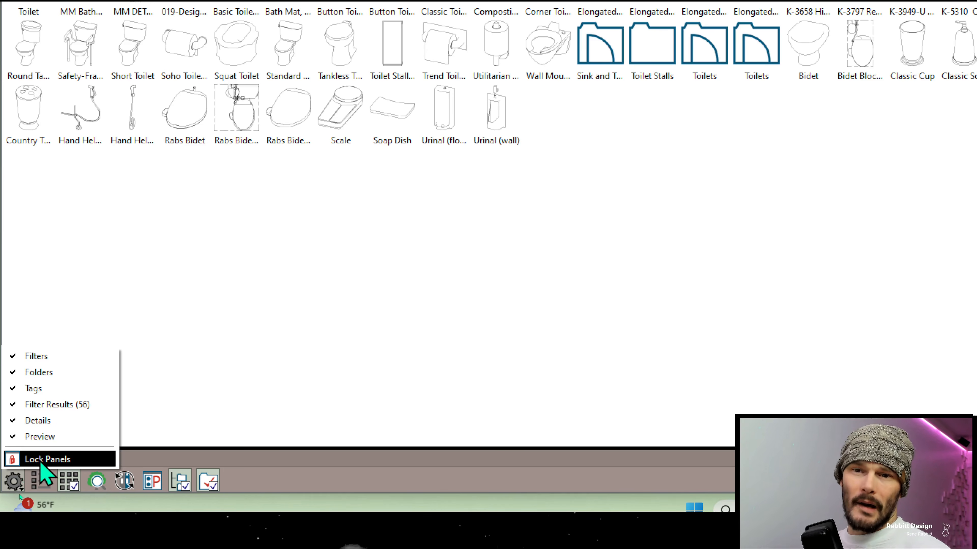
left_click(165, 451)
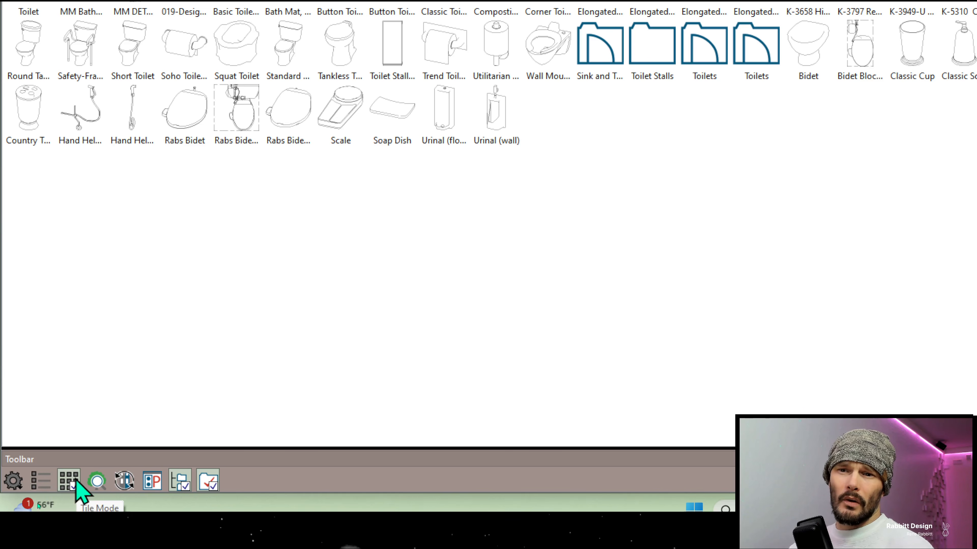
Switch the toilet filter results to list mode and look through them to the end
left_click(41, 481)
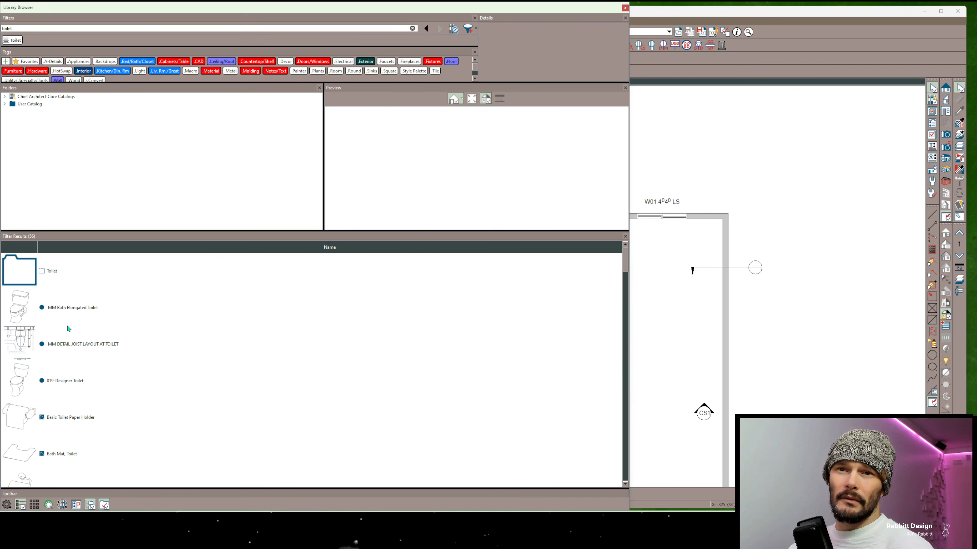
scroll(49, 324, "down", 10)
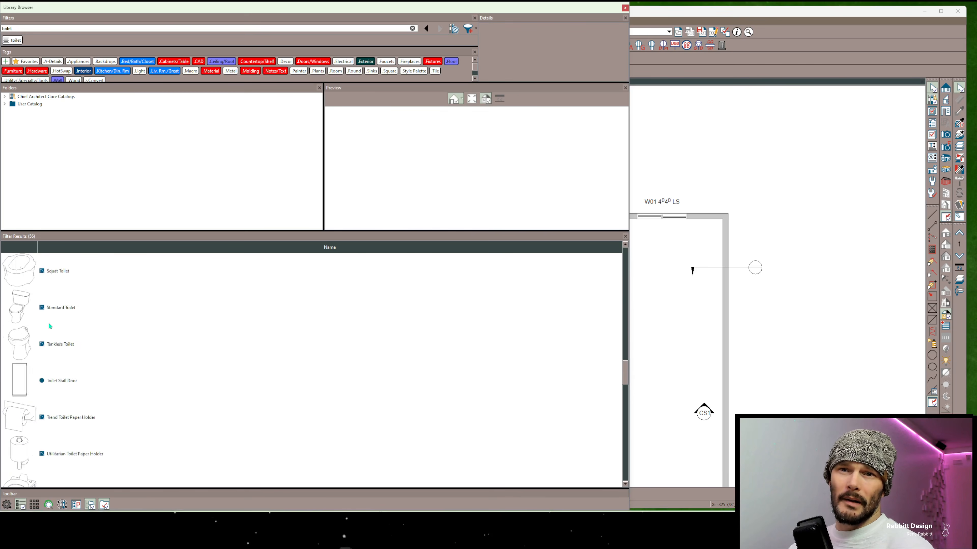
scroll(48, 325, "down", 3)
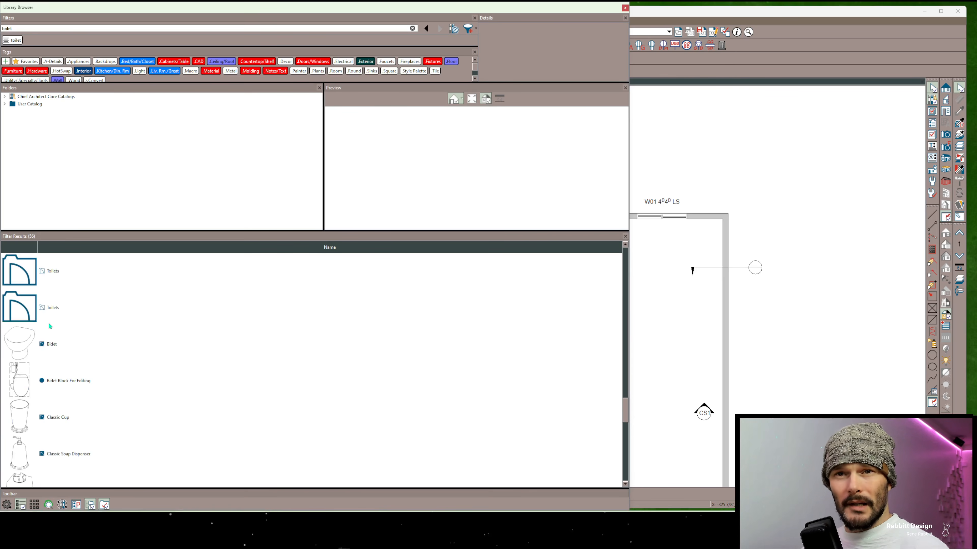
scroll(60, 353, "down", 5)
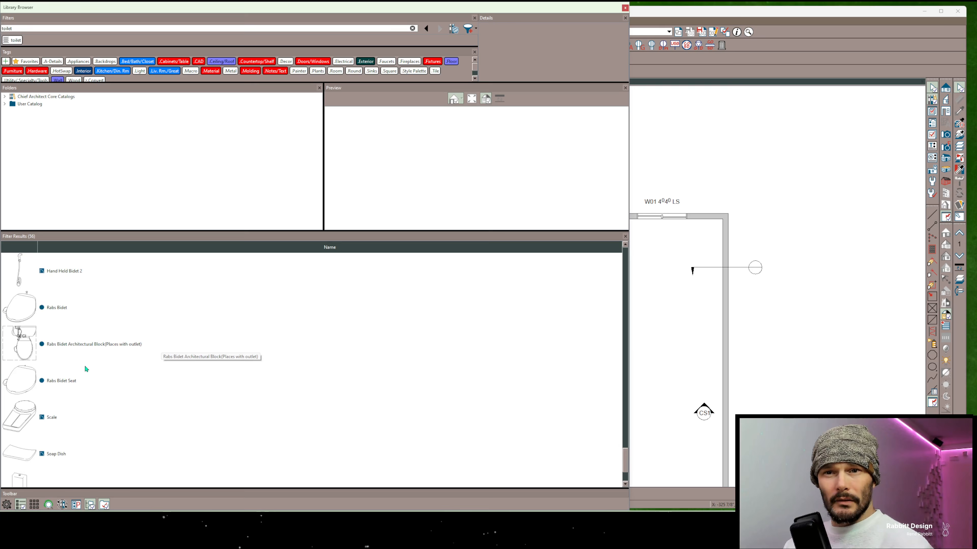
scroll(87, 369, "down", 3)
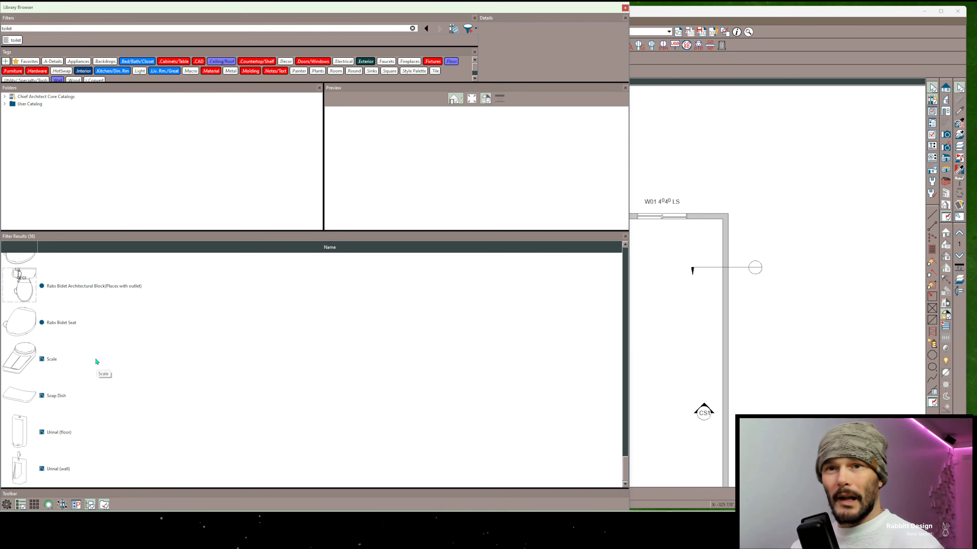
Return the filter results to tile mode and try larger and smaller thumbnail sizes
left_click(35, 505)
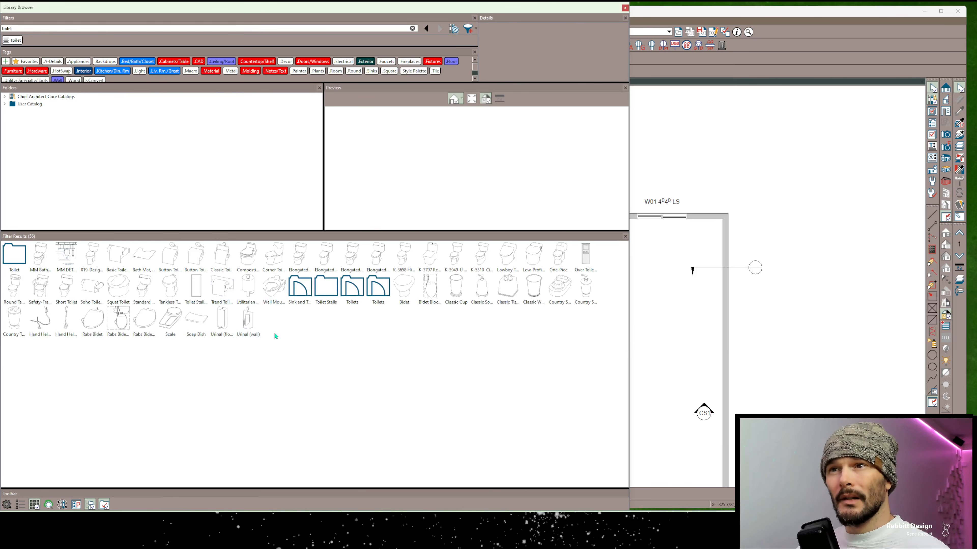
scroll(275, 334, "up", 5, "ctrl")
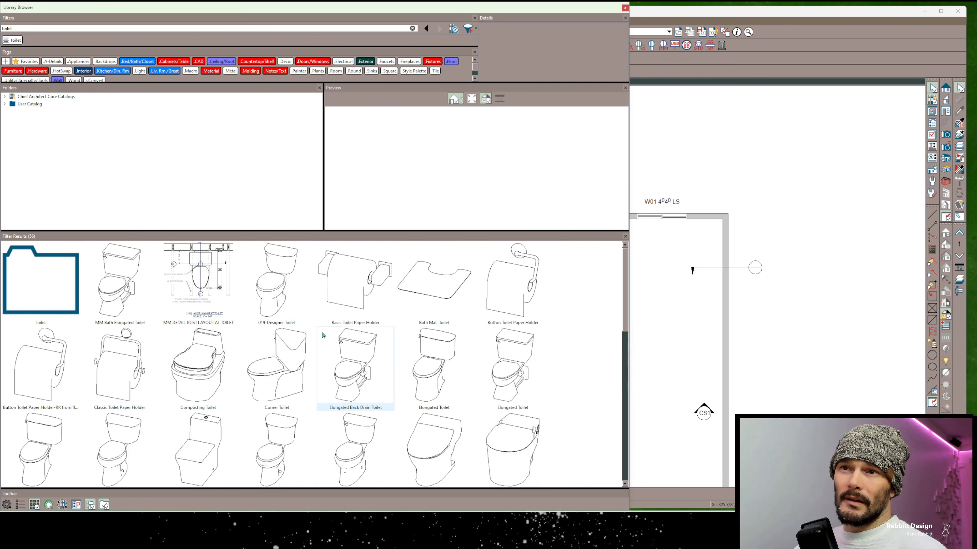
scroll(322, 335, "down", 5, "ctrl")
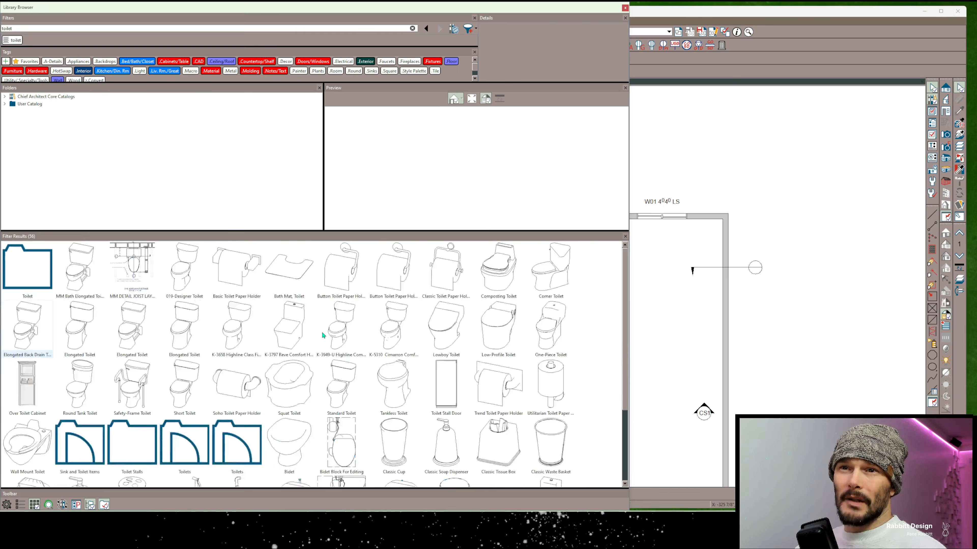
Show the filter results in list mode and try out different thumbnail sizes, ending with compact rows
left_click(20, 505)
scroll(81, 336, "down", 3, "ctrl")
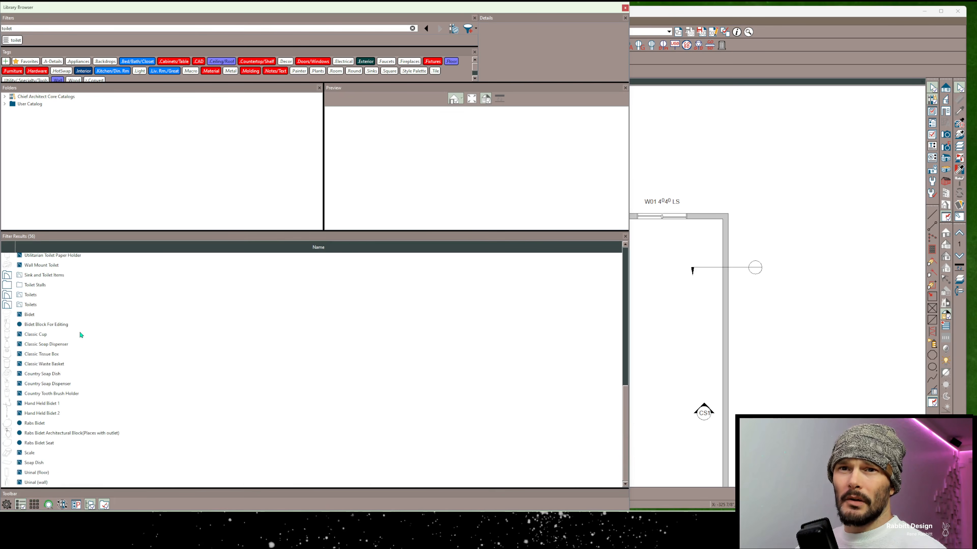
scroll(42, 368, "up", 10)
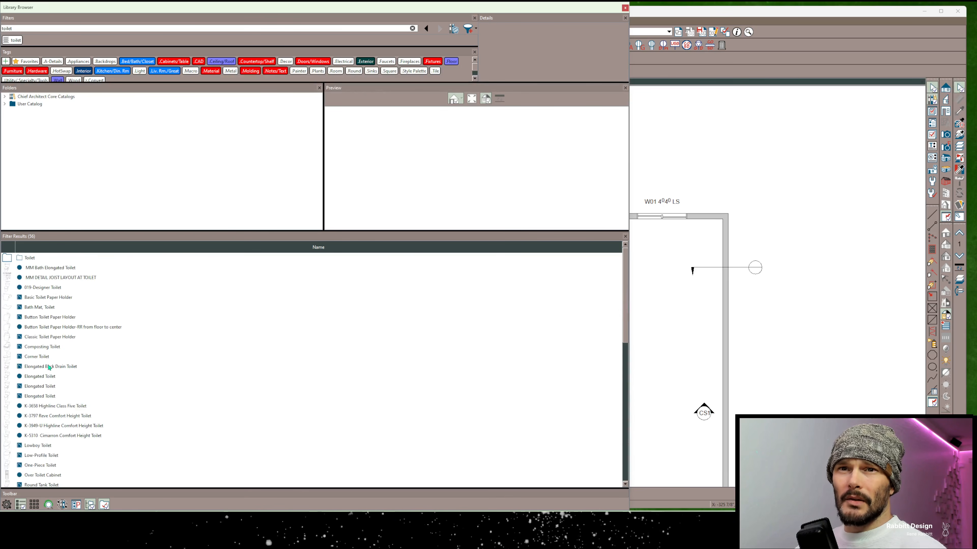
scroll(49, 367, "up", 3, "ctrl")
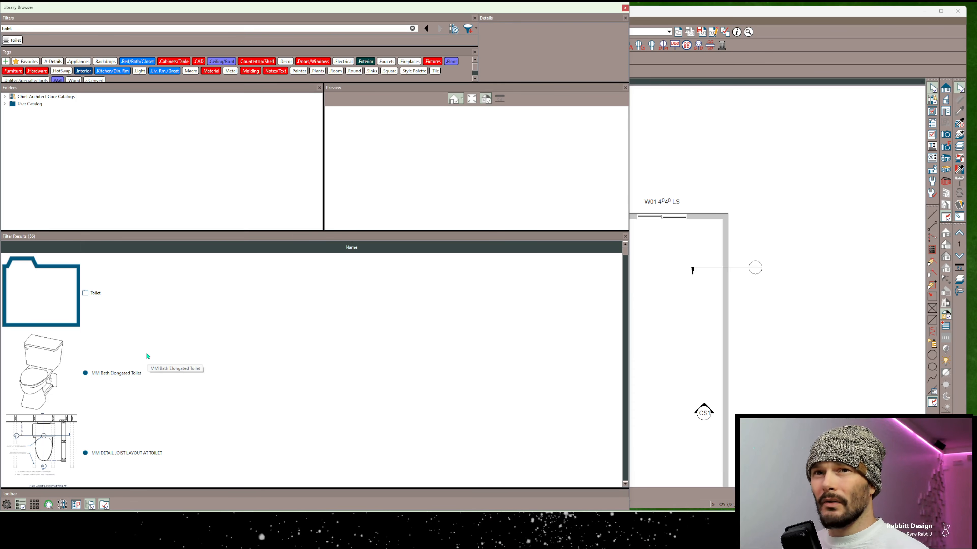
scroll(146, 353, "down", 3, "ctrl")
scroll(146, 352, "up", 4, "ctrl")
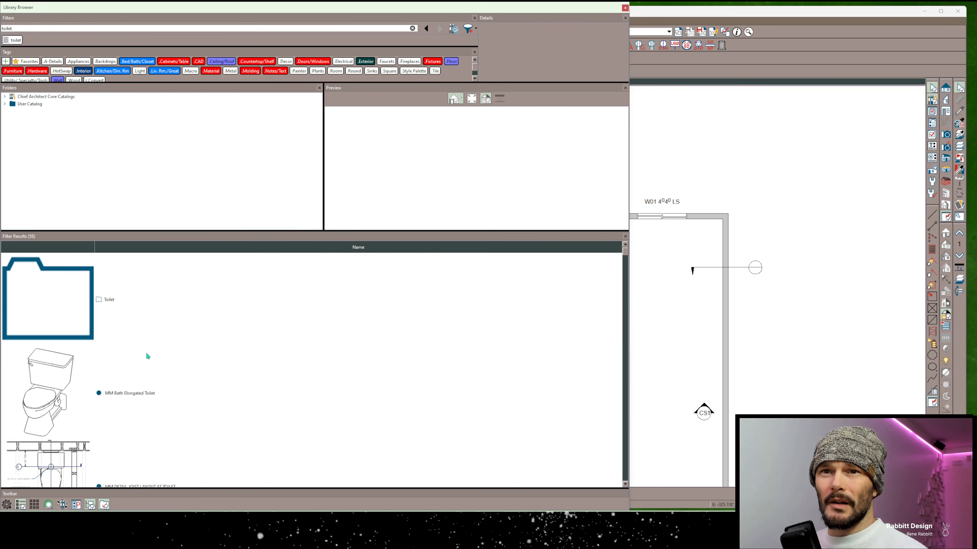
scroll(146, 347, "down", 4, "ctrl")
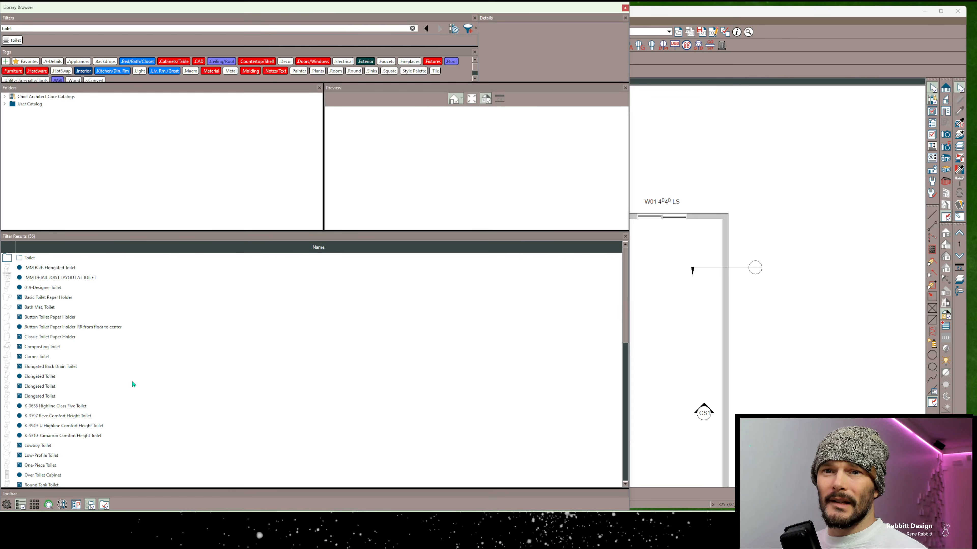
Set the filter results to tile mode and adjust the thumbnails to a medium size
left_click(35, 504)
scroll(171, 352, "up", 4, "ctrl")
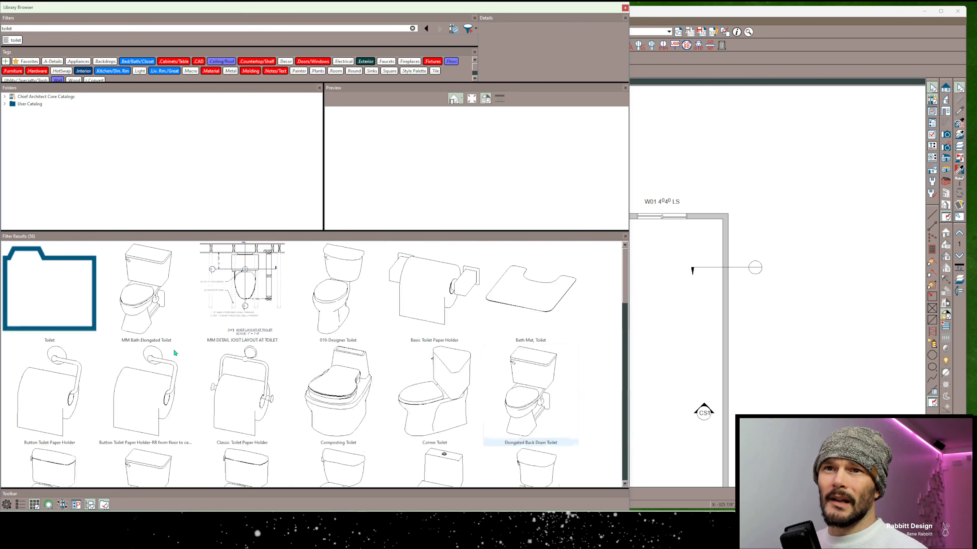
scroll(174, 352, "down", 1, "ctrl")
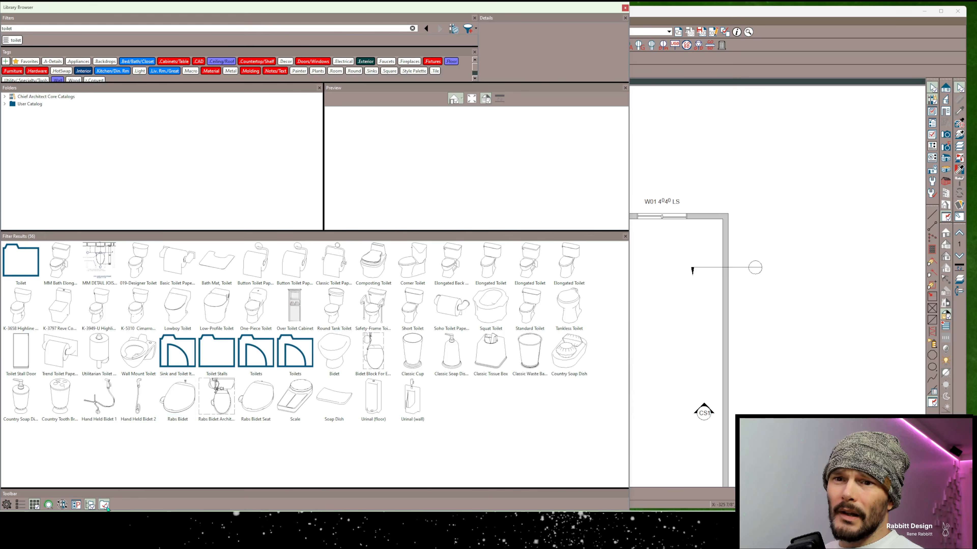
Hide and restore folders in the filter results, and open the Sink and Toilet Items folder before returning to the toilet search
left_click(107, 507)
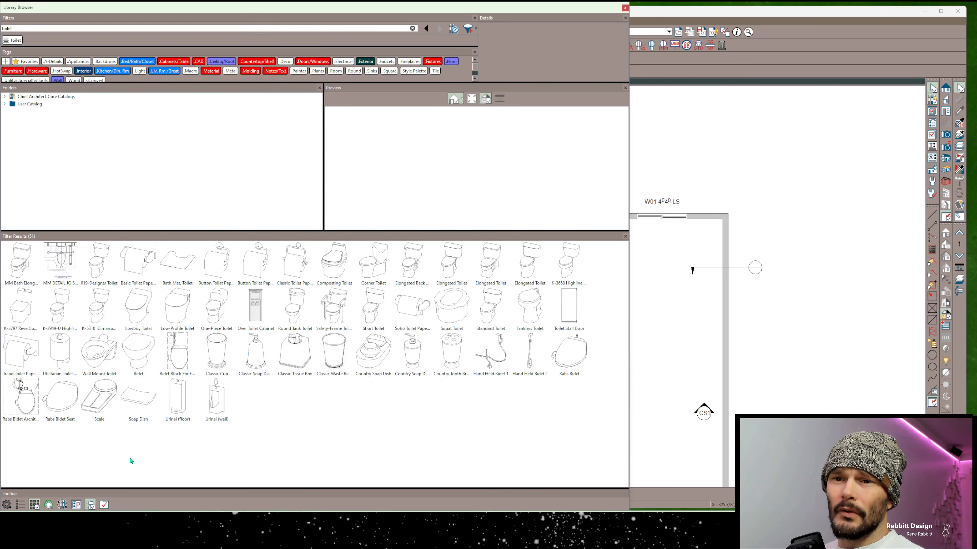
left_click(105, 506)
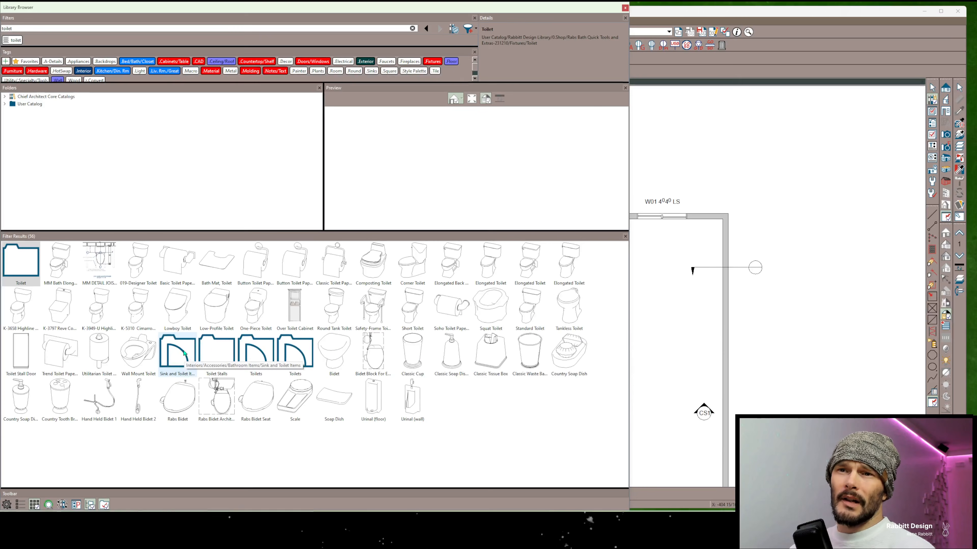
double_click(184, 354)
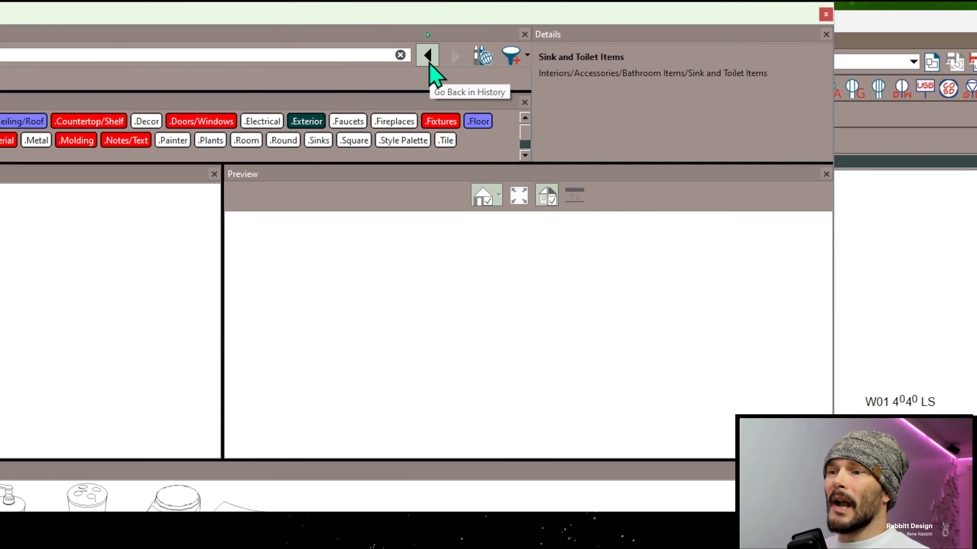
left_click(428, 55)
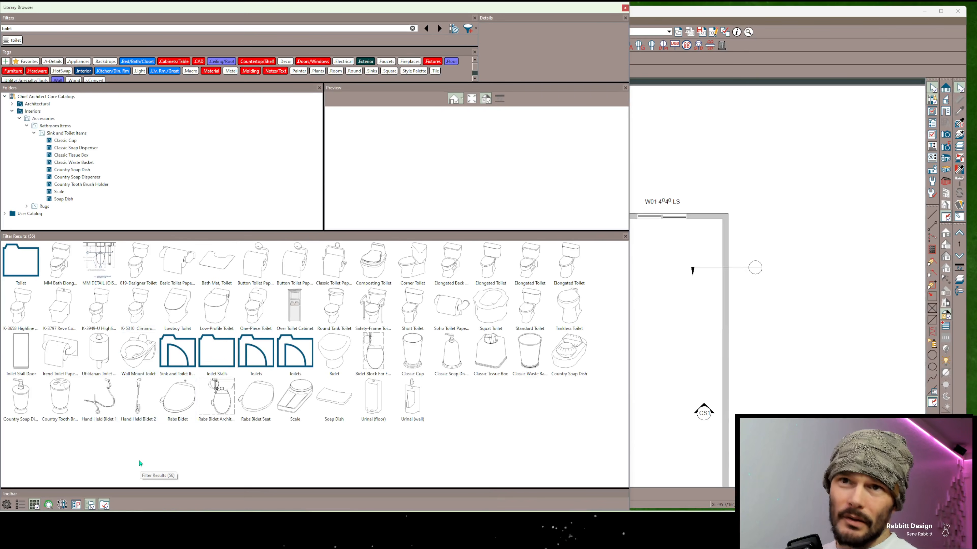
Exclude folders from the filter results and remove the toilet search filter
left_click(105, 505)
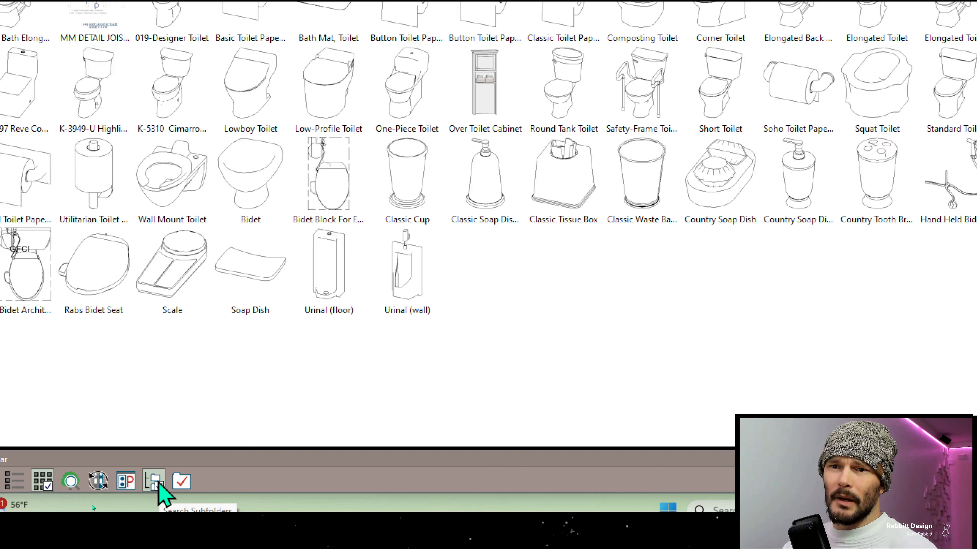
left_click(157, 491)
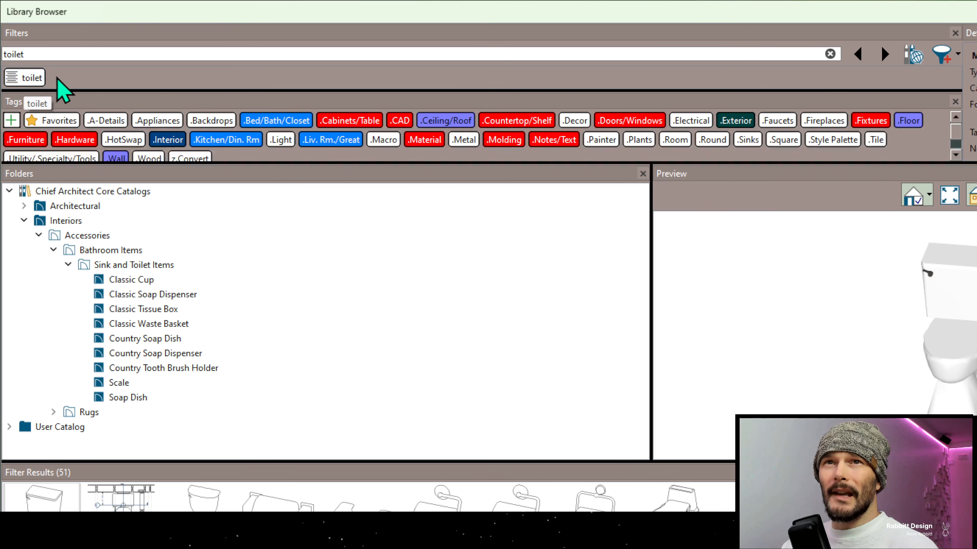
left_click(36, 80)
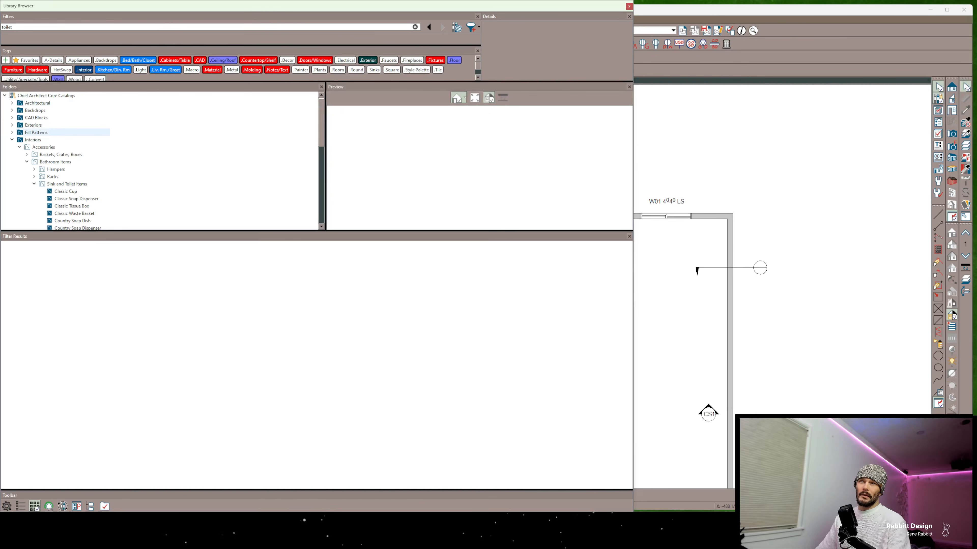
Collapse the Chief Architect Core Catalogs, expand all of their nested folders at once, and collapse everything again
left_click(24, 280)
left_click(5, 95)
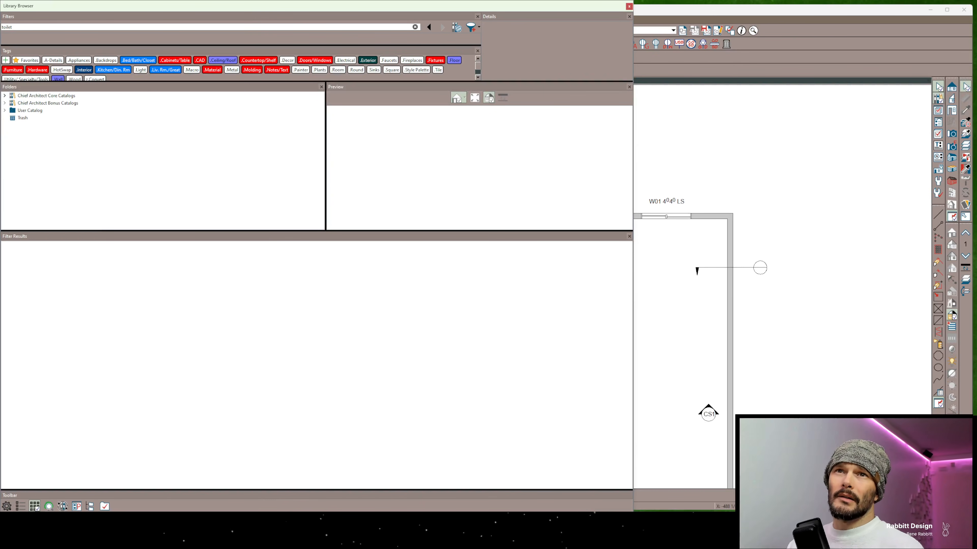
right_click(19, 96)
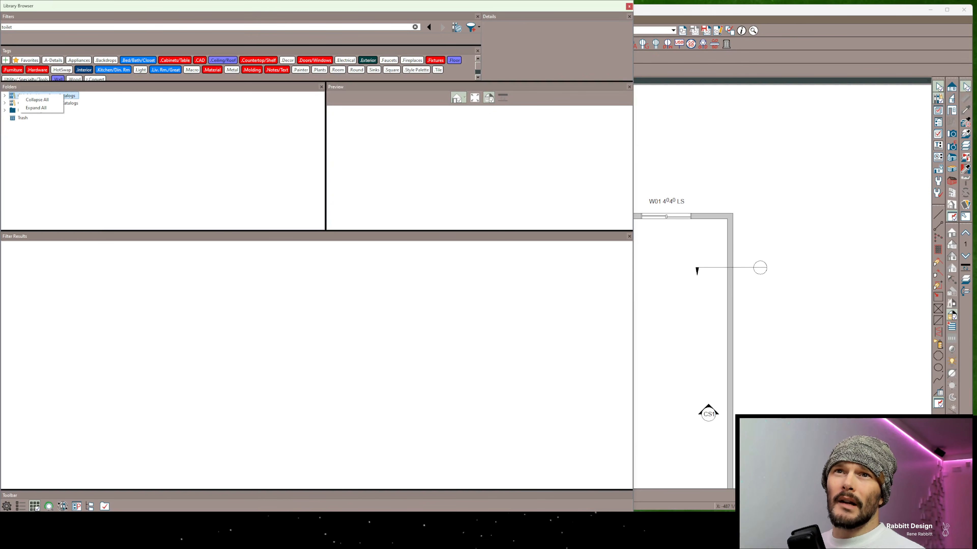
left_click(34, 101)
right_click(22, 97)
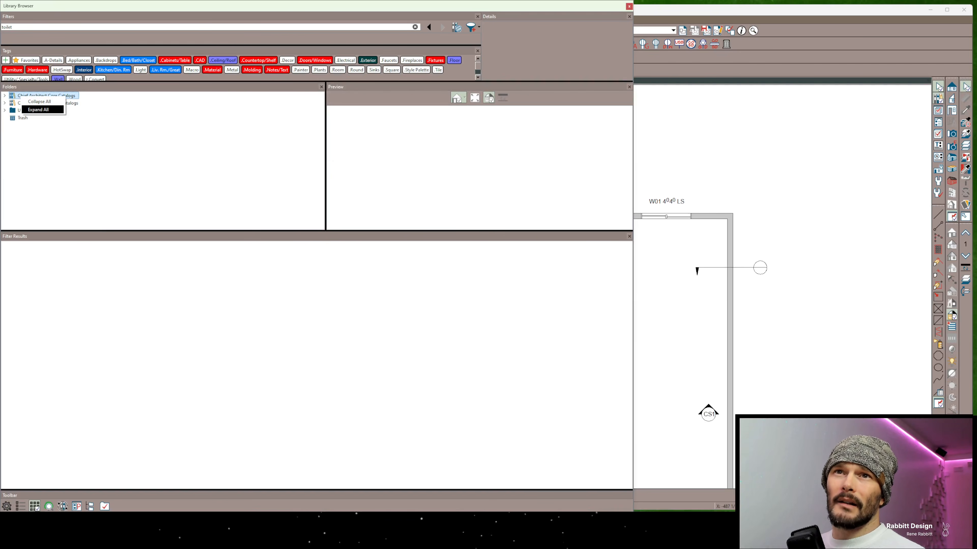
left_click(38, 110)
right_click(19, 96)
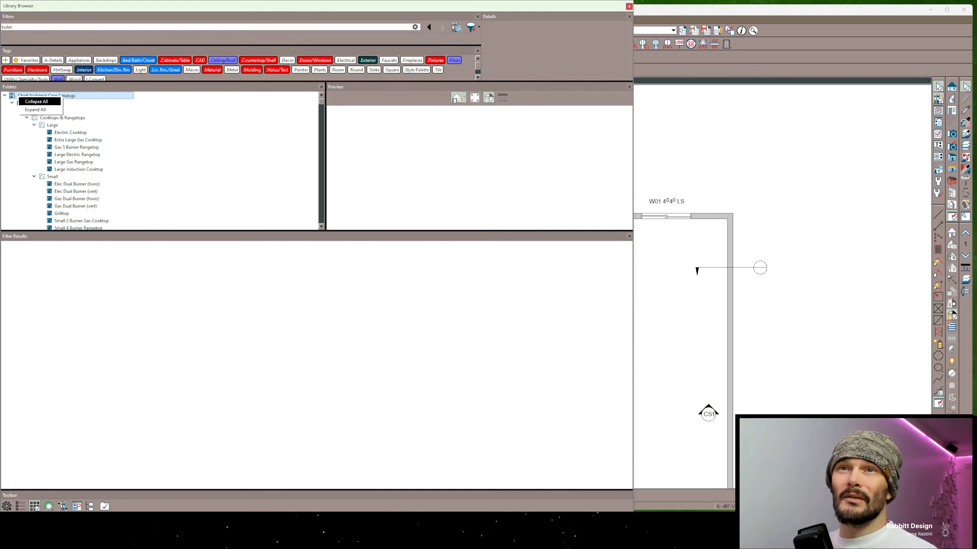
left_click(35, 102)
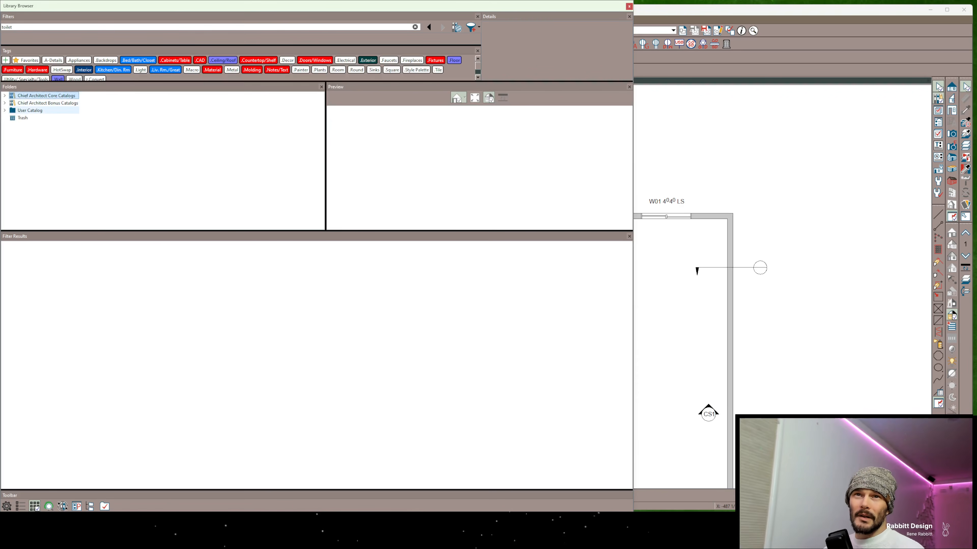
Filter by the User Catalog folder, include the contents of its subfolders in the results, and browse the items
left_click(30, 111)
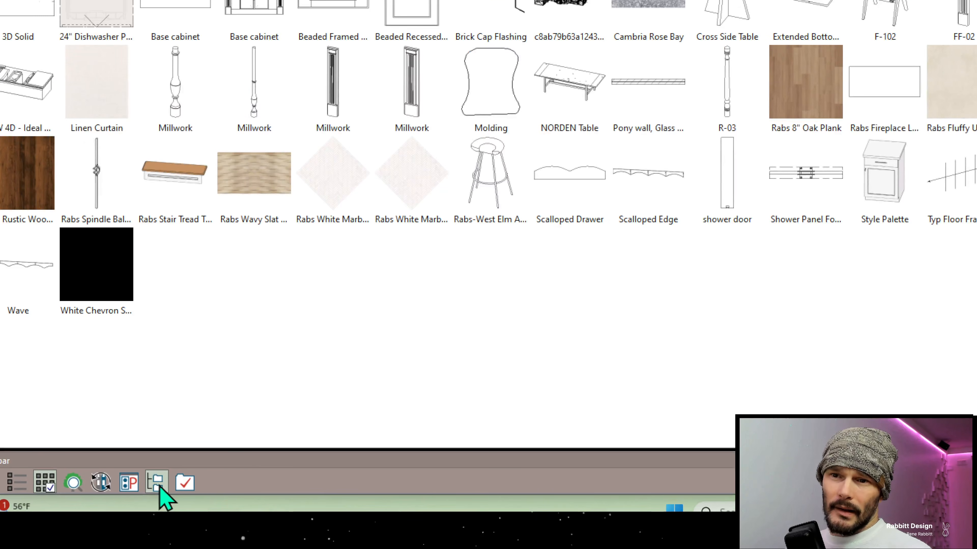
left_click(159, 488)
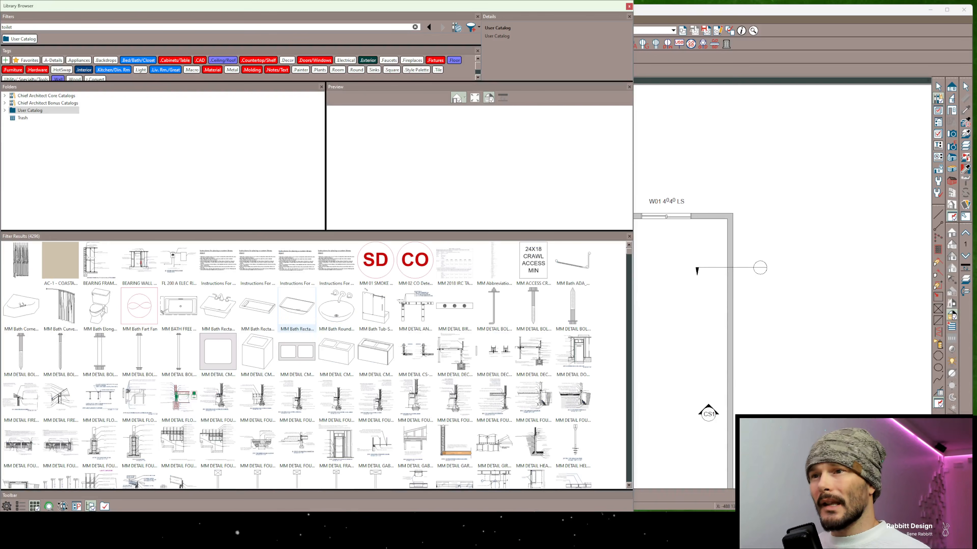
scroll(257, 307, "down", 3)
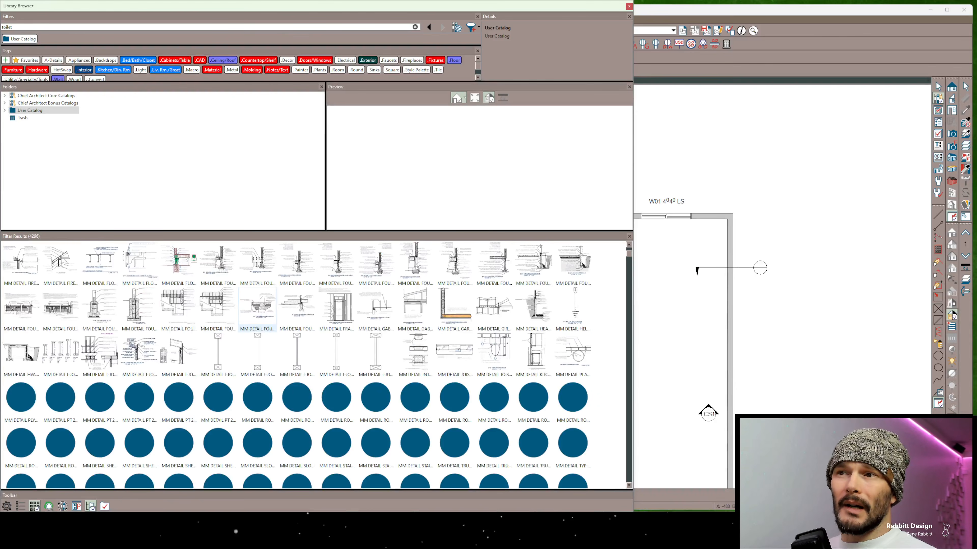
scroll(257, 308, "down", 5)
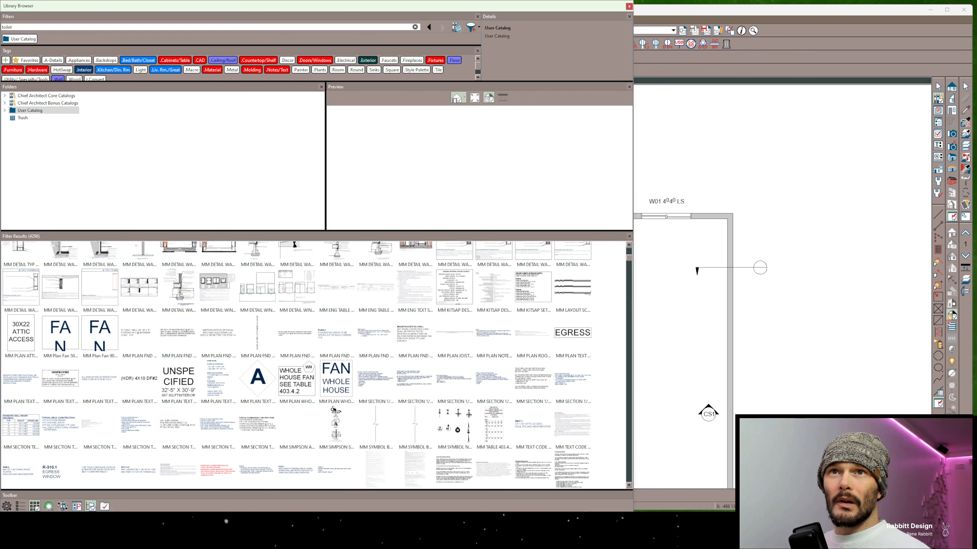
Search the library for toilet and open the Accessibility Toilets folder from the filter results
left_click(12, 27)
key("Return")
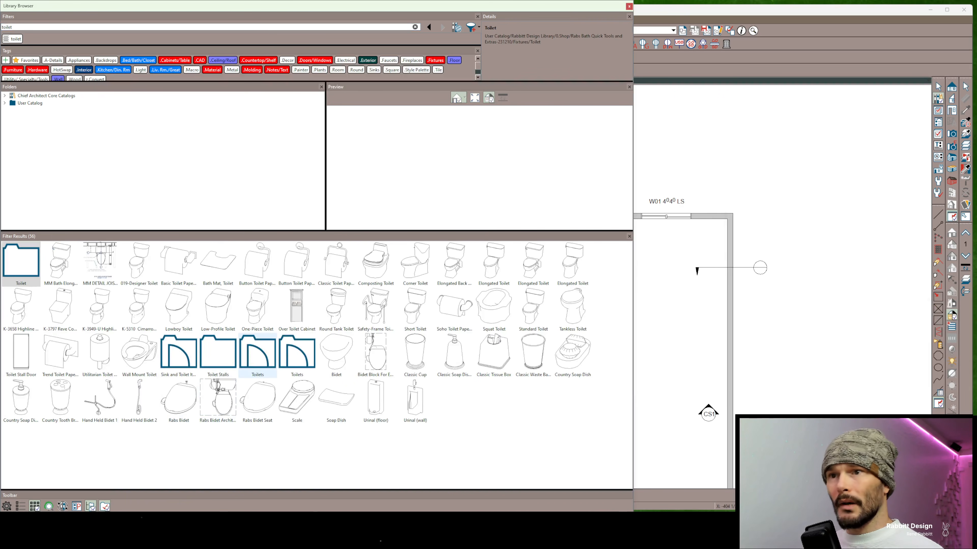
double_click(297, 352)
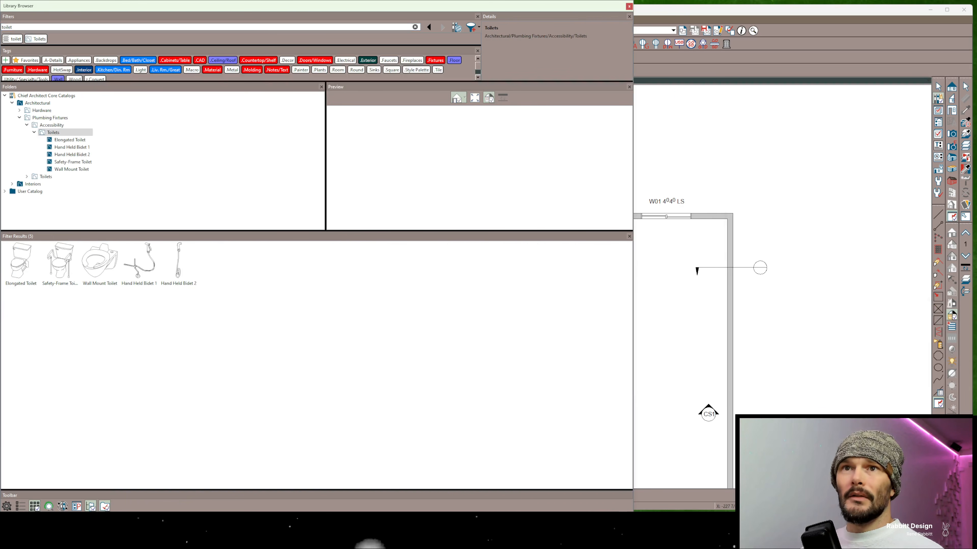
double_click(9, 27)
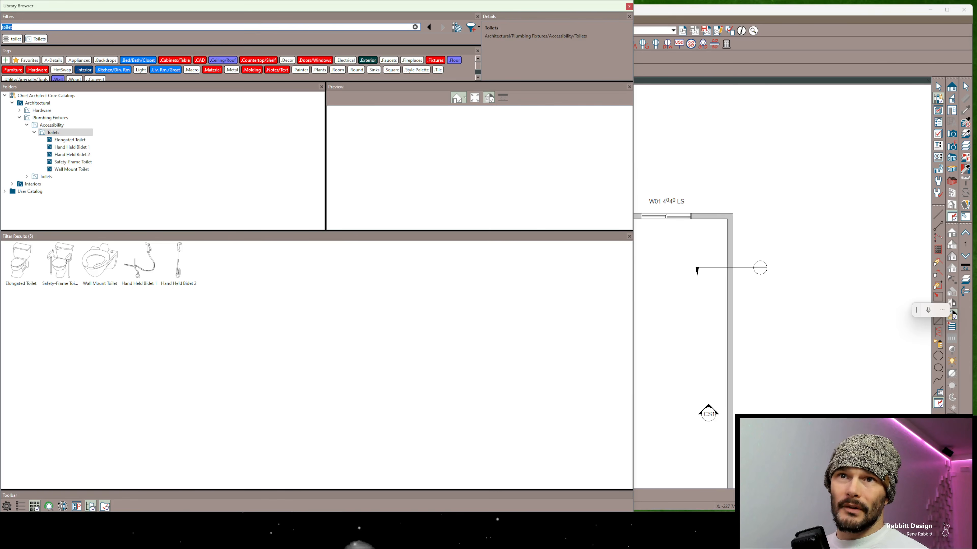
Filter the toilet search by the Accessibility folder, and collapse and re-expand that folder in the tree
left_click(51, 125)
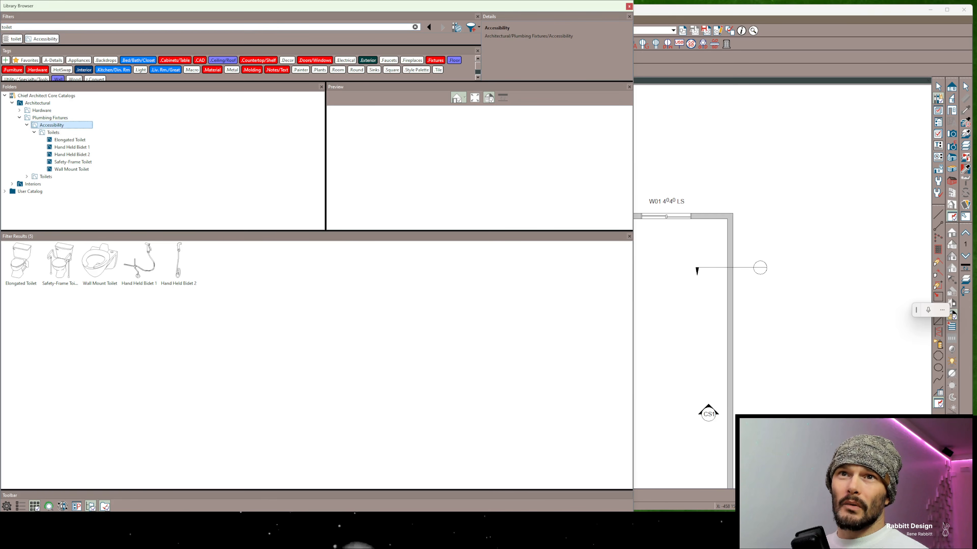
left_click(26, 125)
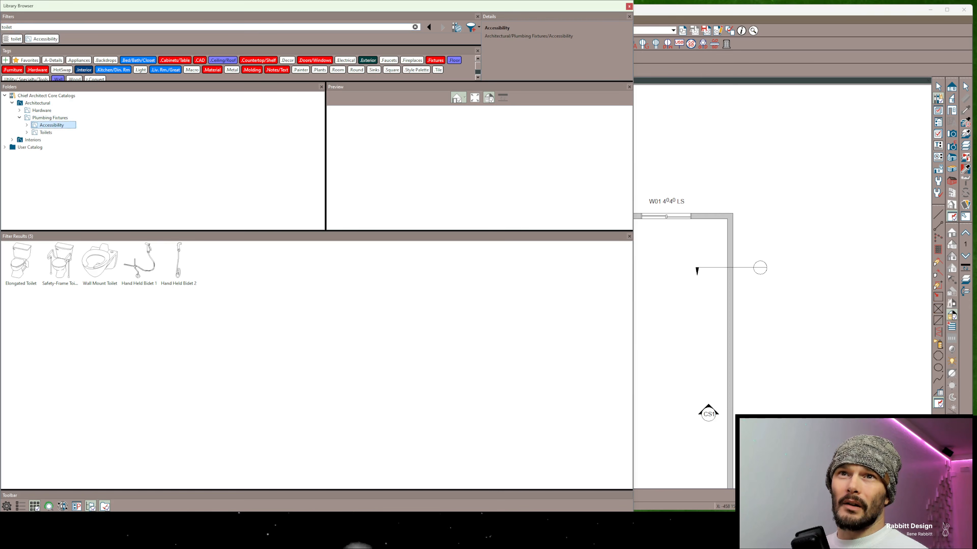
left_click(26, 126)
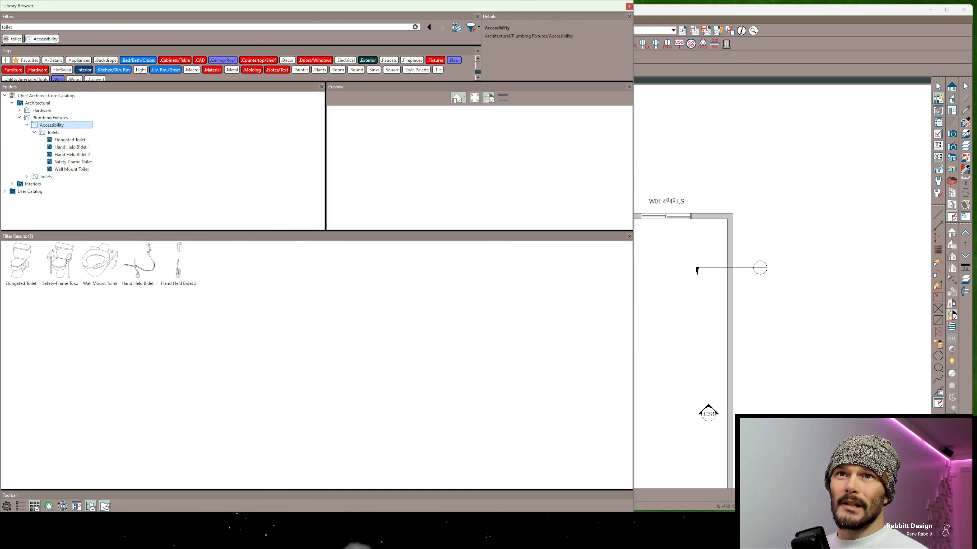
Search the library for elongated and limit the results to the Accessibility folder
left_click(24, 27)
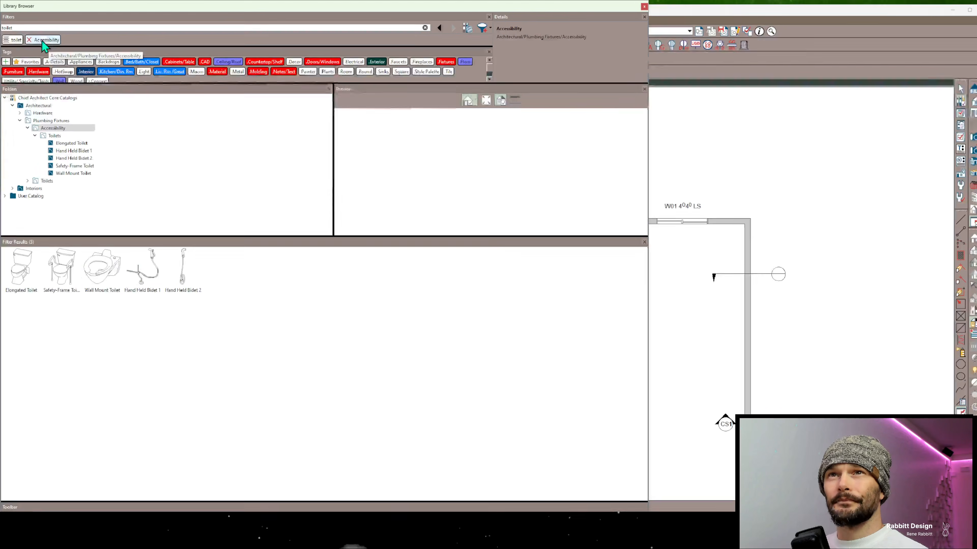
double_click(13, 42)
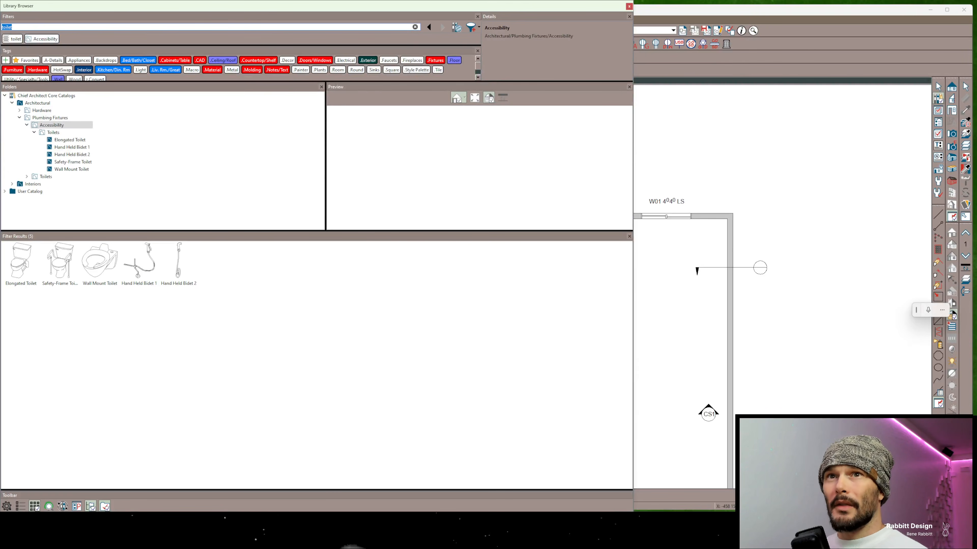
type("elongated")
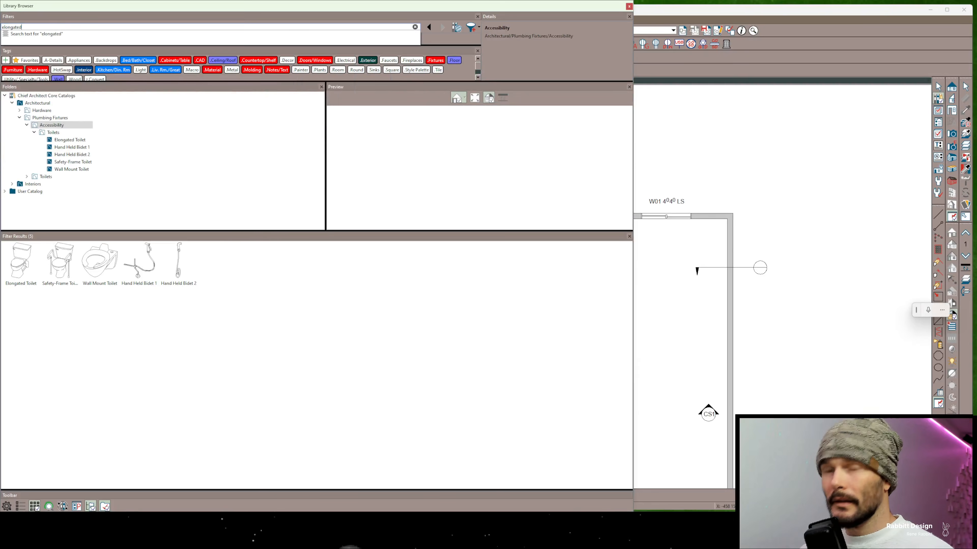
key("Return")
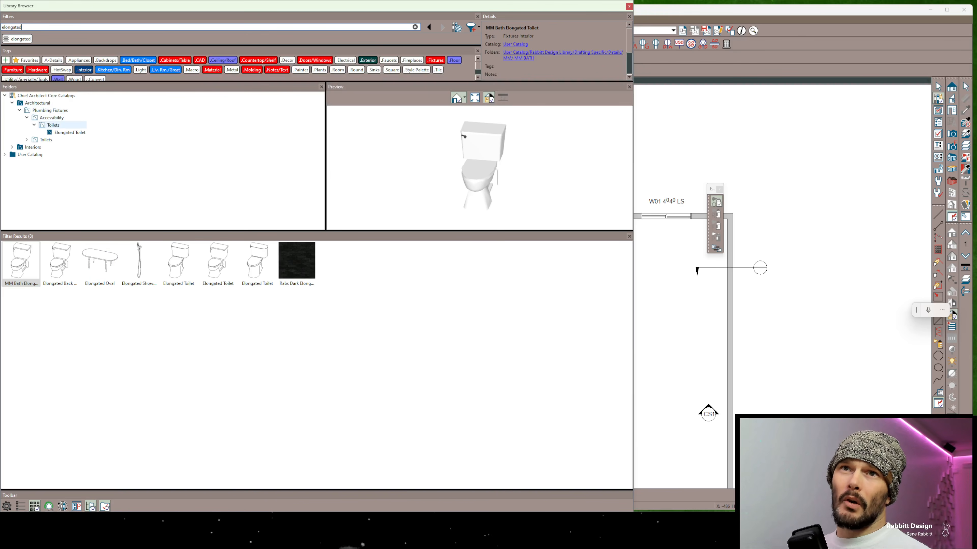
left_click(52, 118)
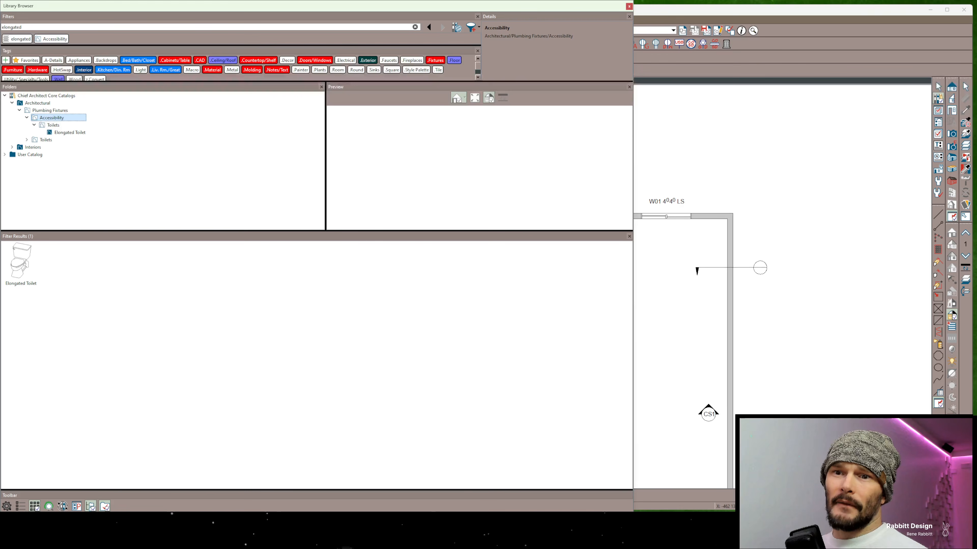
Exclude subfolder contents from the results, filter by the Toilets folder inside Accessibility, and include subfolder contents again
left_click(91, 506)
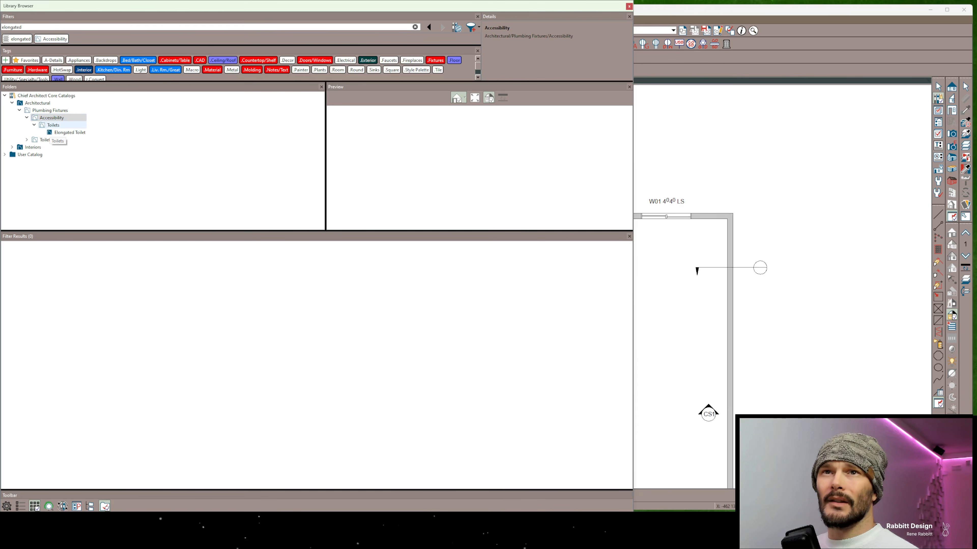
left_click(53, 126)
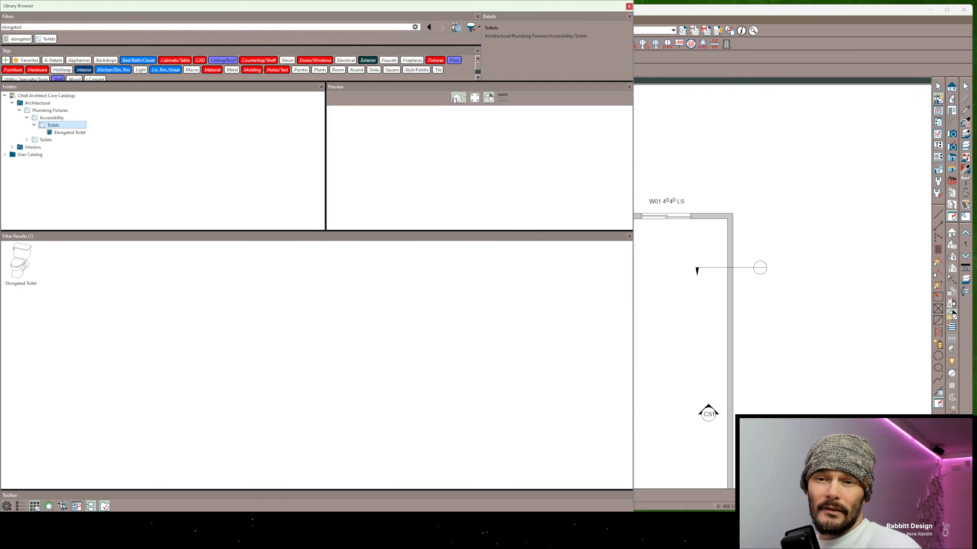
left_click(90, 507)
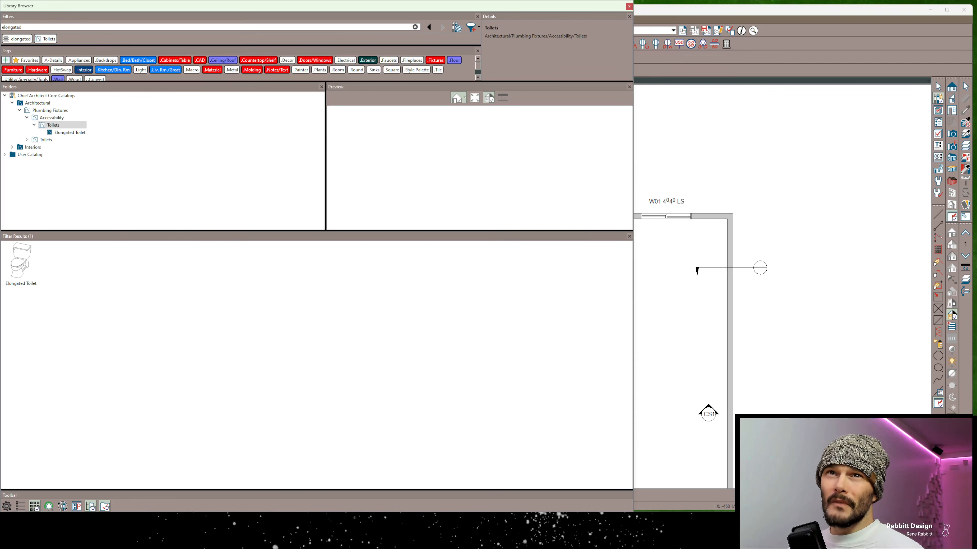
Remove the elongated and Toilets folder filters, and filter the library by Symbol Type: Toilets
left_click(6, 38)
left_click(6, 39)
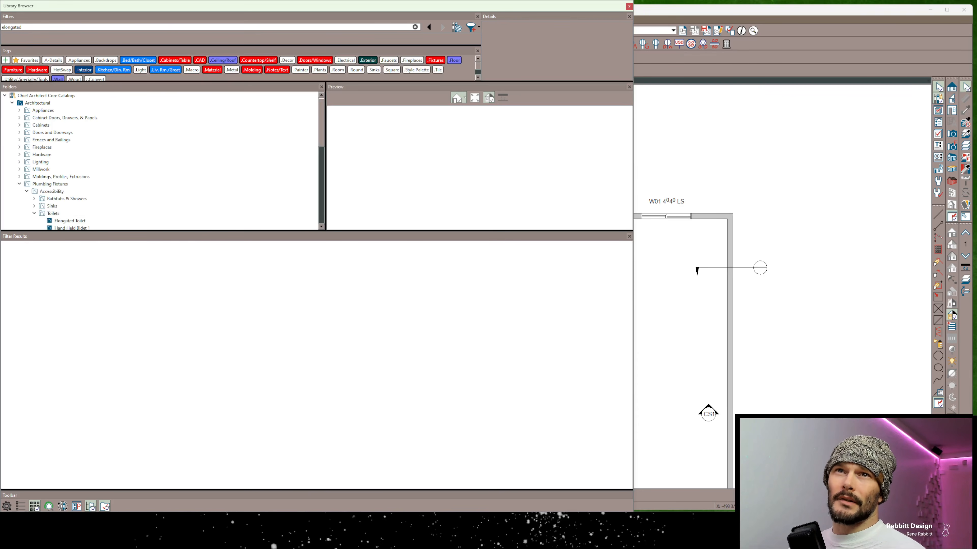
double_click(13, 27)
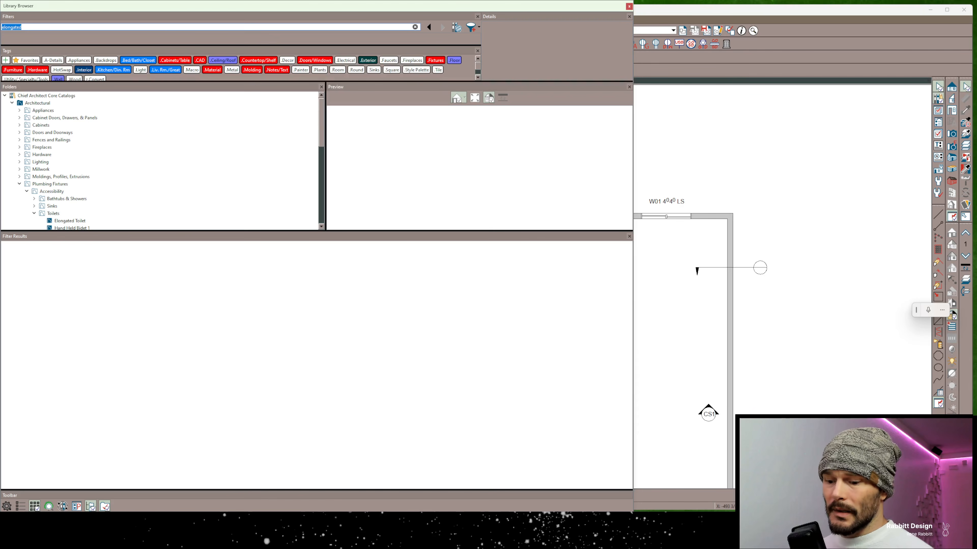
type("symbol")
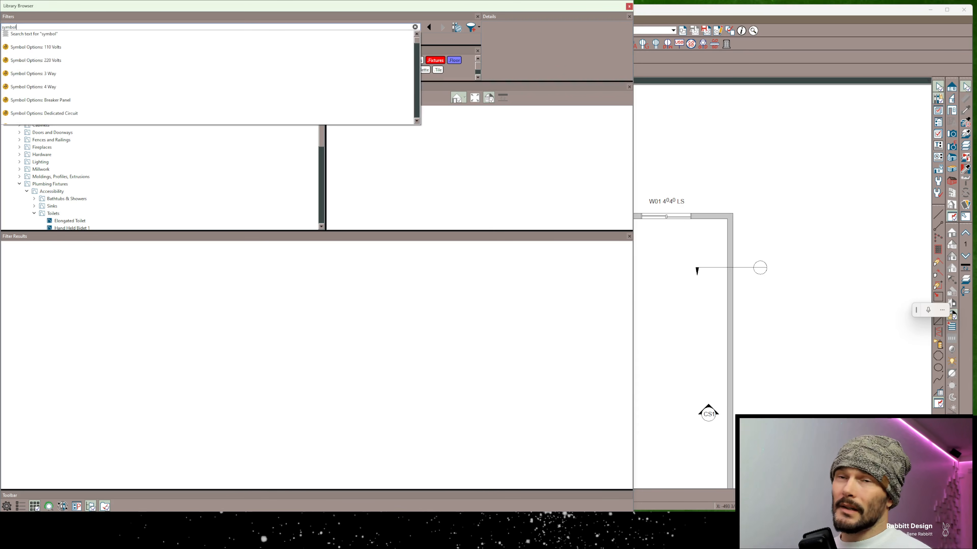
type(" type")
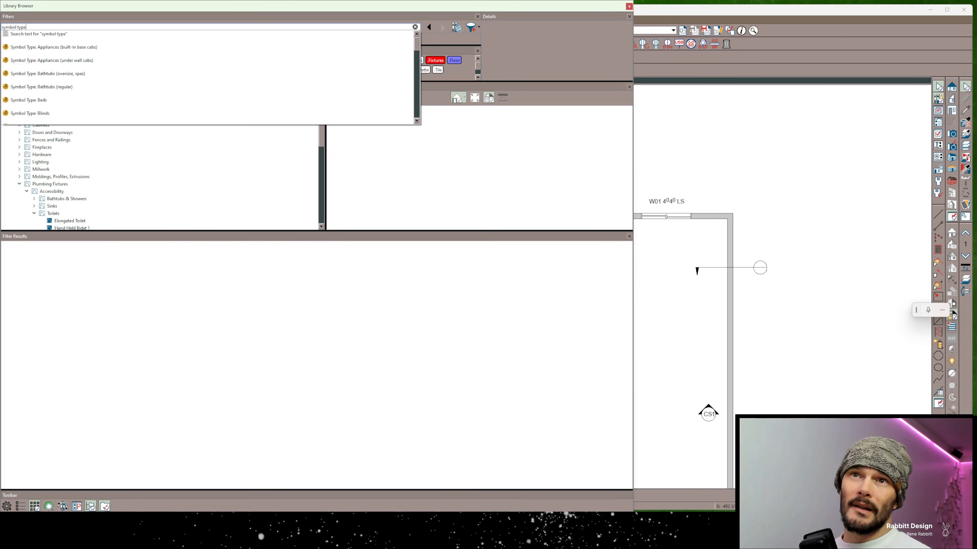
key("Down")
key("Down")
key("Down")
key("Down")
key("Down")
key("Down")
key("Down")
key("Down")
key("Down")
key("Down")
key("Down")
key("Down")
key("Down")
key("Down")
key("Down")
key("Down")
key("Down")
key("Down")
key("Down")
key("Down")
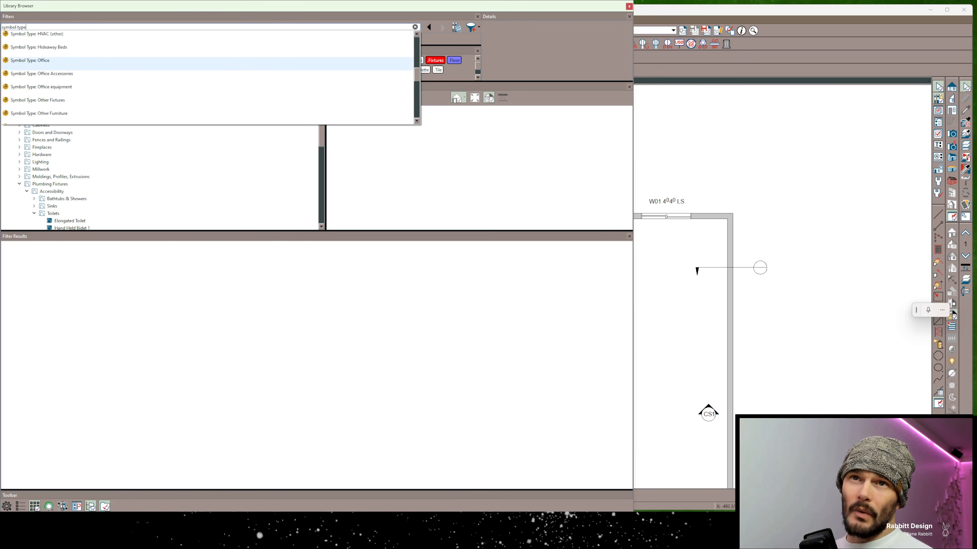
key("Down")
key("Down")
key("Down")
key("Down")
key("Down")
key("Down")
key("Down")
key("Down")
key("Down")
key("Down")
key("Down")
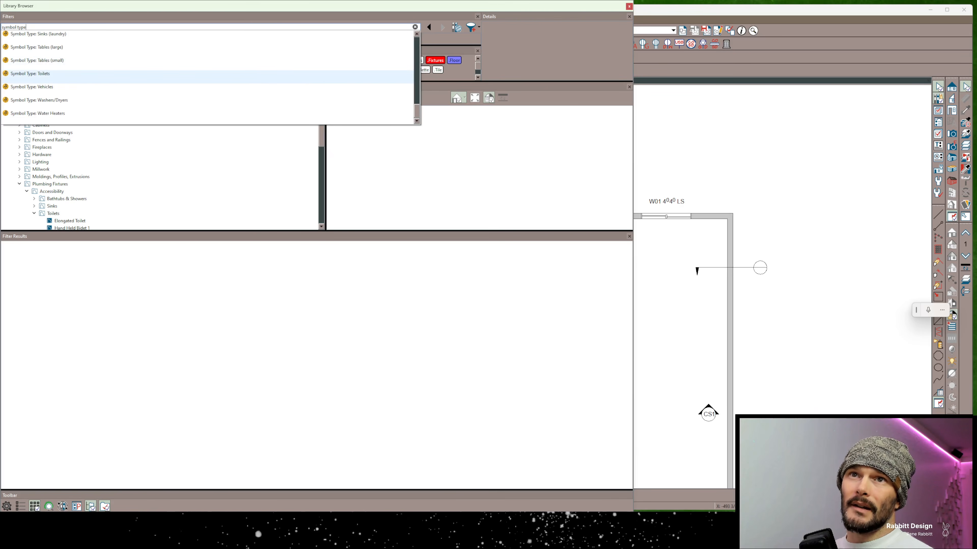
key("Return")
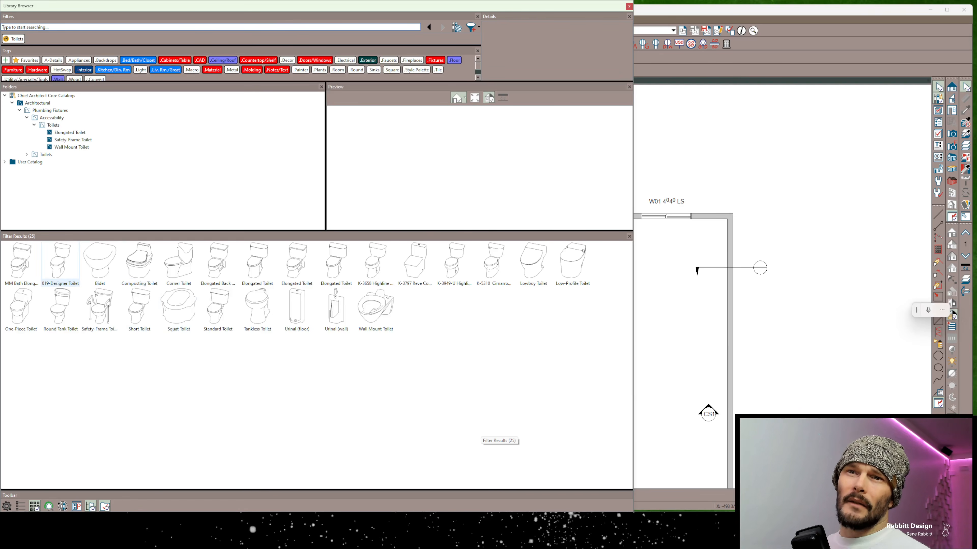
Open the specification of the 019-Designer Toilet, examine the fixture types available in its options, and close the dialog
right_click(64, 250)
left_click(88, 299)
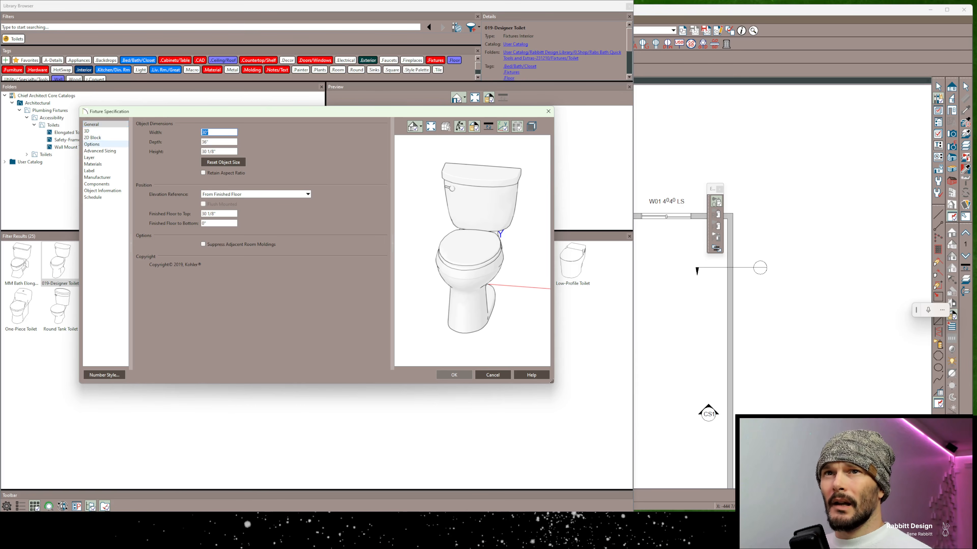
left_click(93, 144)
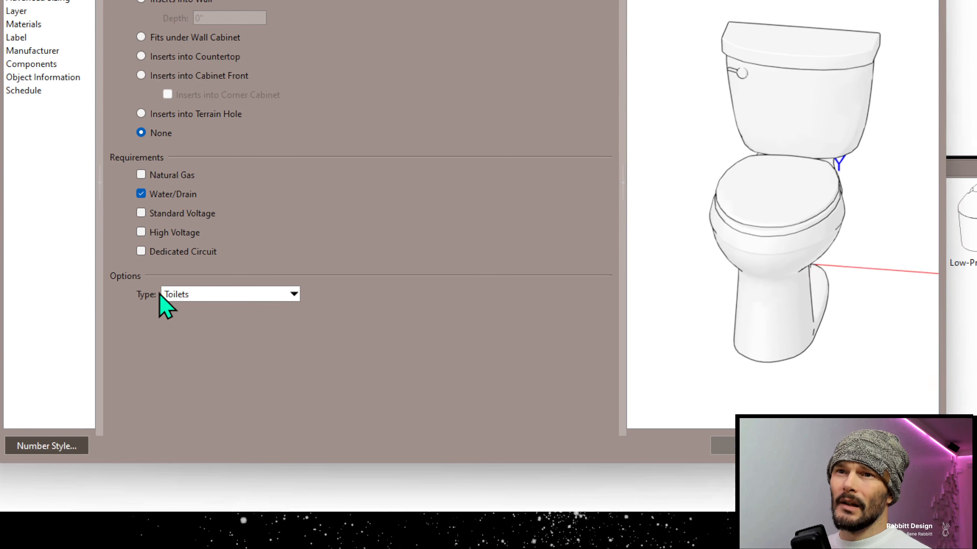
left_click(211, 299)
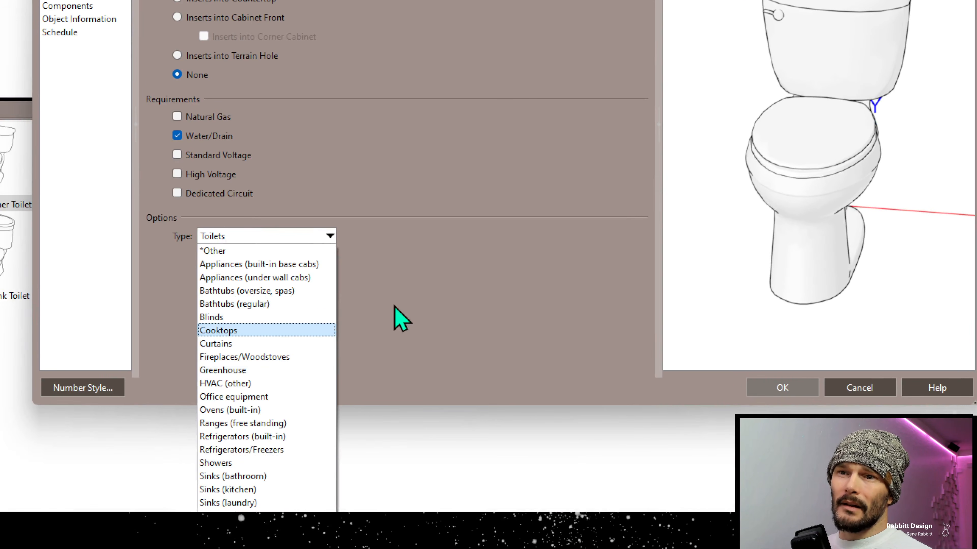
left_click(496, 269)
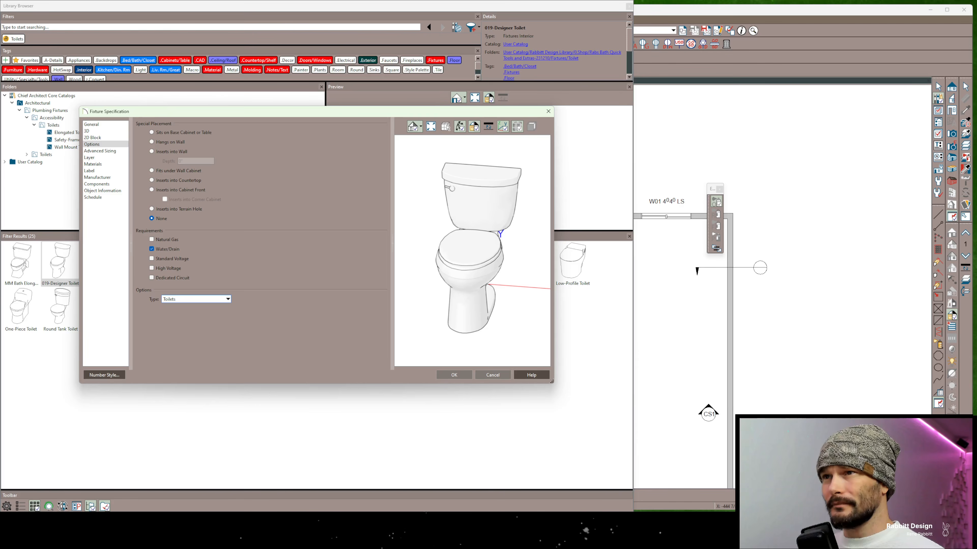
left_click(454, 375)
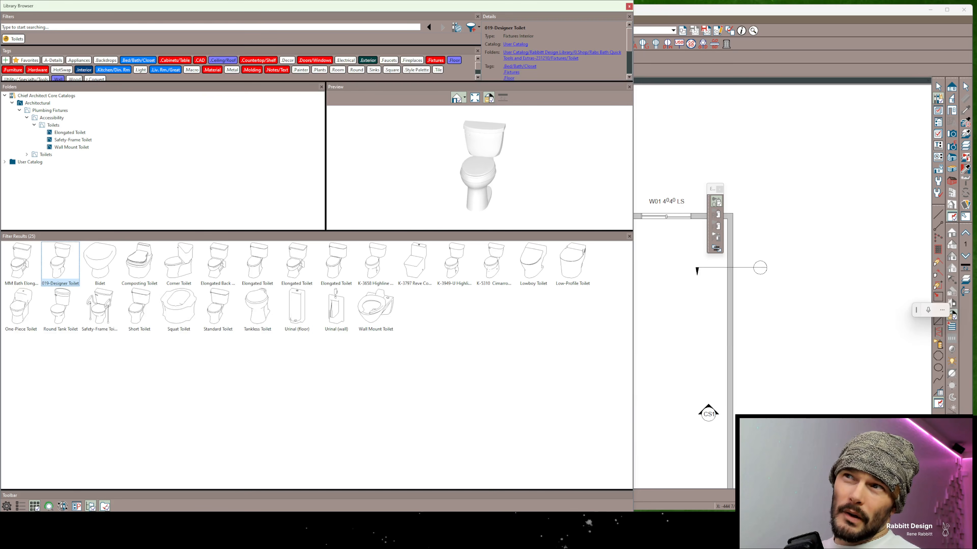
Show the 019-Designer Toilet preview in plan view, and switch the preview to Vector View
left_click(465, 97)
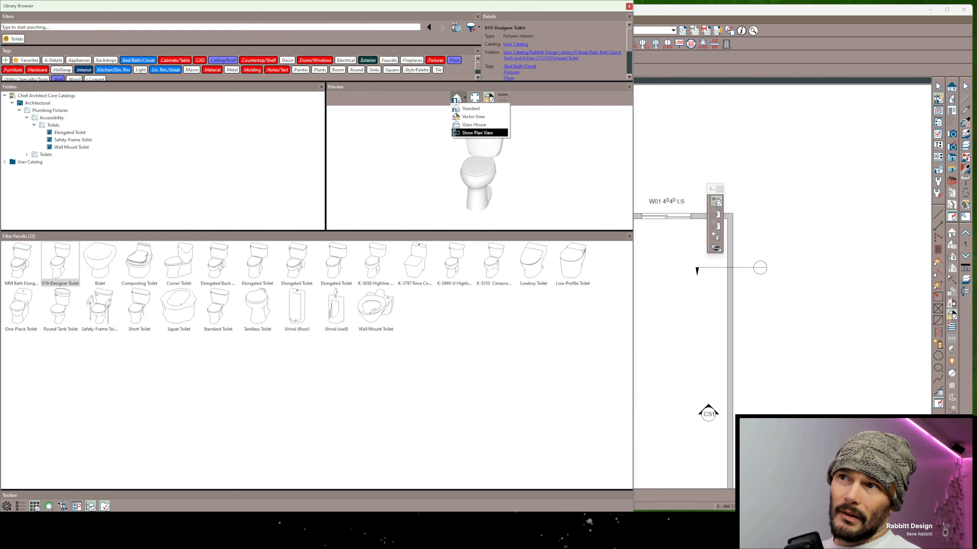
left_click(477, 133)
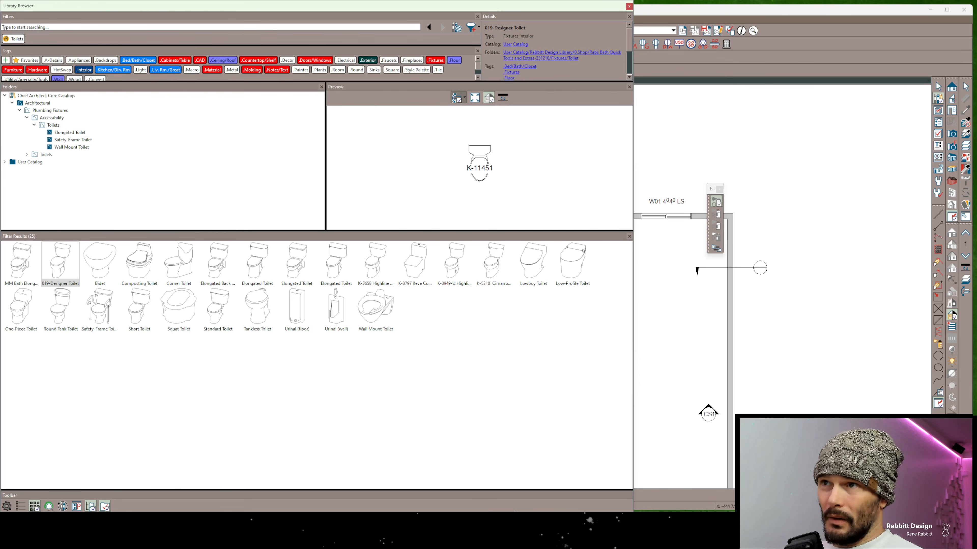
left_click(465, 98)
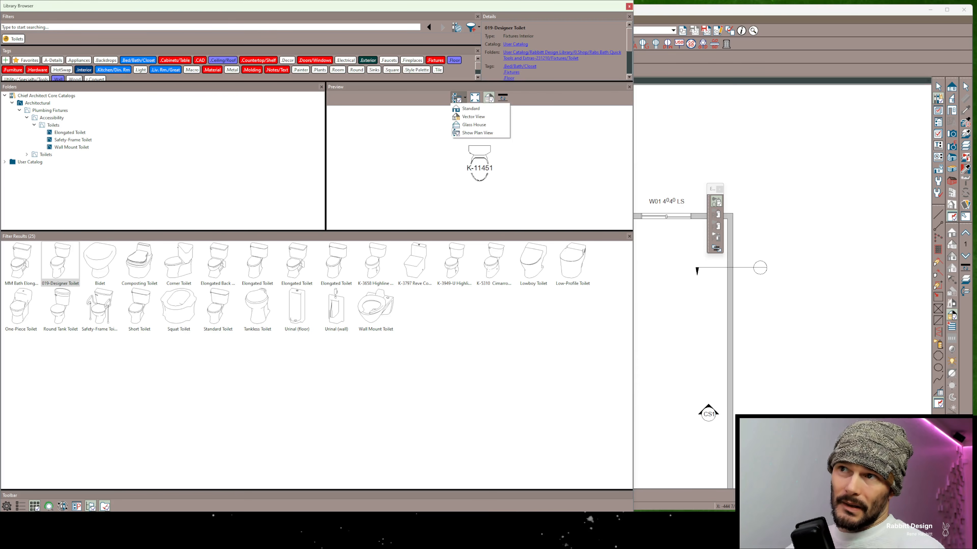
left_click(473, 116)
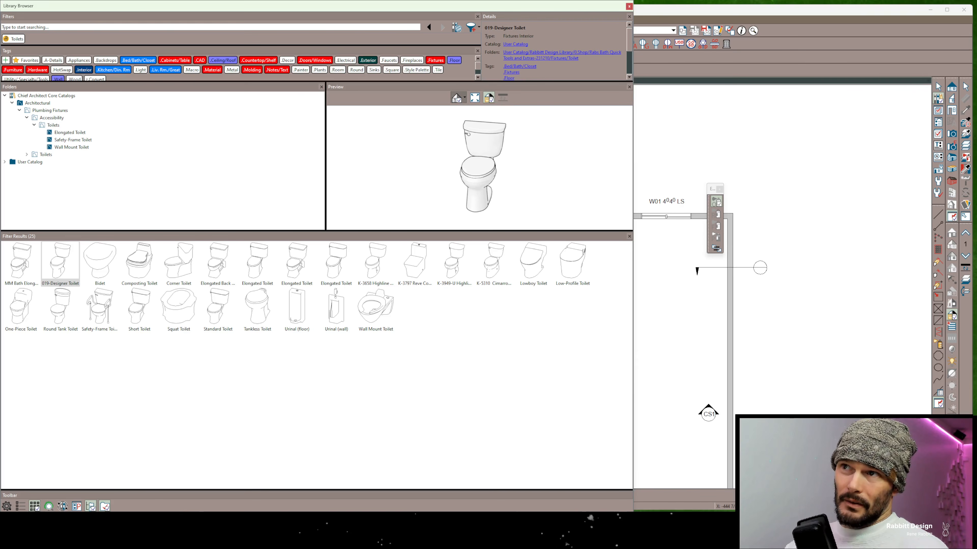
Filter the library by the .Material tag and inspect the 062-Rabs Copper-1 material on the preview cube from different angles
left_click(212, 70)
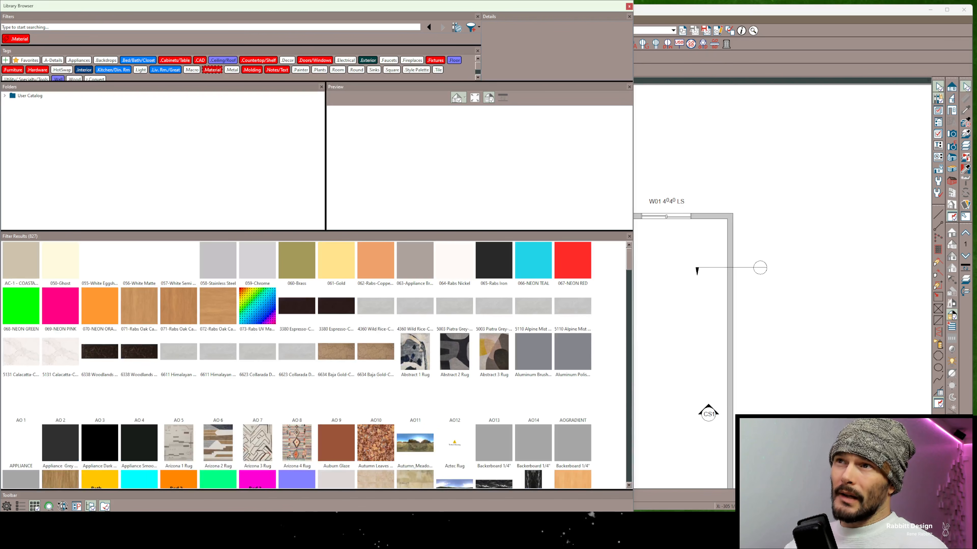
left_click(375, 262)
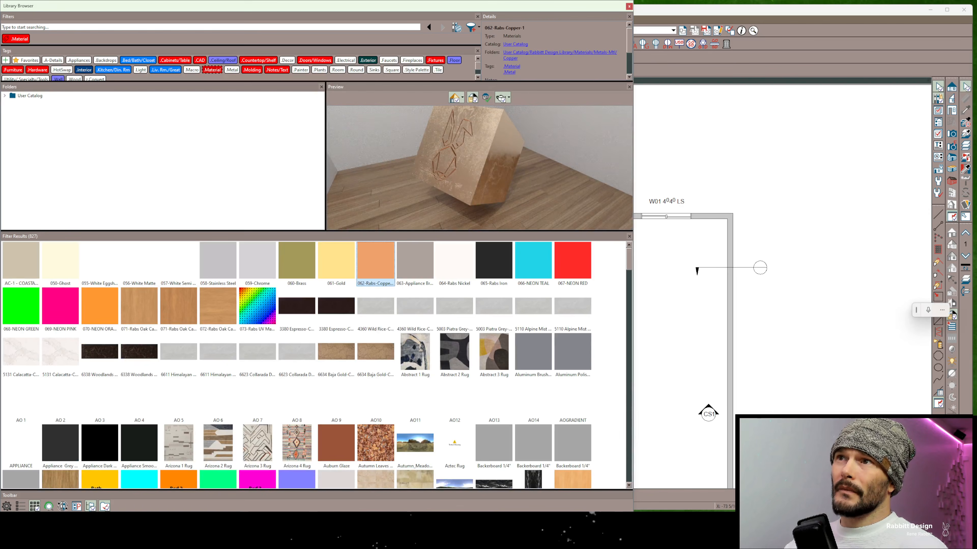
left_click(462, 98)
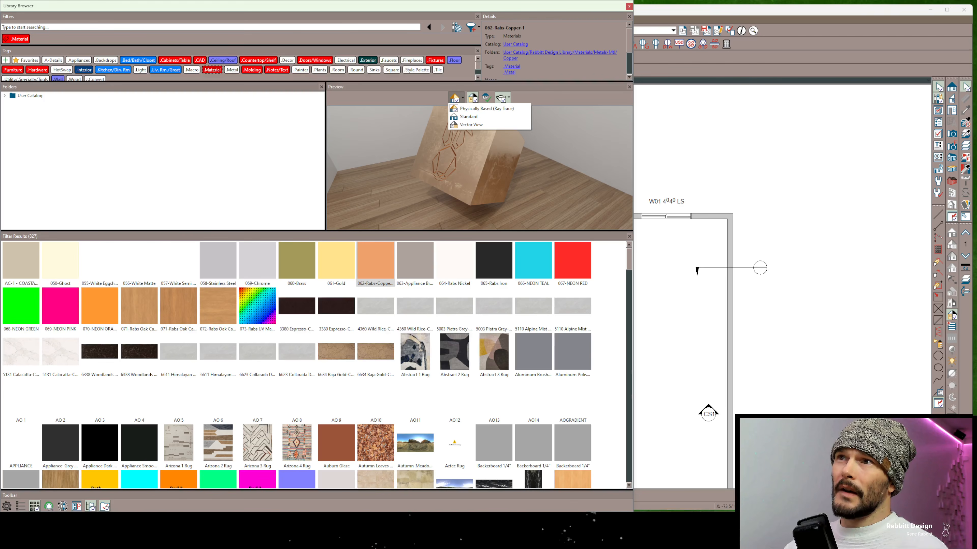
left_click(462, 97)
left_click_drag(477, 166, 632, 185)
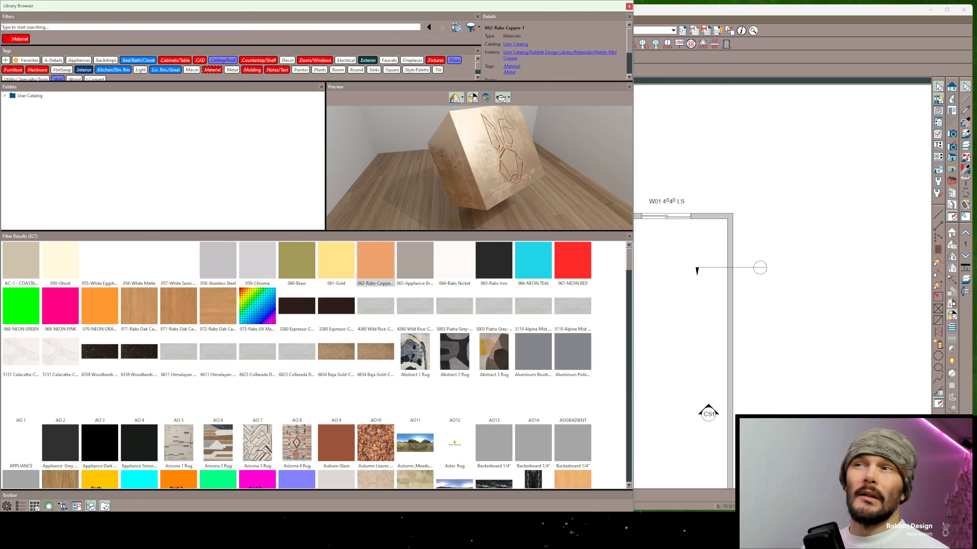
left_click_drag(508, 162, 435, 153)
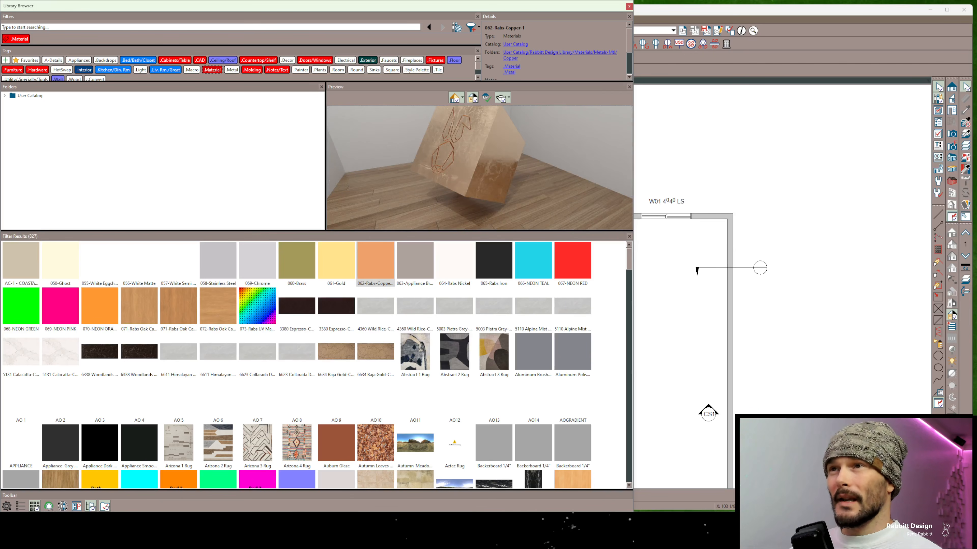
left_click_drag(500, 161, 416, 162)
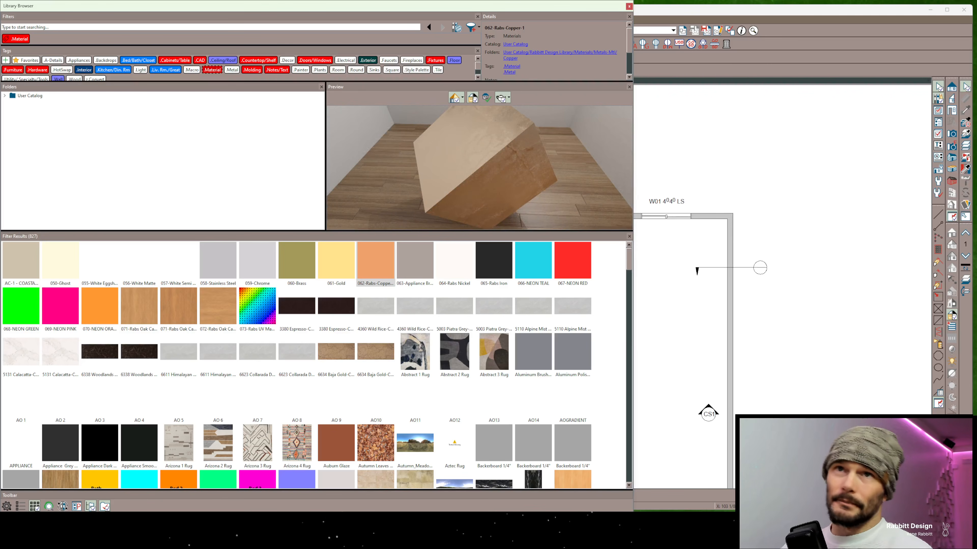
Remove the .Material tag filter and search the library for toilet with web results included
left_click(5, 39)
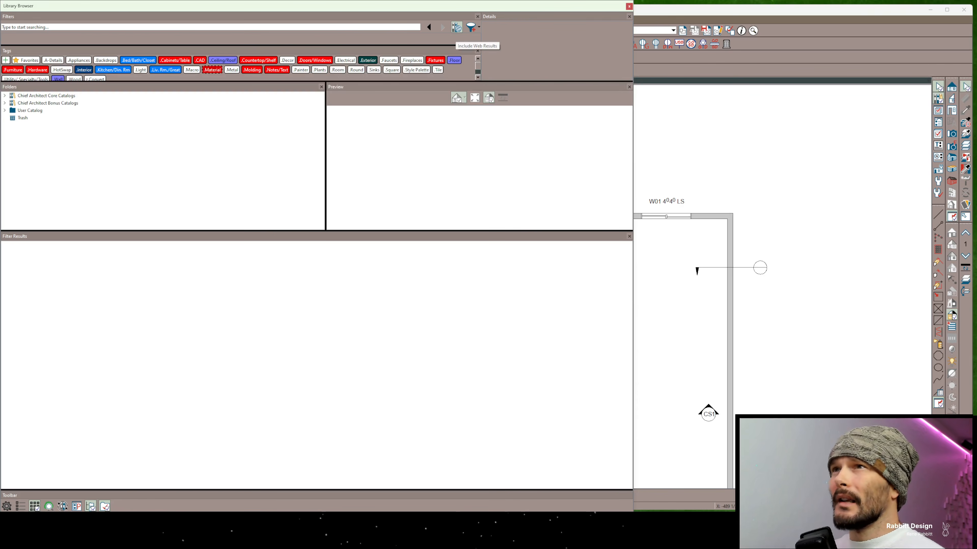
left_click(456, 27)
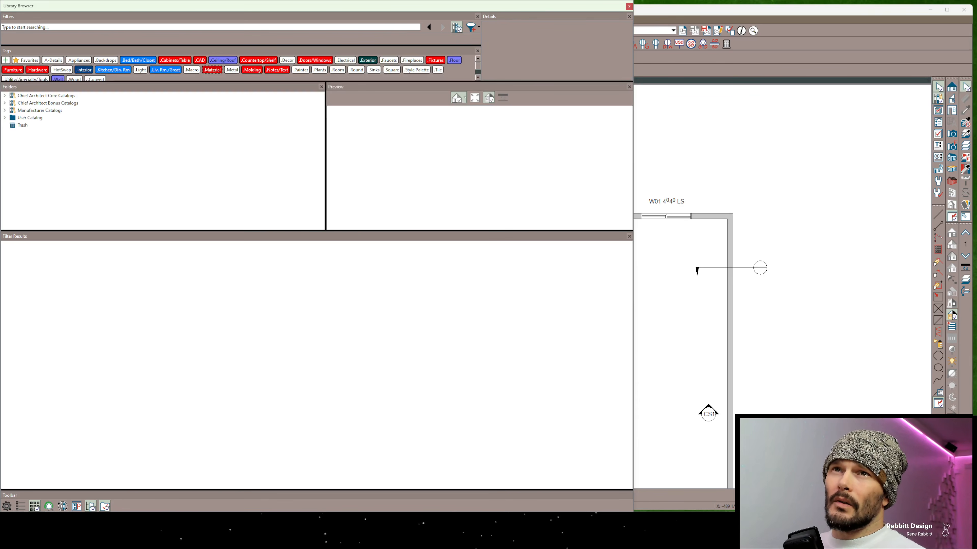
left_click(25, 27)
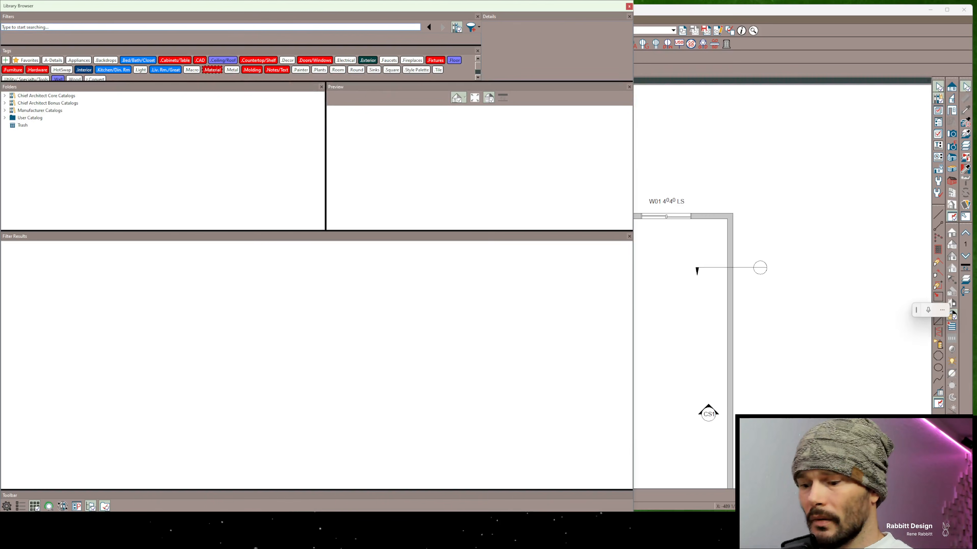
type("toilets")
key("Return")
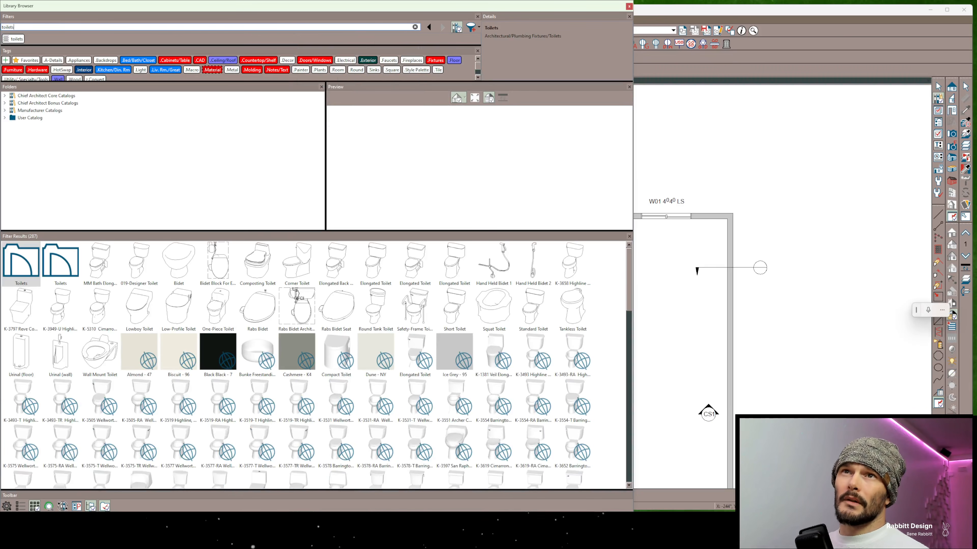
key("BackSpace")
key("Return")
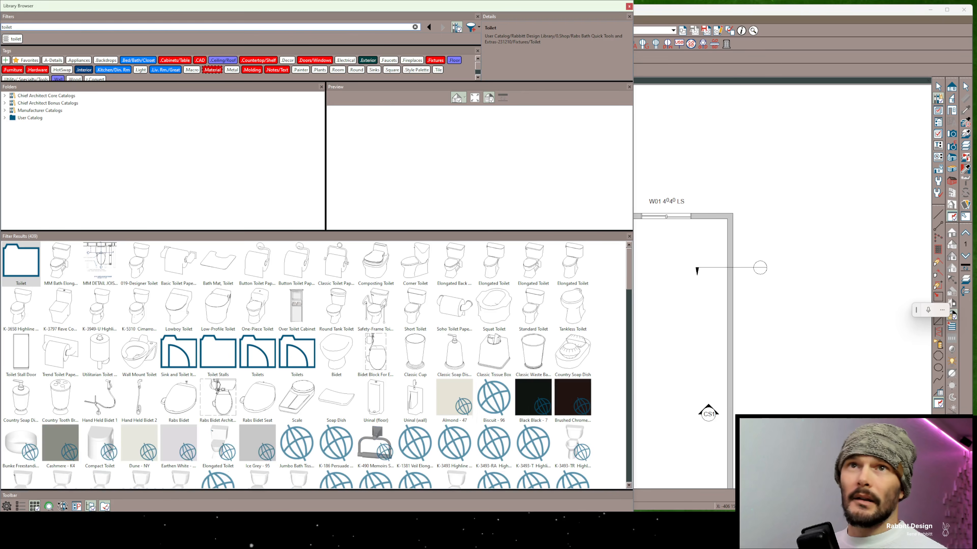
Select the K-3811 Santa Rosa Comfort Height Compact Toilet among the web results and filter the library by its Kohler® catalog
scroll(258, 404, "down", 6)
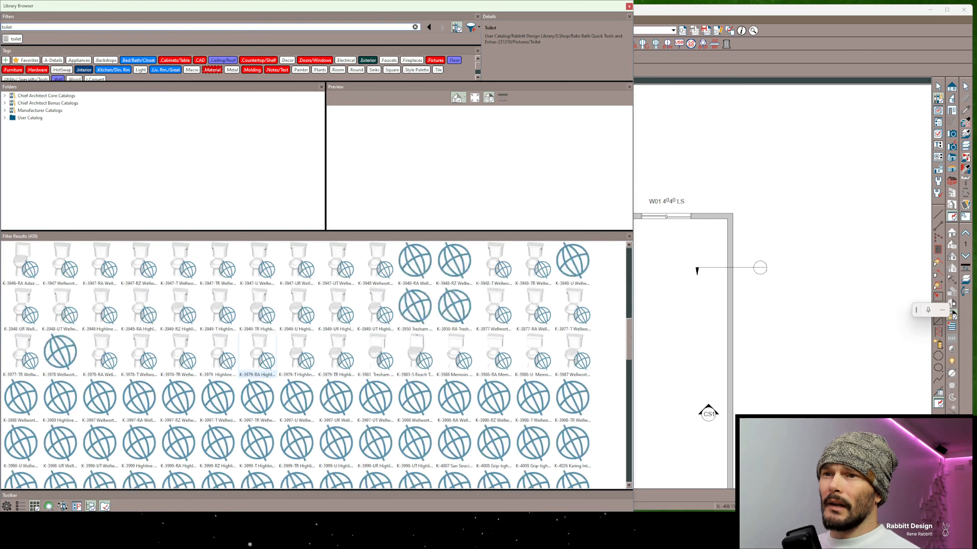
scroll(315, 385, "down", 4)
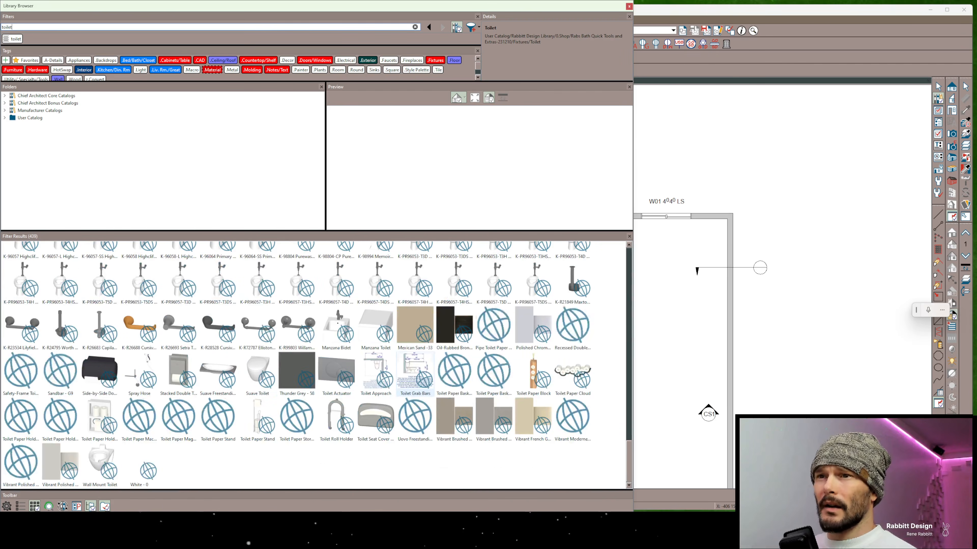
scroll(277, 346, "up", 15)
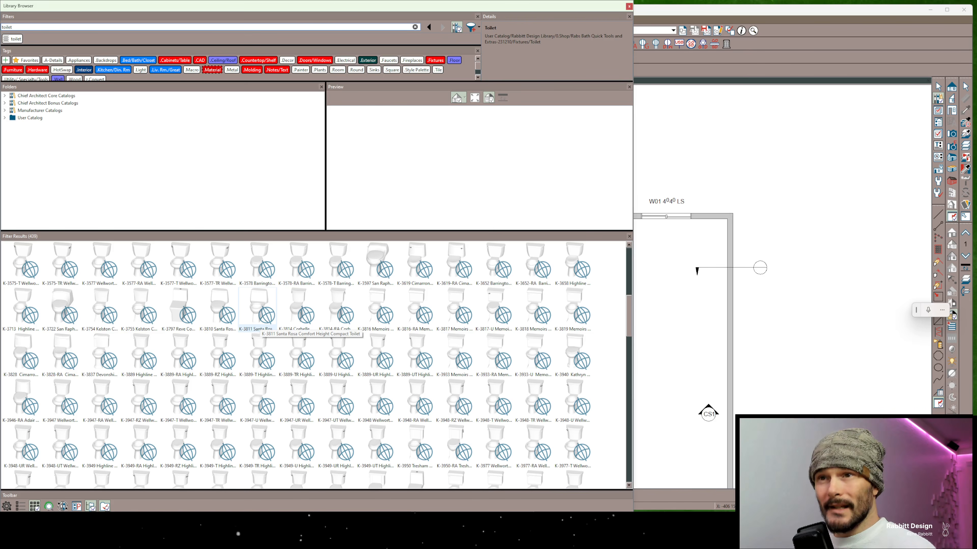
left_click(257, 315)
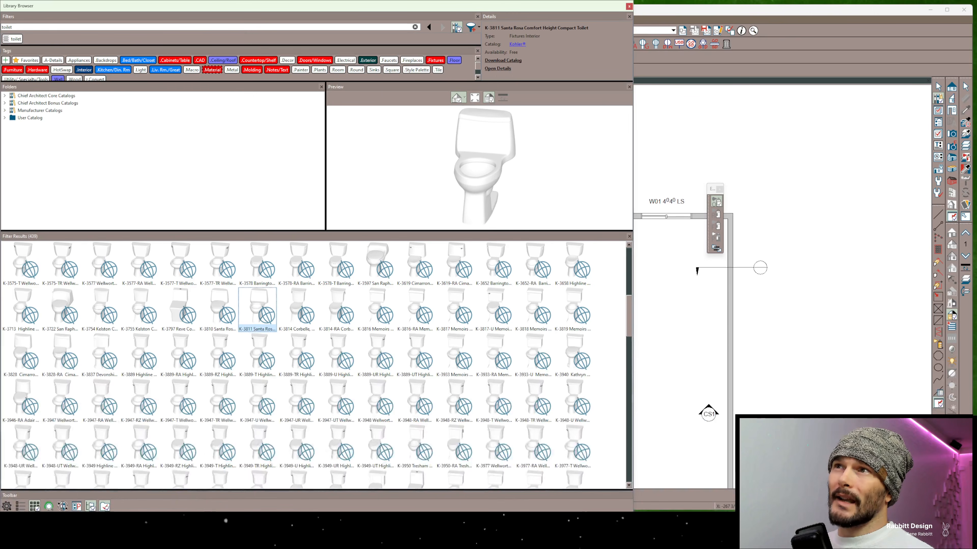
left_click(517, 45)
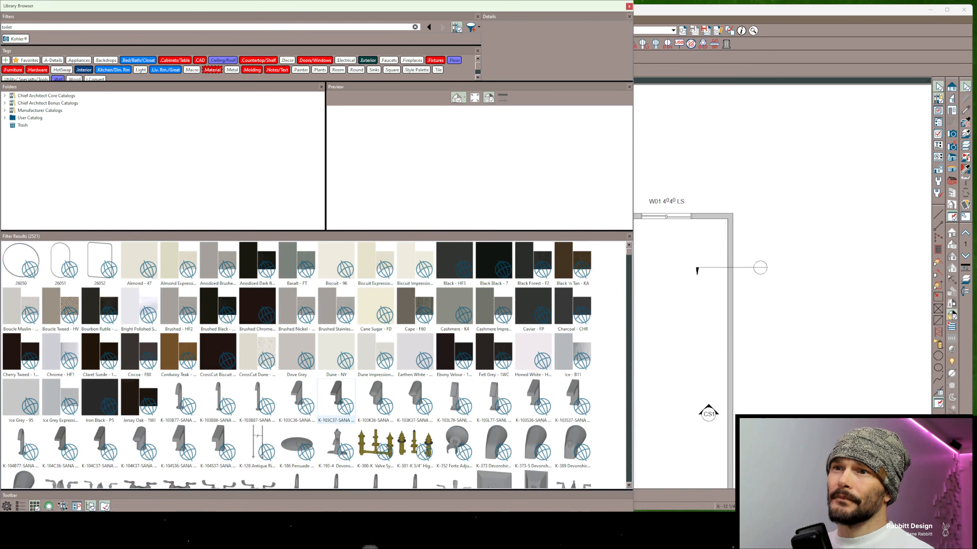
View the online catalog details of the K-103C37-SANA Composed Touchless Faucet, and bring up the catalog download option for the K-103C36-SANA faucet
left_click(336, 401)
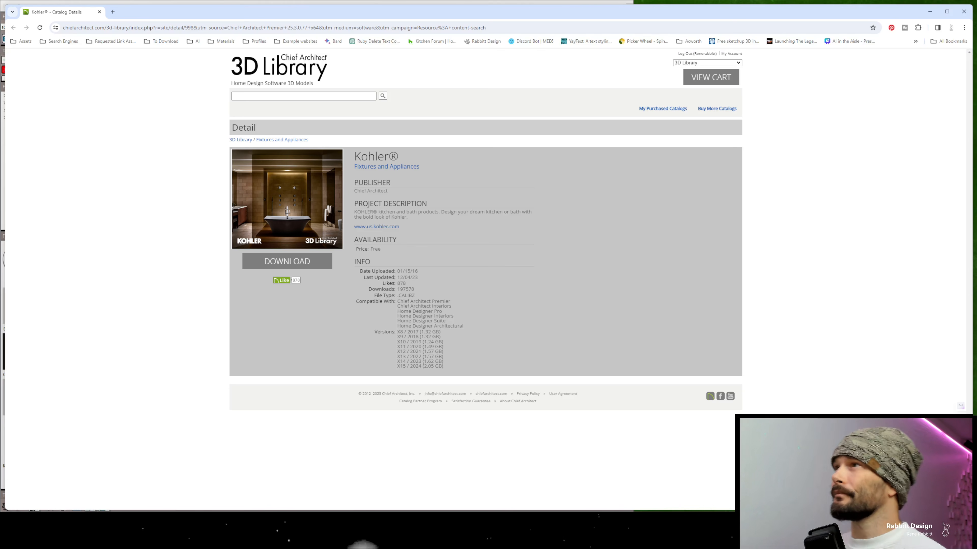
left_click(964, 11)
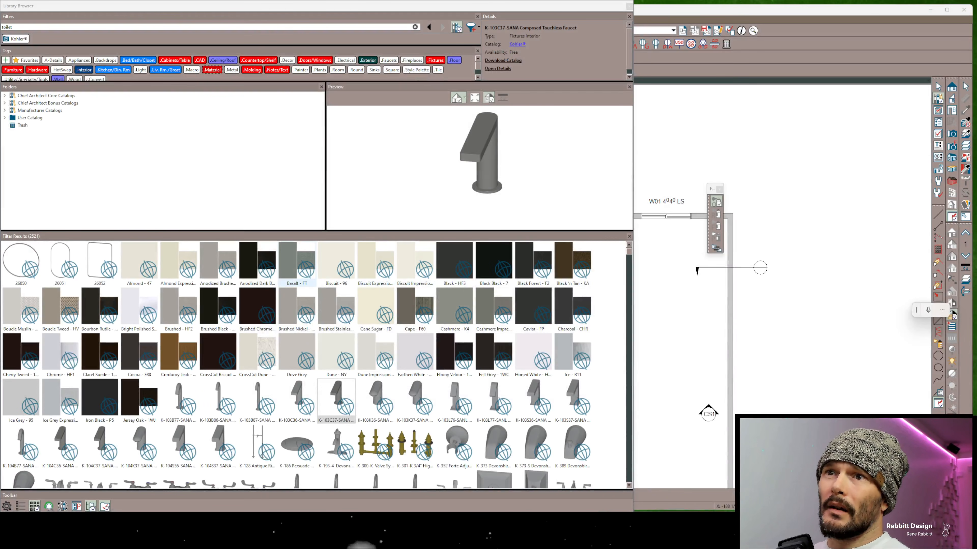
left_click(297, 400)
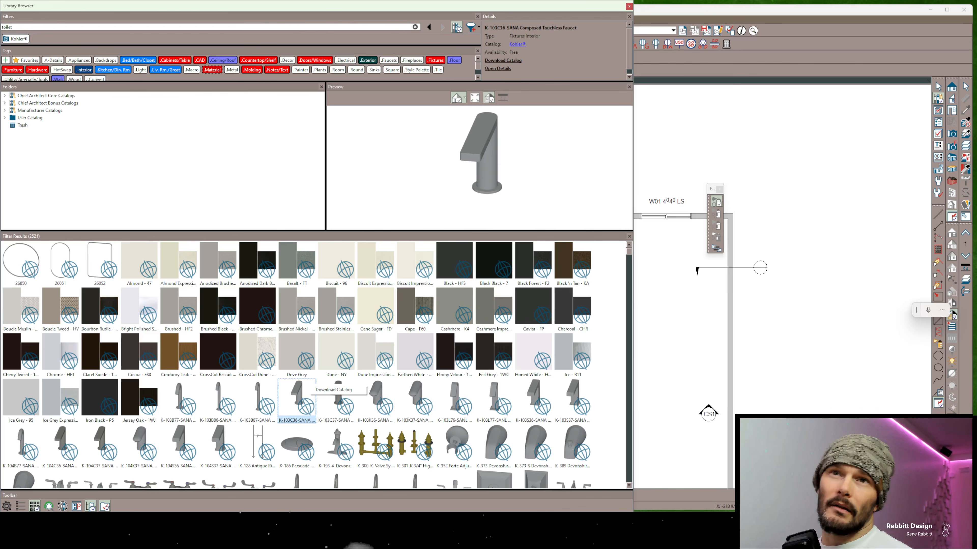
Expand Manufacturer Catalogs, show the online catalogs, and browse the list of manufacturers
left_click(4, 110)
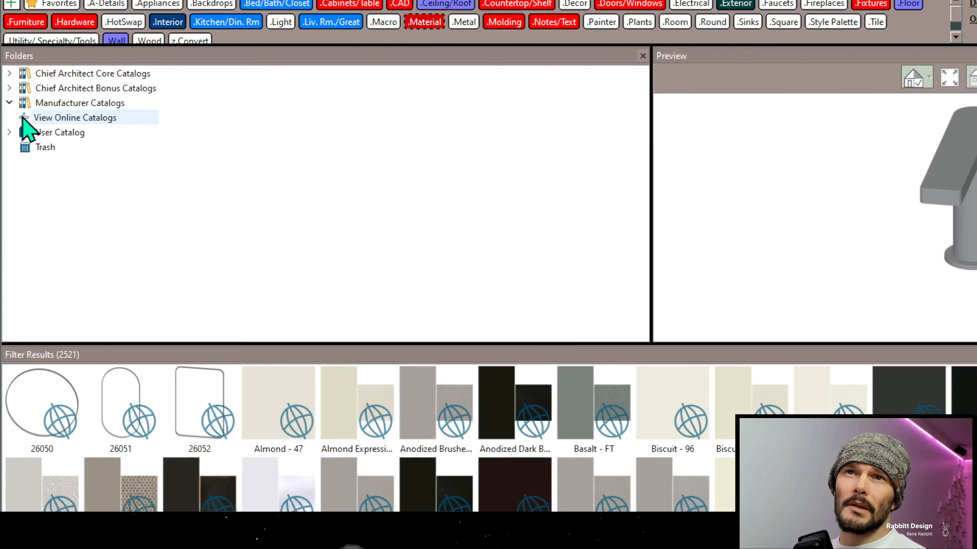
left_click(25, 119)
scroll(130, 283, "down", 12)
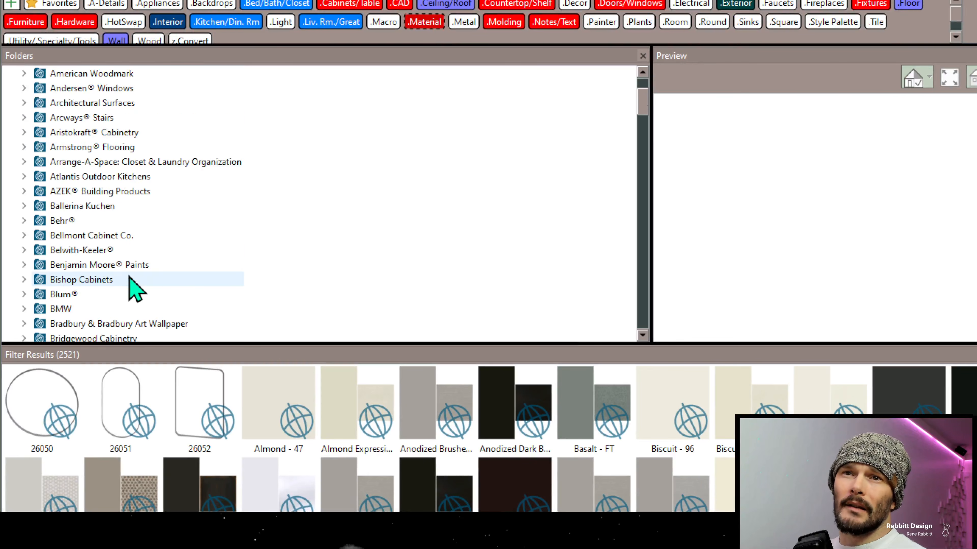
scroll(131, 284, "down", 20)
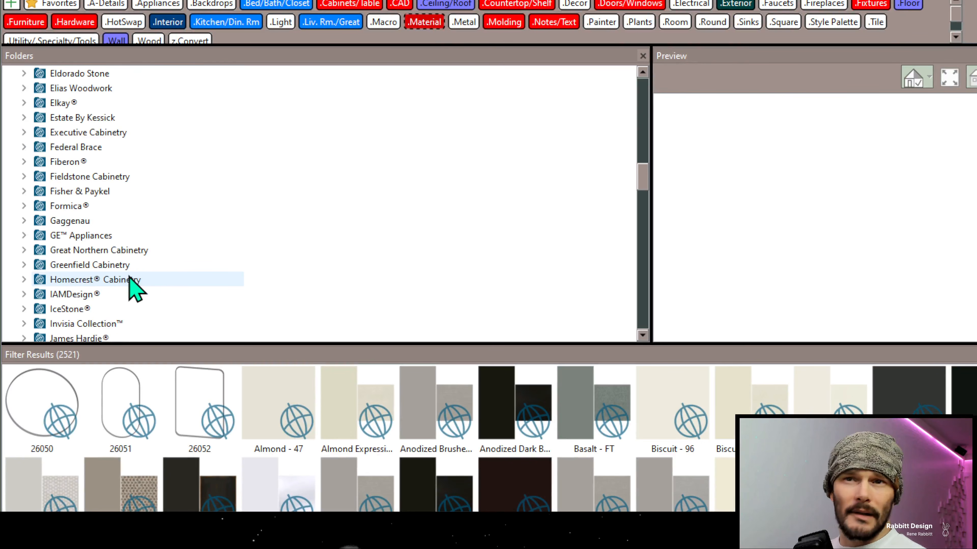
scroll(131, 279, "down", 7)
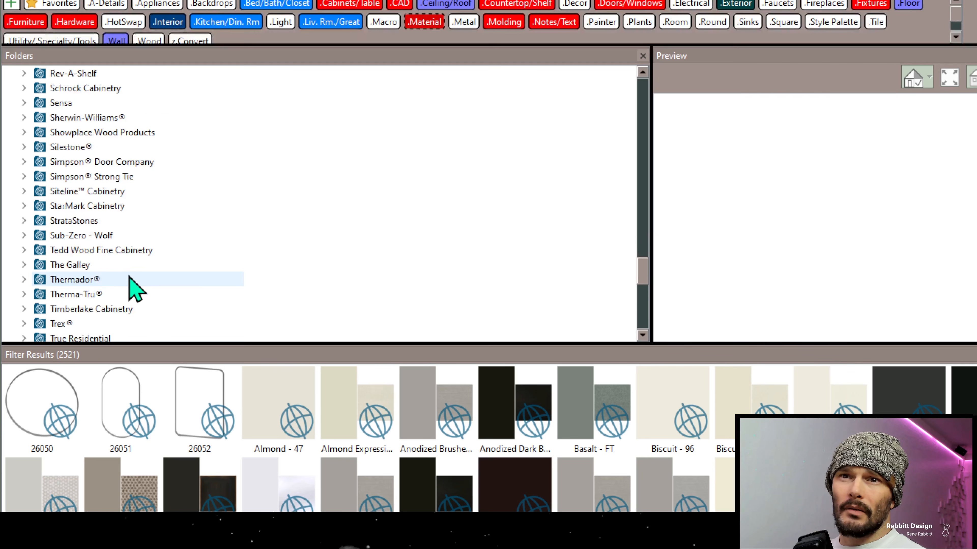
scroll(104, 162, "up", 2)
scroll(104, 163, "up", 12)
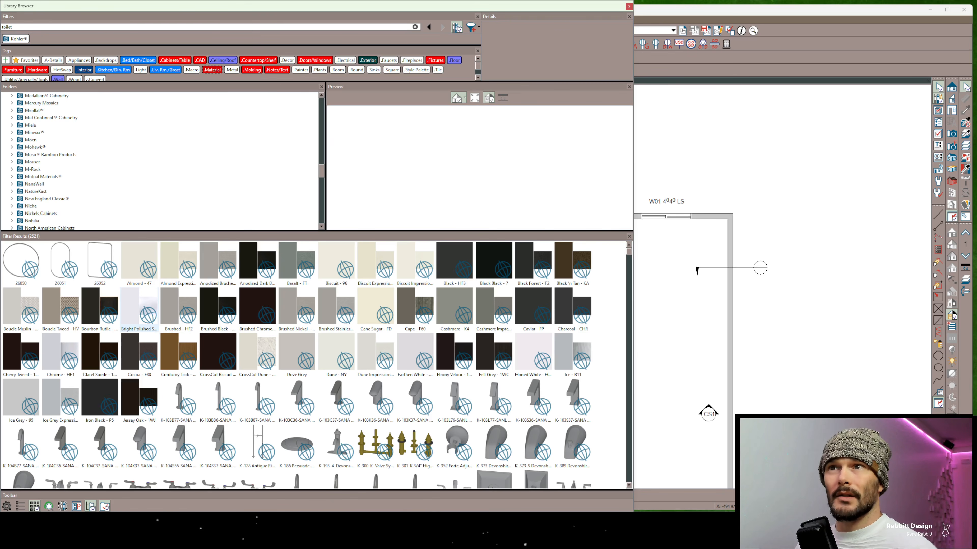
scroll(159, 162, "up", 20)
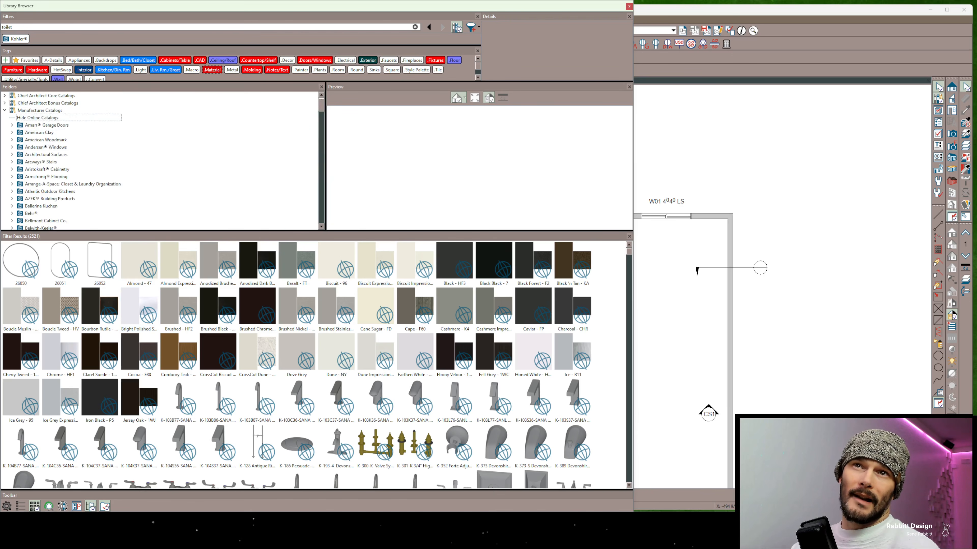
Expand Chief Architect Core Catalogs to view its categories, and collapse it together with Manufacturer Catalogs
left_click(5, 95)
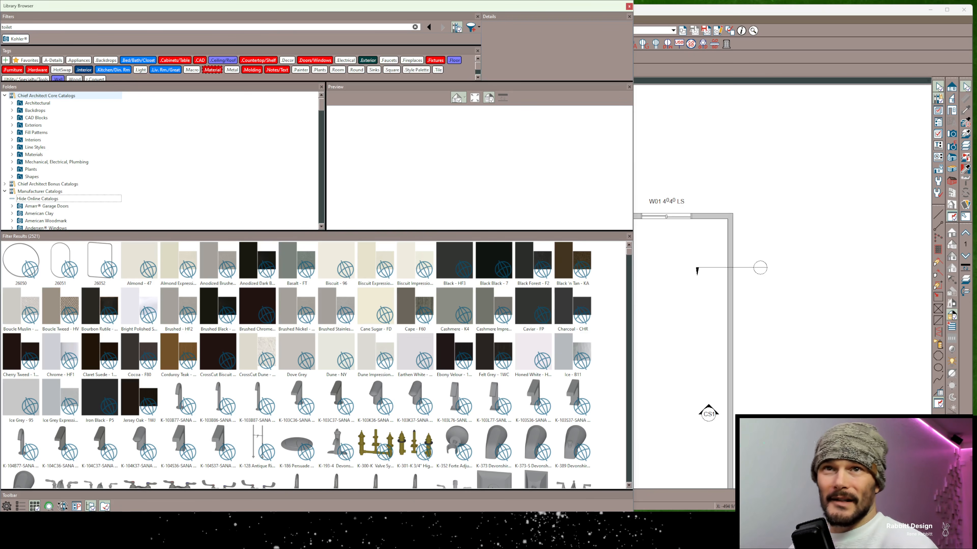
left_click(5, 95)
left_click(5, 110)
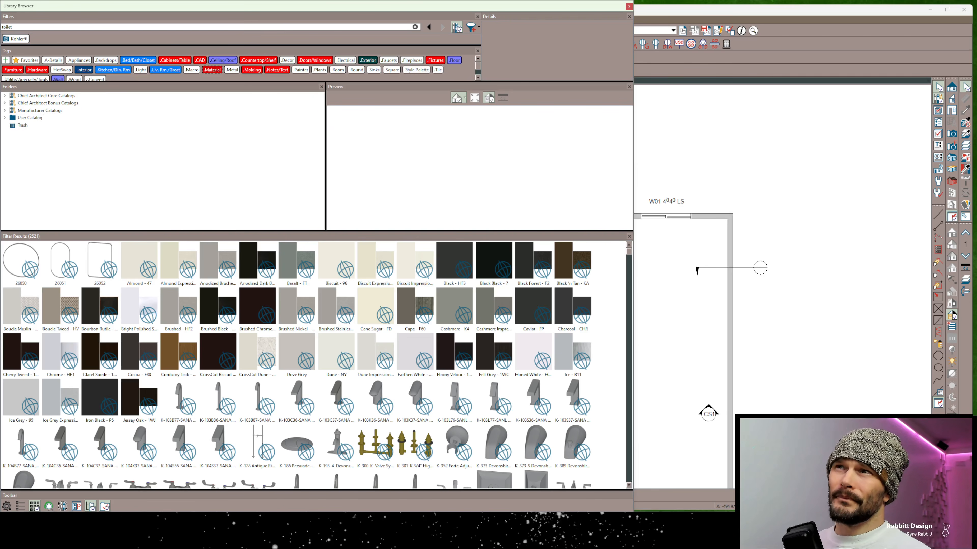
Step back through the filter history from the Kohler® filter to the earlier "toilets" search
left_click(429, 27)
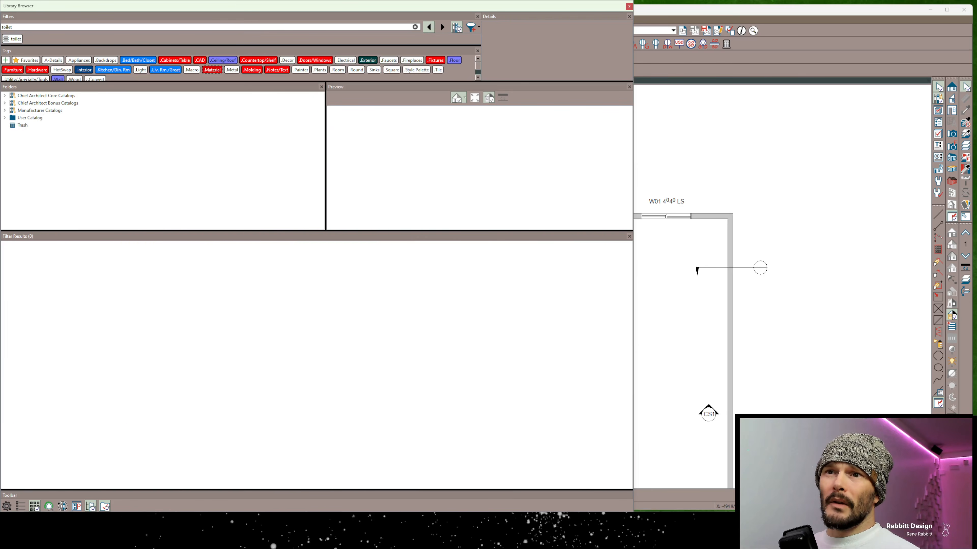
left_click(428, 27)
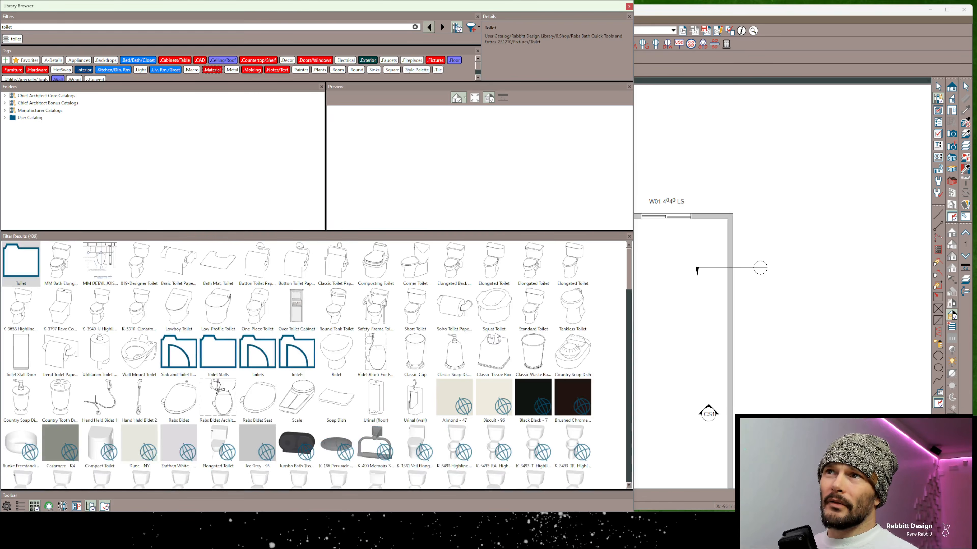
left_click(429, 27)
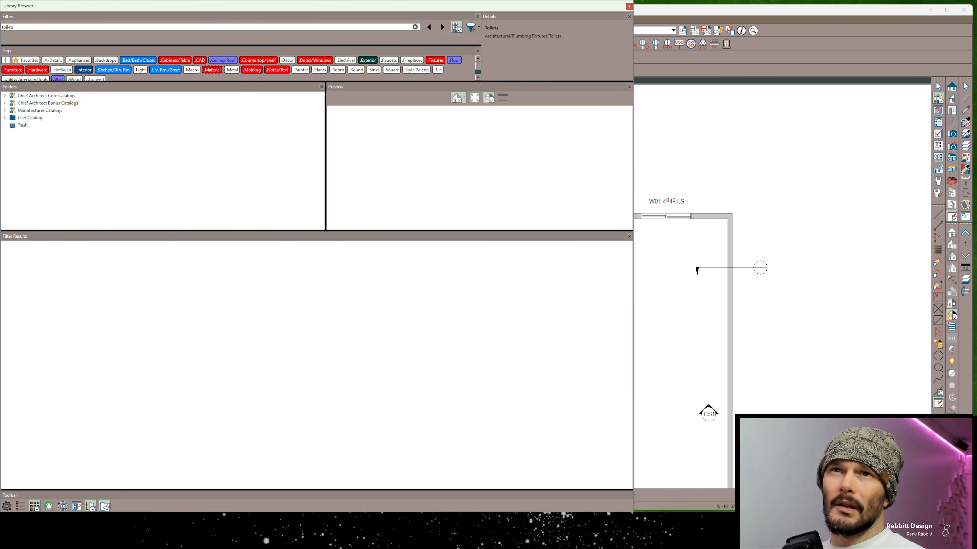
Replace the search text with "symbol type" to view the suggested symbol attributes, and shorten the text to browse the symbol options
key("ctrl+a")
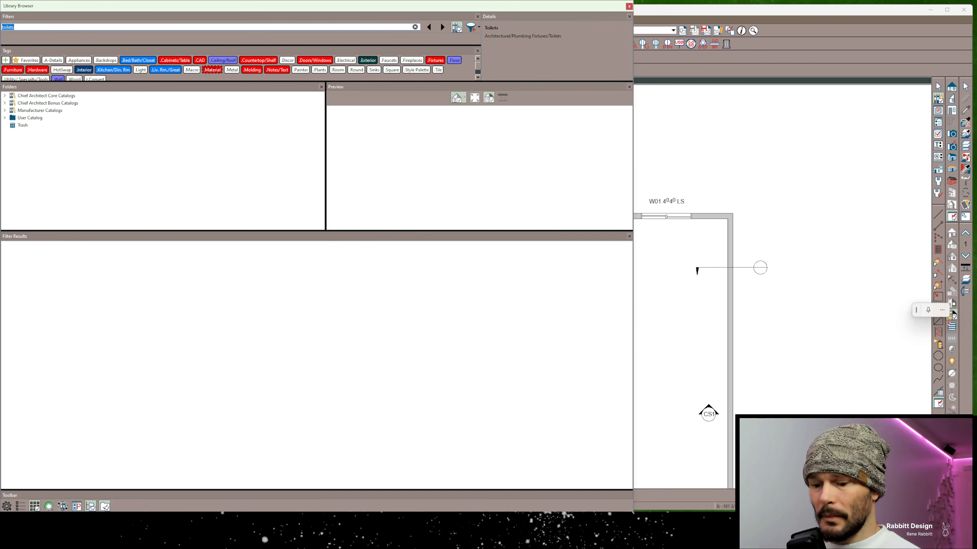
type("symbol type")
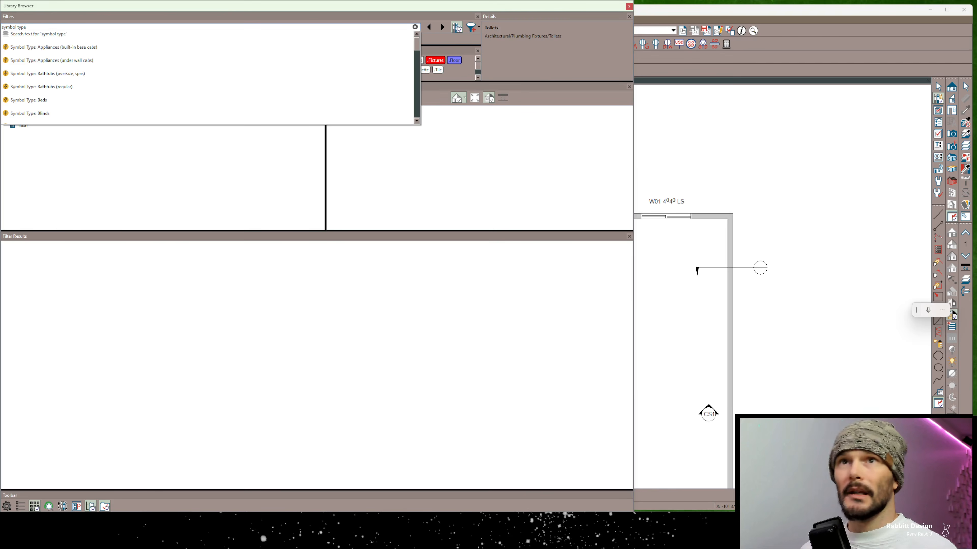
key("BackSpace")
key("BackSpace")
key("BackSpace")
key("BackSpace")
key("BackSpace")
key("BackSpace")
key("BackSpace")
key("BackSpace")
key("BackSpace")
key("BackSpace")
key("BackSpace")
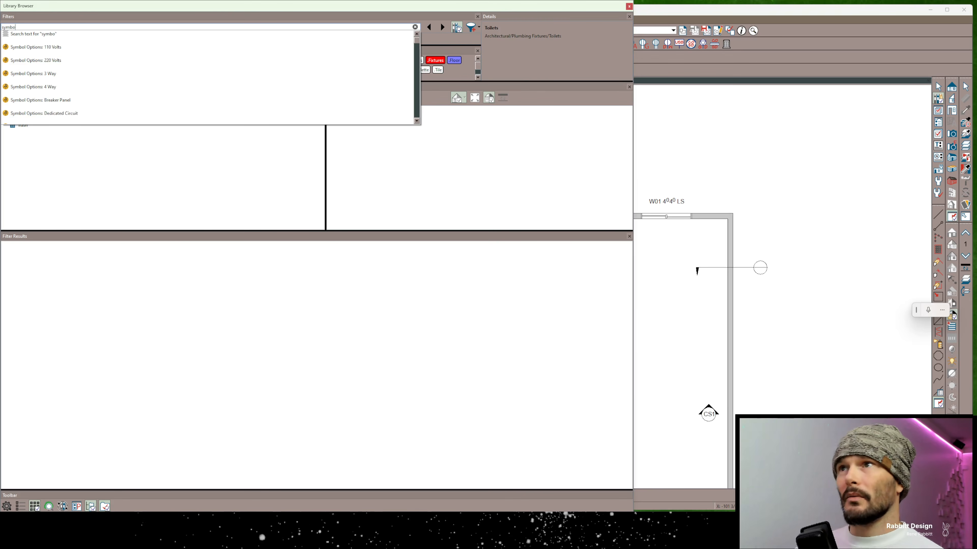
Search the library for "light", review the suggestions, and apply the Symbol Options: Light filter
type("light")
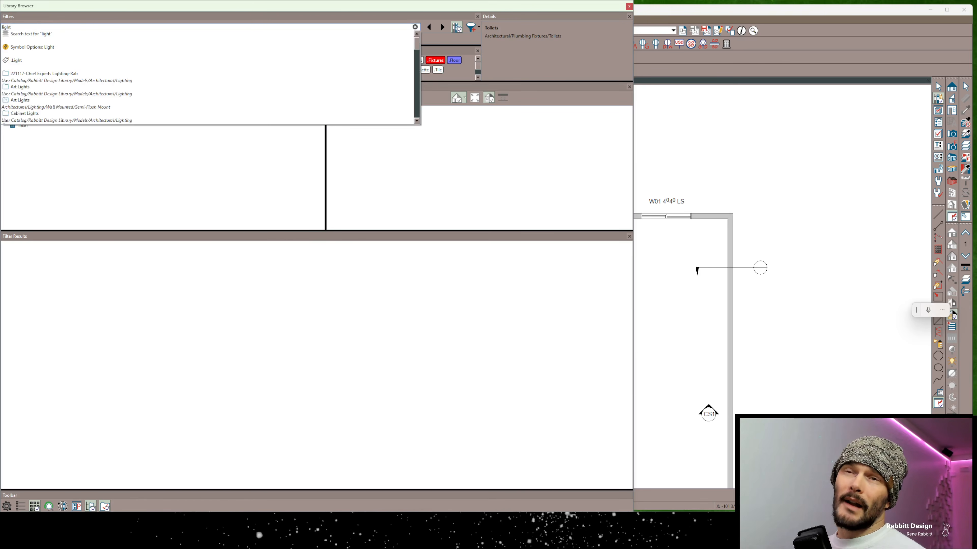
key("Down")
key("Down")
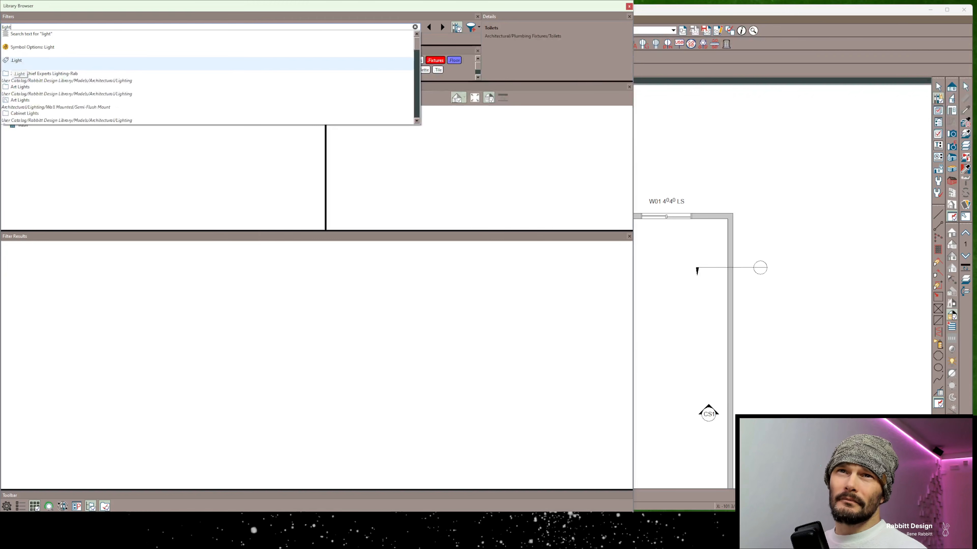
key("Down")
key("Down")
key("Down")
key("Down")
key("Down")
key("Down")
key("Down")
key("Down")
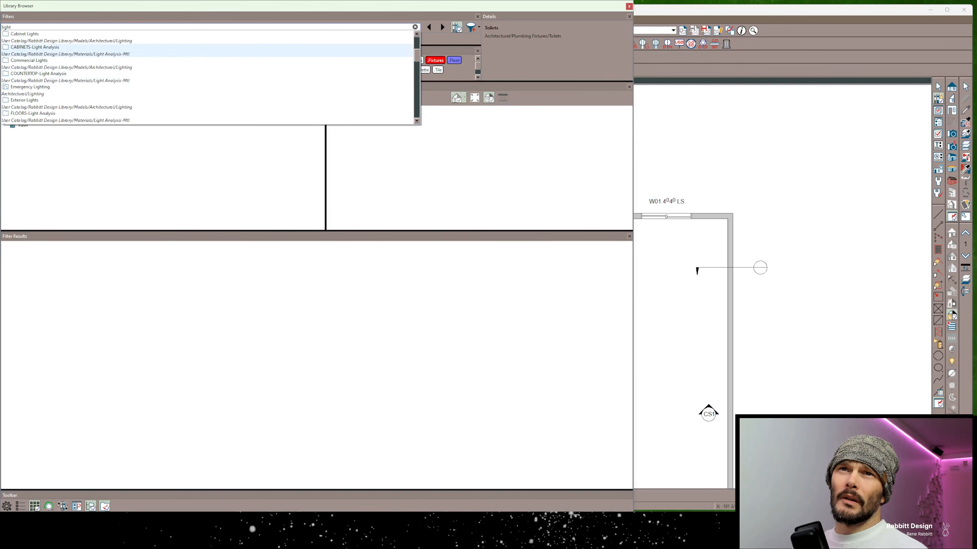
scroll(208, 90, "down", 3)
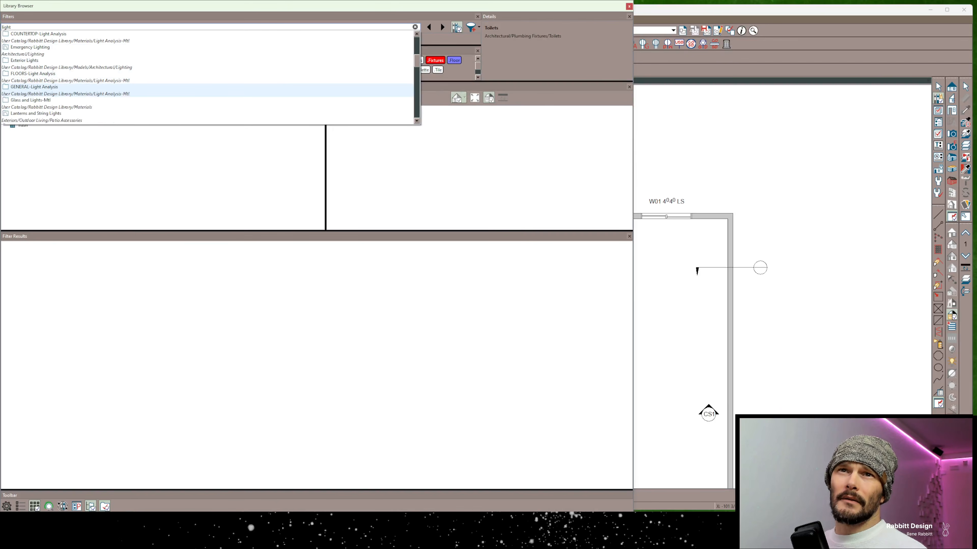
scroll(207, 90, "down", 6)
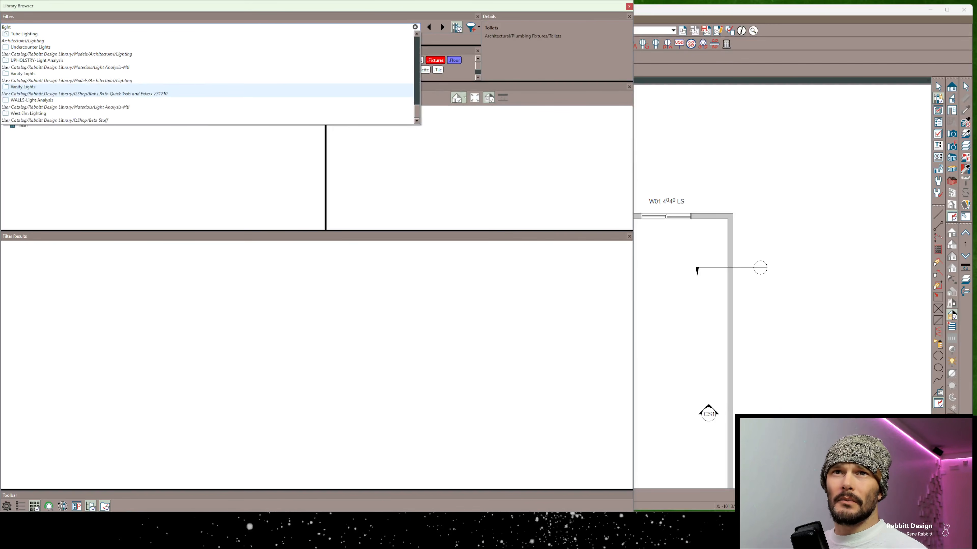
scroll(208, 90, "up", 10)
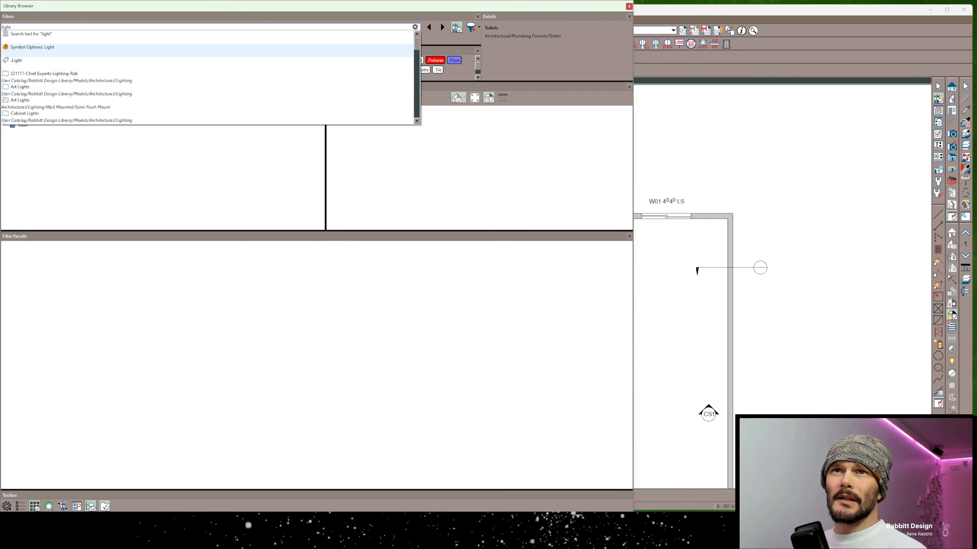
key("Return")
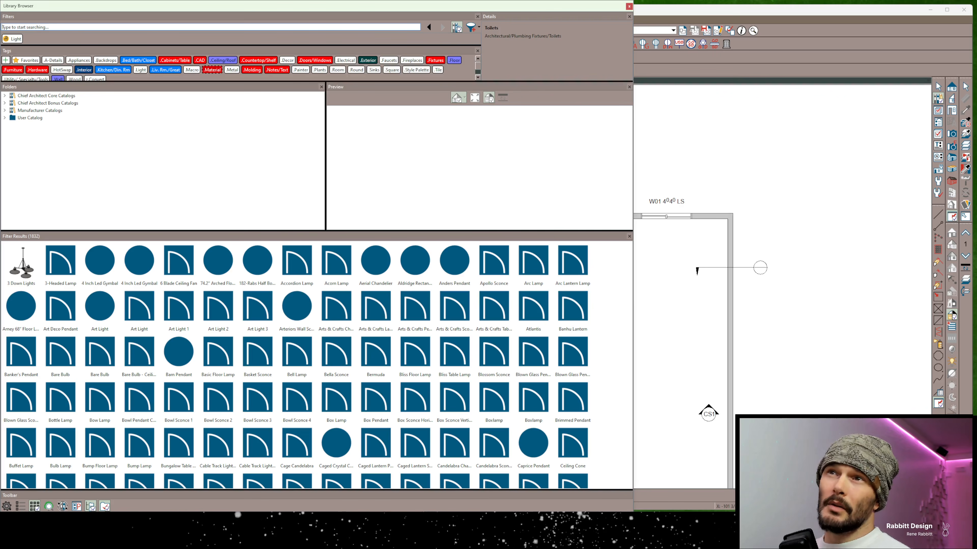
Search for "mount" and add the Symbol Placement: Wall Mounted filter to narrow the light results
type("mount")
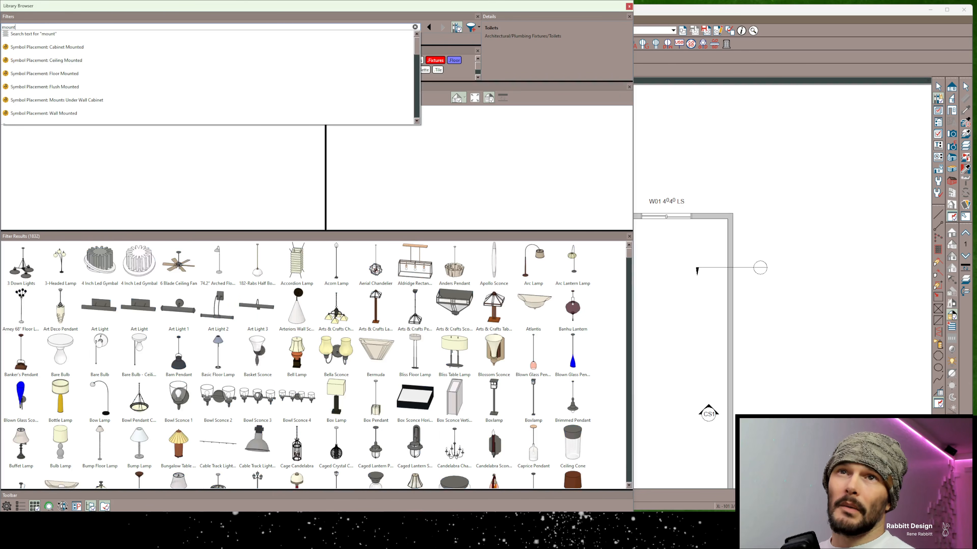
key("Down")
key("Down")
key("Down")
key("Down")
key("Down")
key("Down")
key("Return")
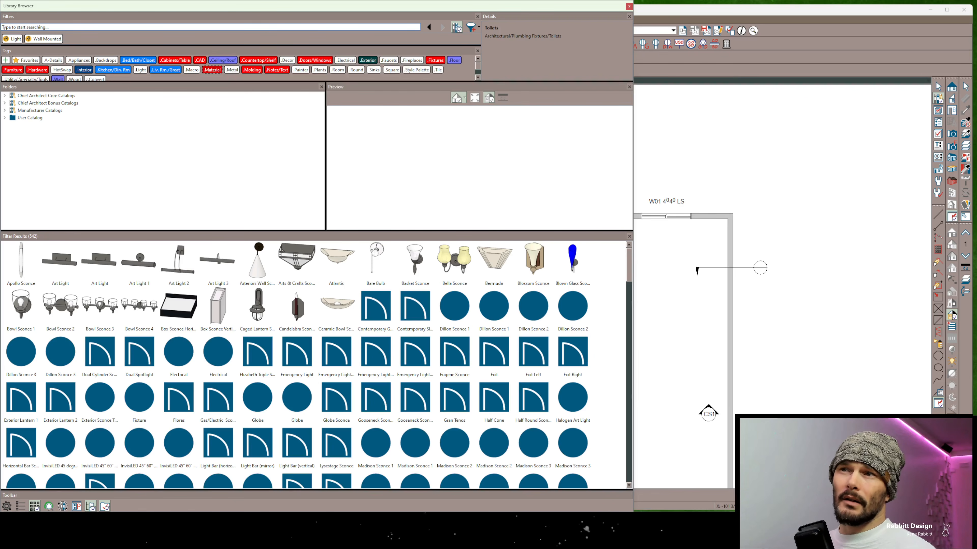
Show Art Light 1 in its library folder and copy it to the User Catalog
right_click(144, 270)
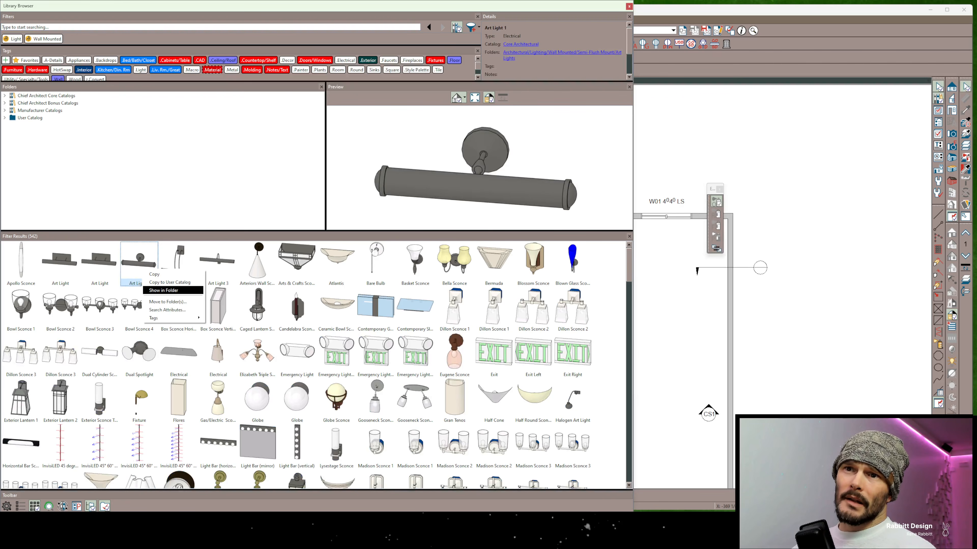
left_click(169, 291)
right_click(75, 162)
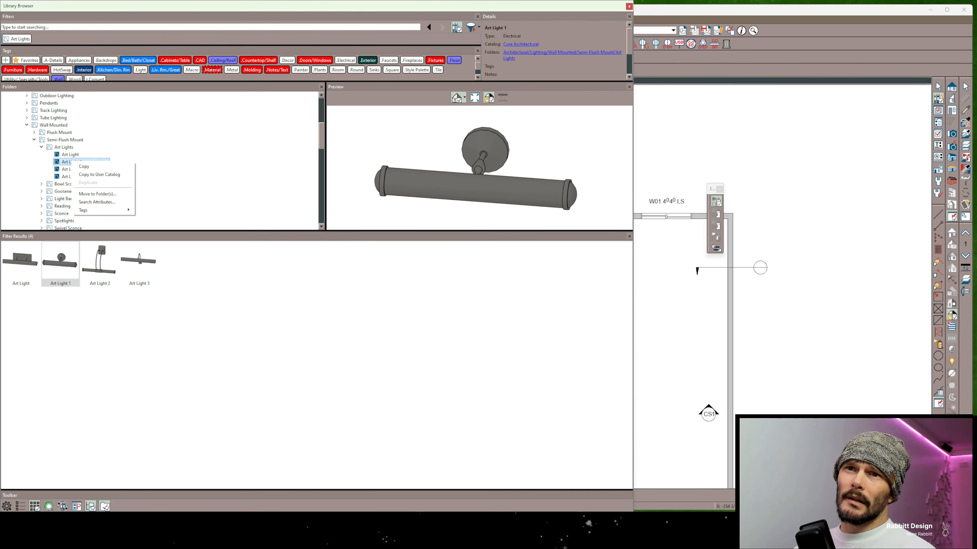
right_click(66, 165)
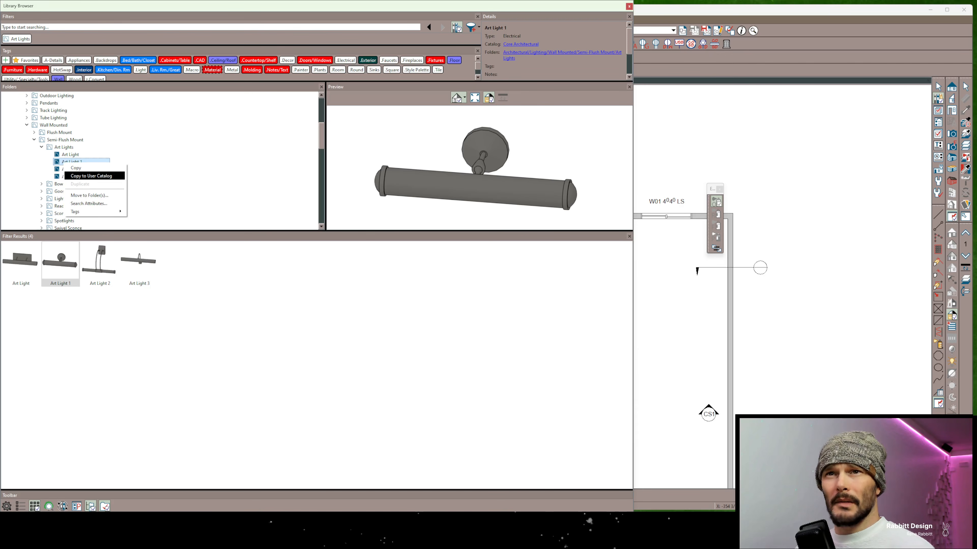
left_click(92, 176)
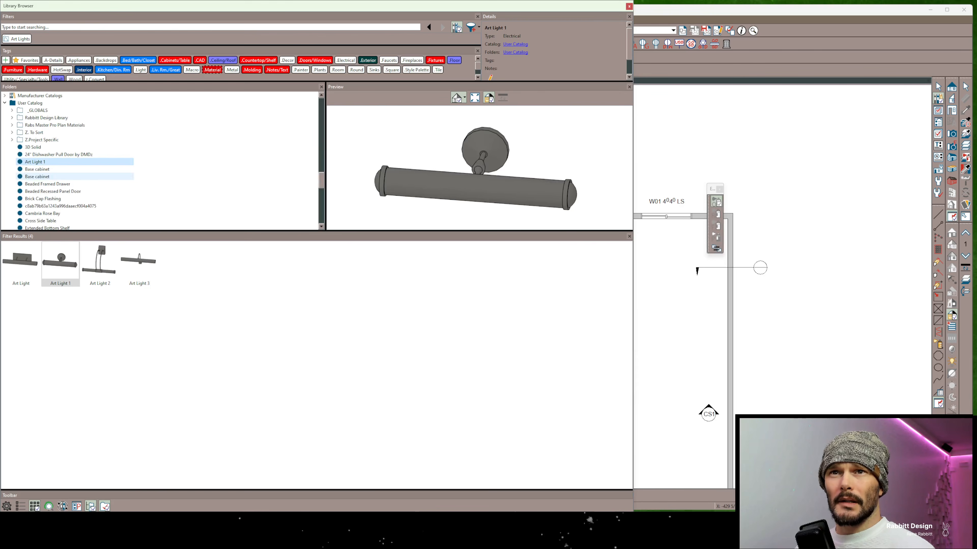
Open the User Catalog copy of Art Light 1, examine its placement options and light data, and close the specification without changes
right_click(50, 163)
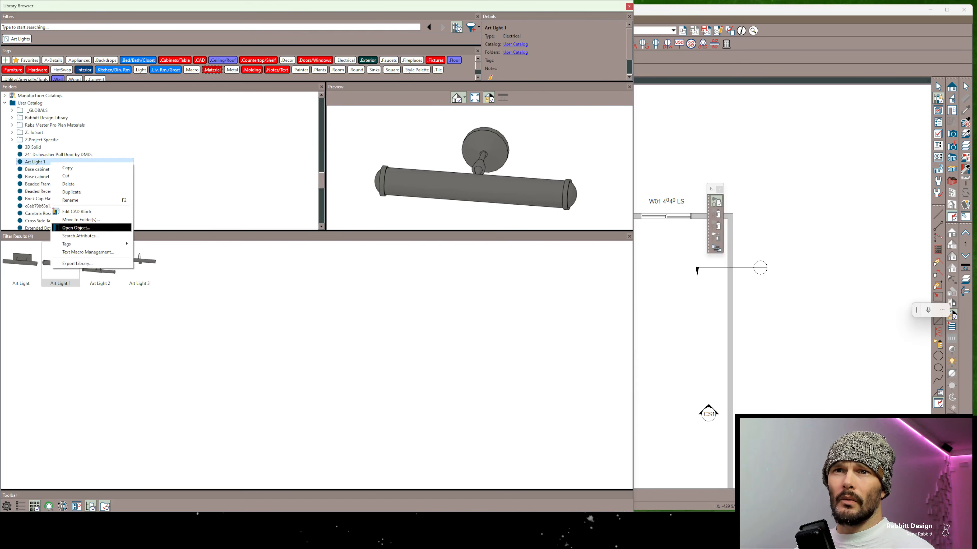
left_click(76, 228)
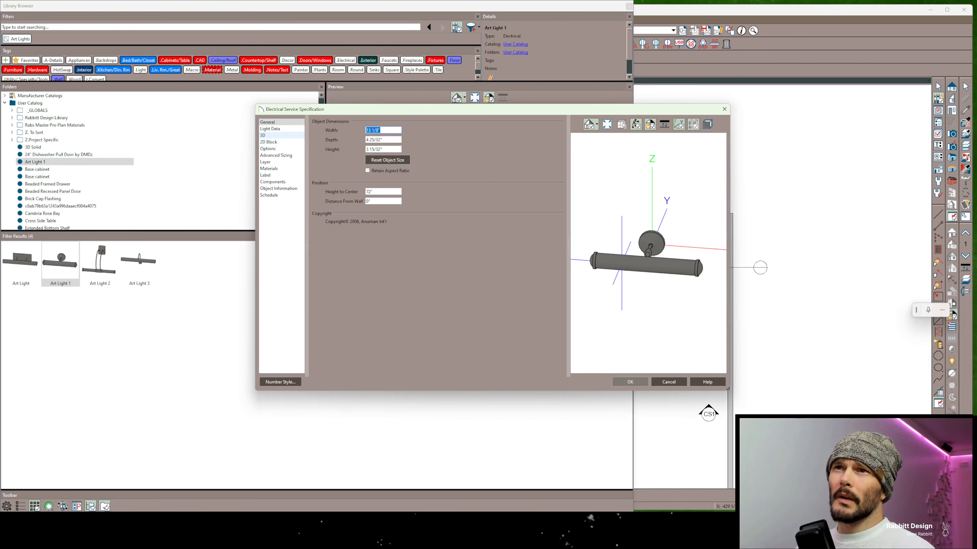
left_click(269, 149)
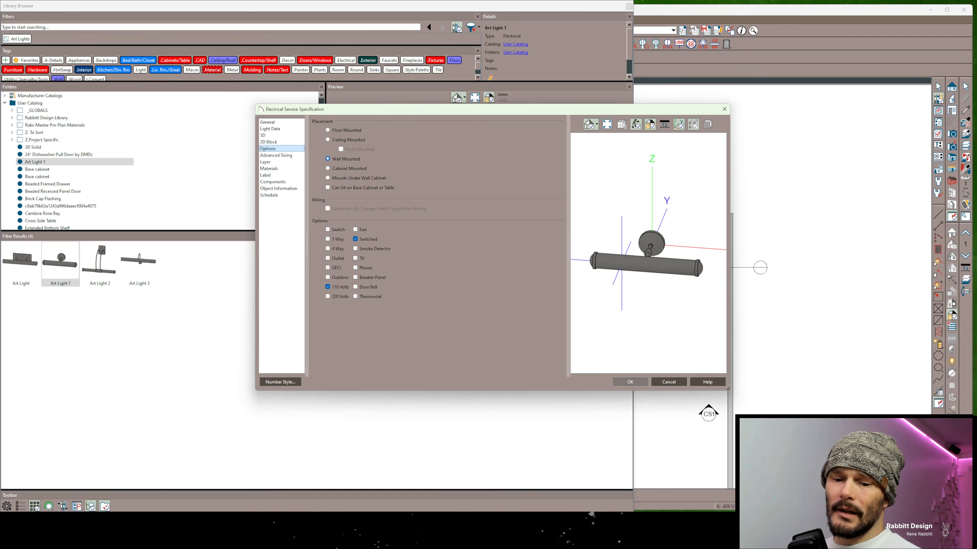
left_click(360, 158)
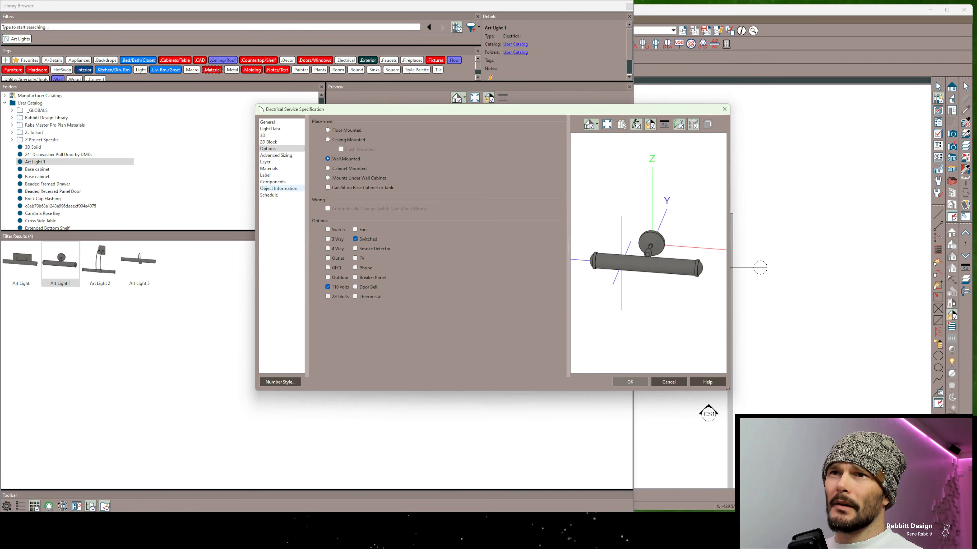
left_click(270, 129)
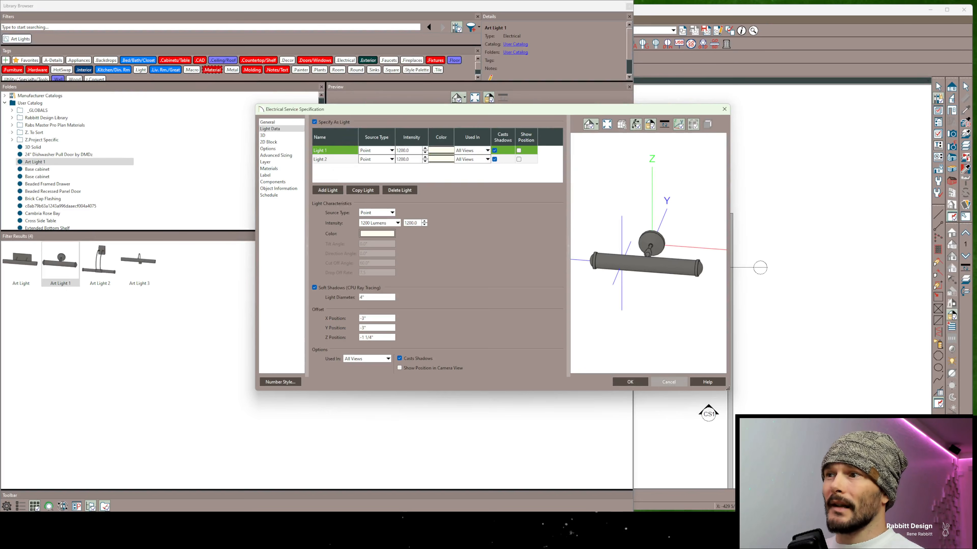
left_click(669, 381)
Return to the earlier combined filters and remove the Art Lights folder filter, keeping Wall Mounted and Light
left_click(429, 28)
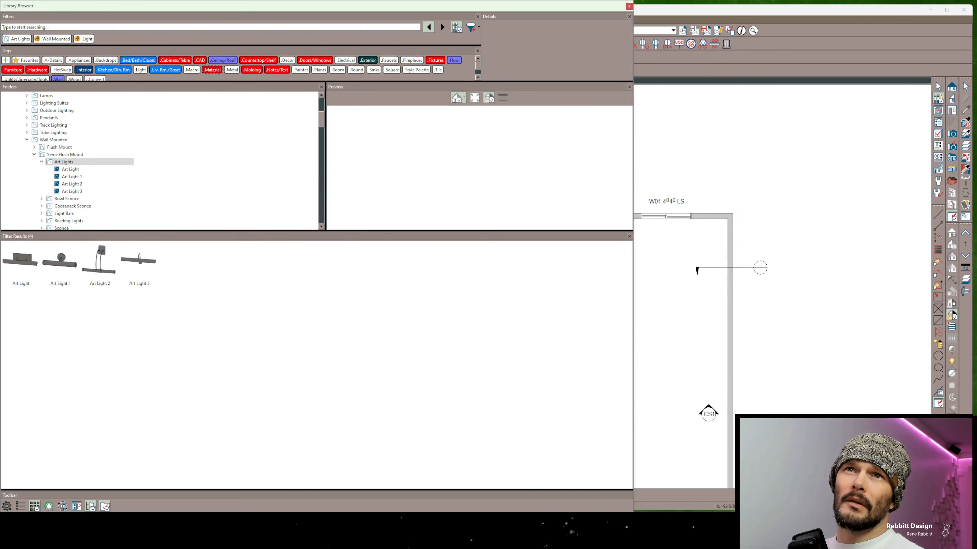
left_click(429, 28)
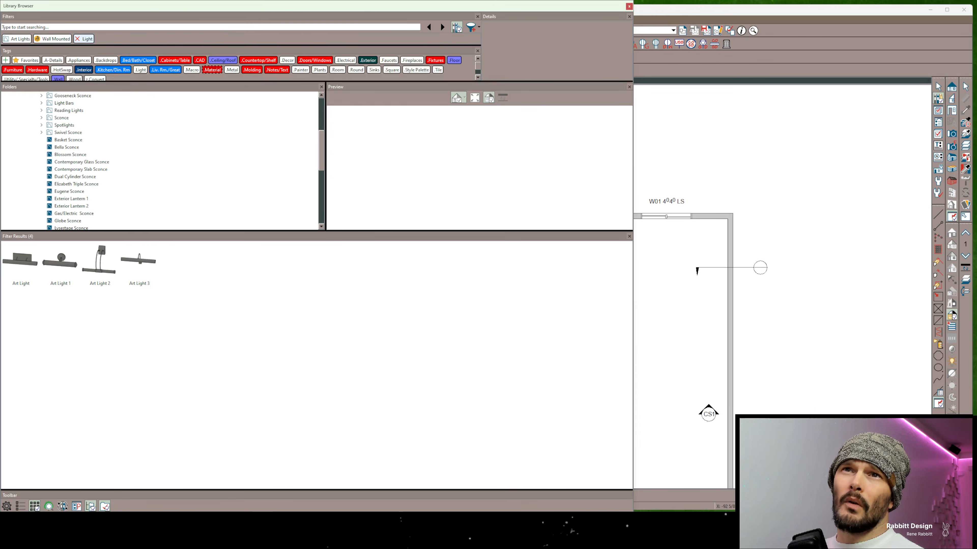
left_click(5, 39)
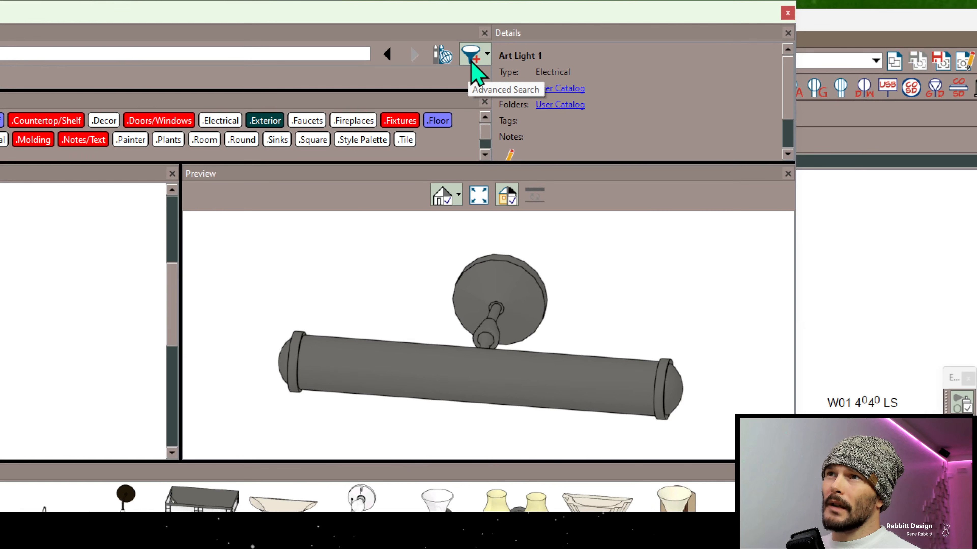
Open Advanced Search for the current filters and browse the Symbol Type object attributes
left_click(471, 59)
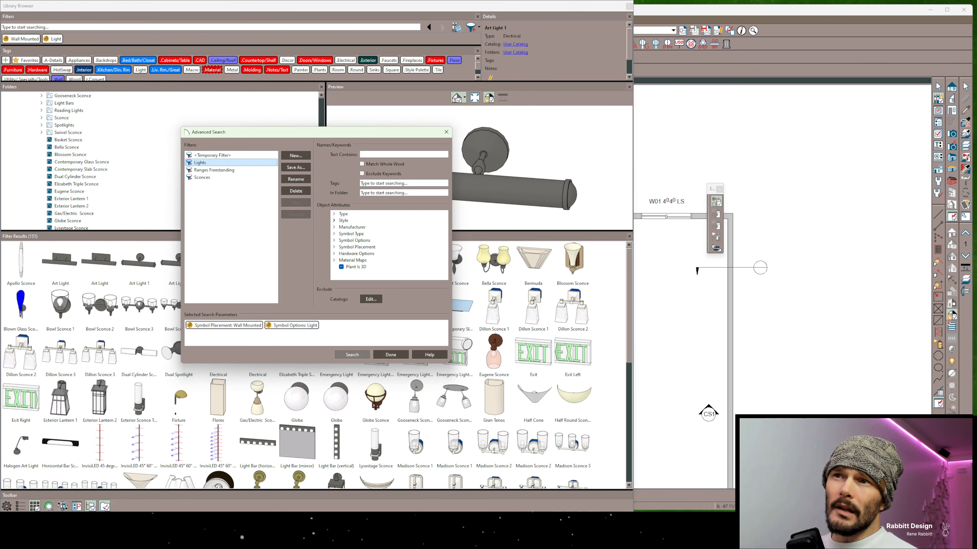
left_click(334, 234)
scroll(387, 245, "down", 10)
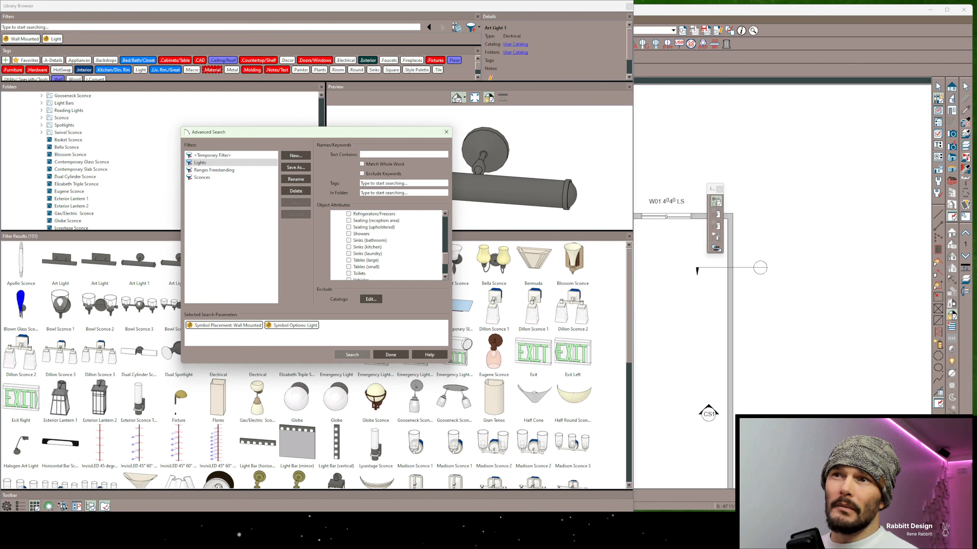
scroll(387, 254, "up", 8)
scroll(387, 254, "up", 2)
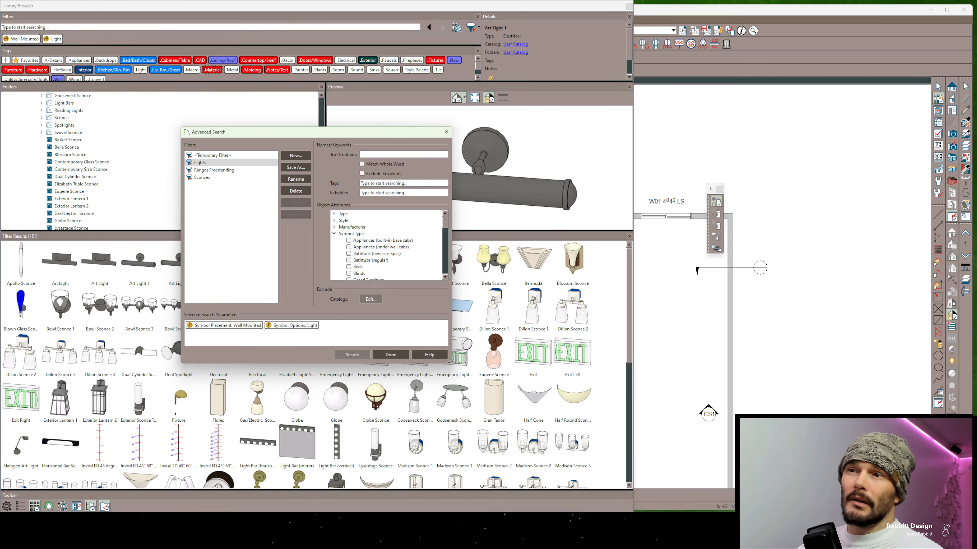
Review the catalogs that can be excluded, expanding the Bonus and Core Catalogs, and cancel without excluding any
left_click(370, 299)
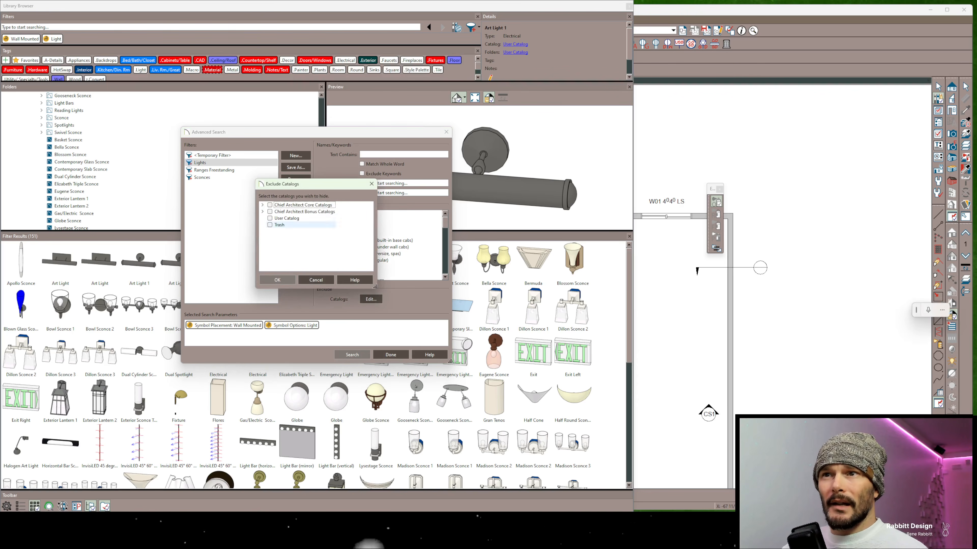
left_click(262, 211)
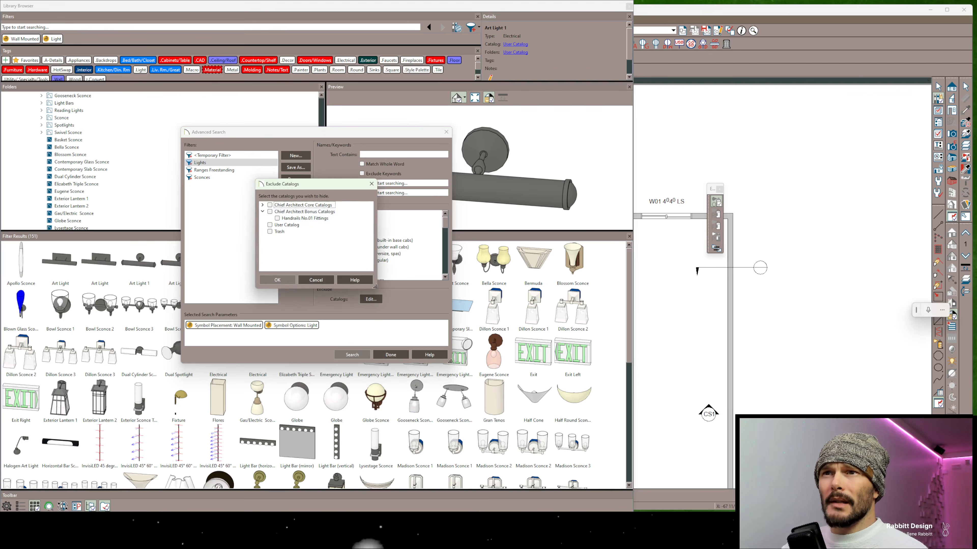
left_click(262, 205)
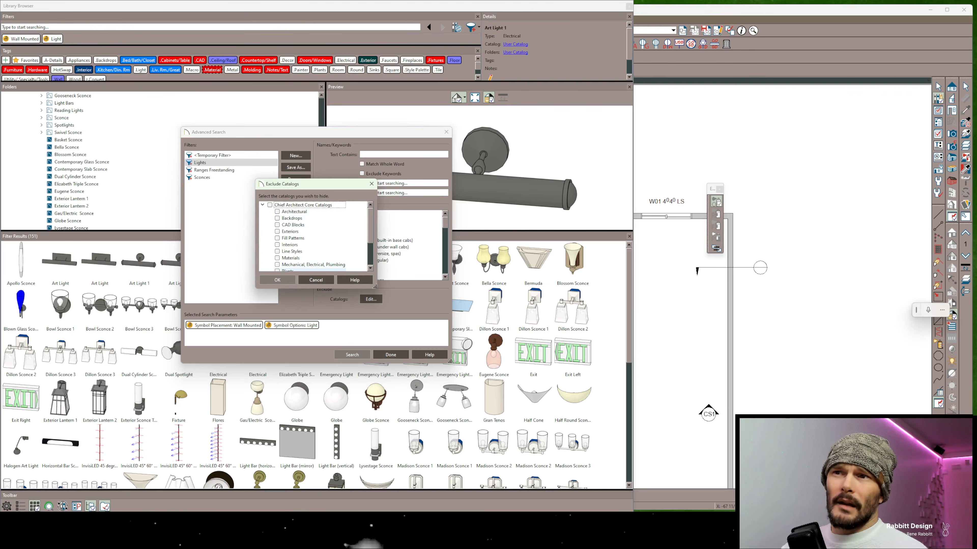
left_click(316, 279)
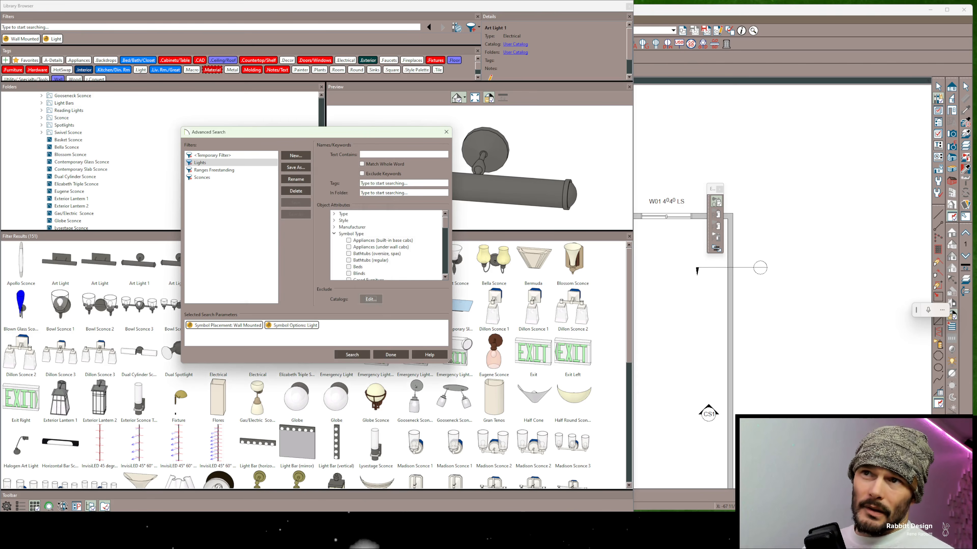
Save the current Wall Mounted and Light search parameters as a filter named Wall Sconces and finish Advanced Search
left_click(296, 168)
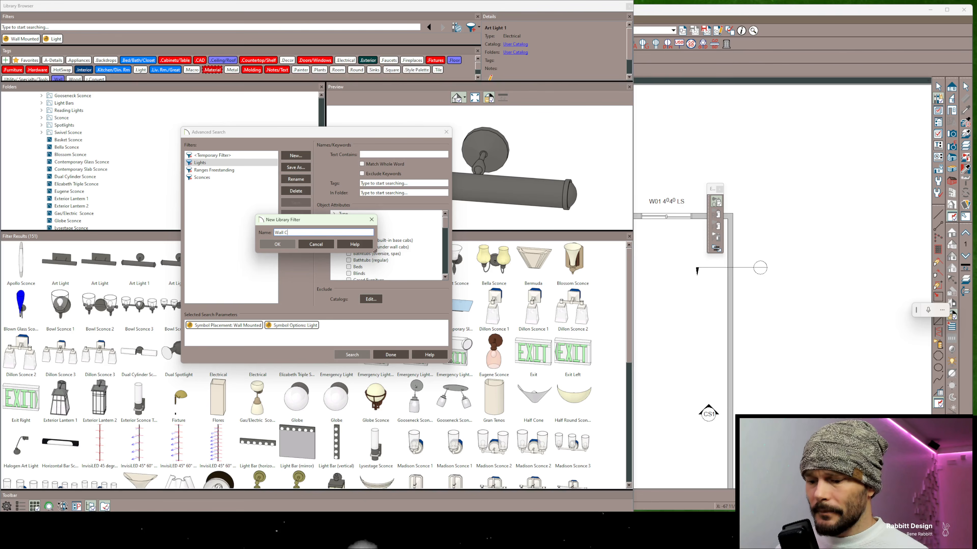
type("Wall Sconces")
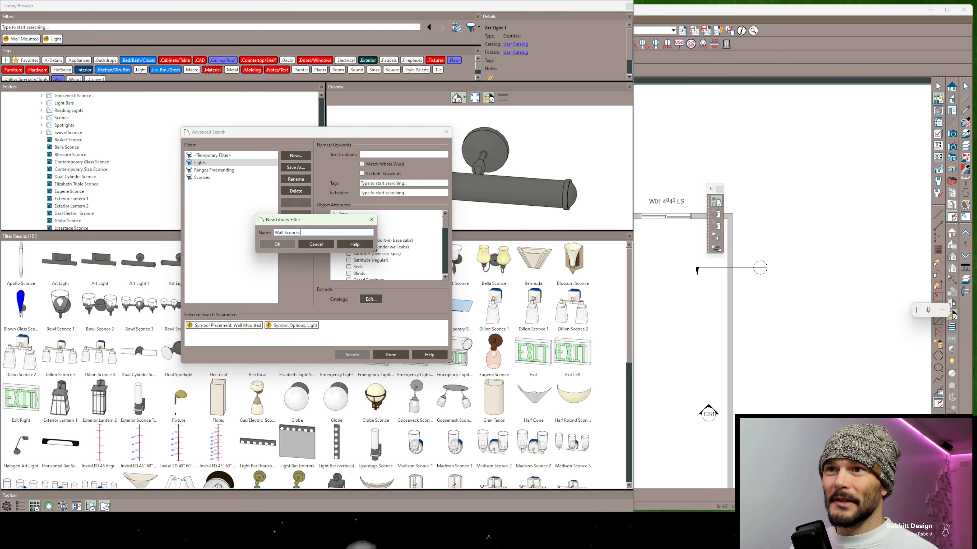
key("Return")
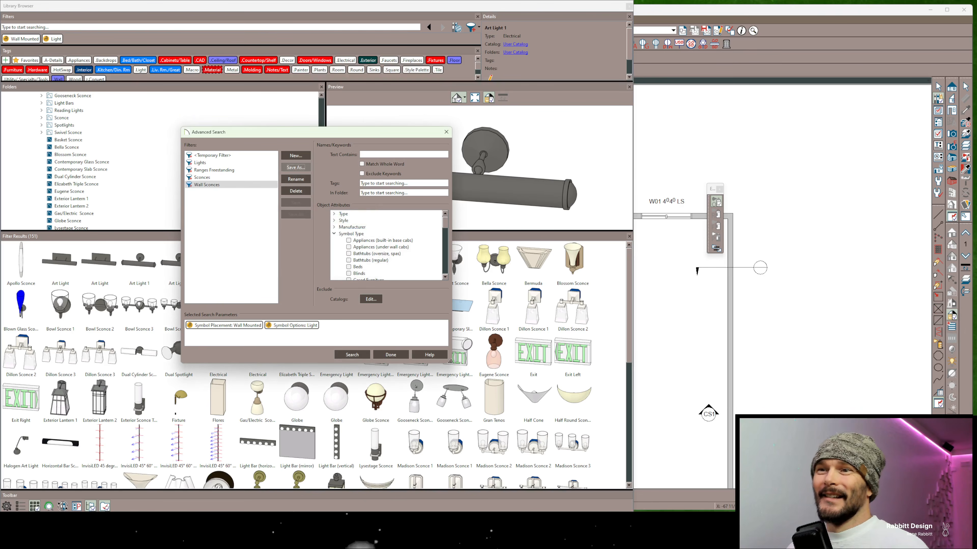
left_click(390, 355)
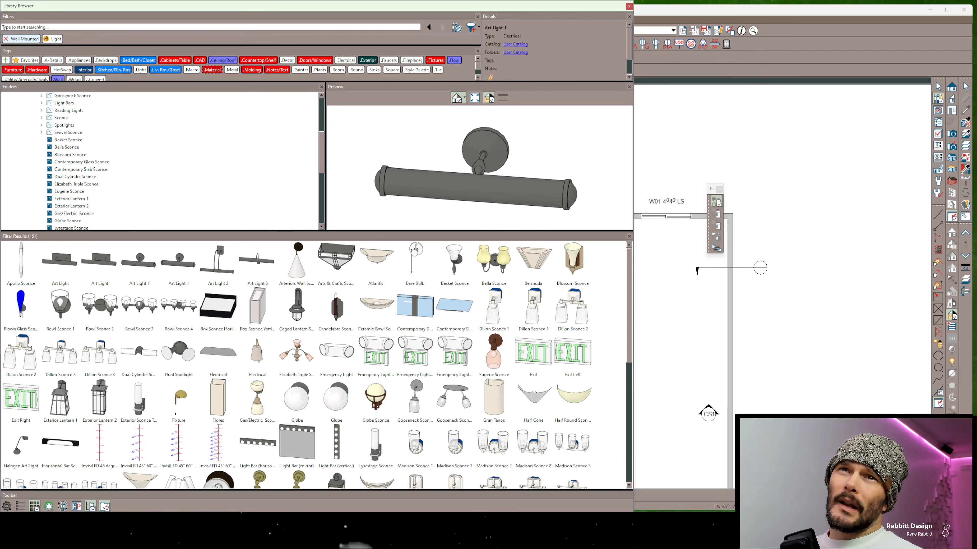
Clear the active filters, apply the saved Wall Sconces filter and look through its results
left_click(6, 39)
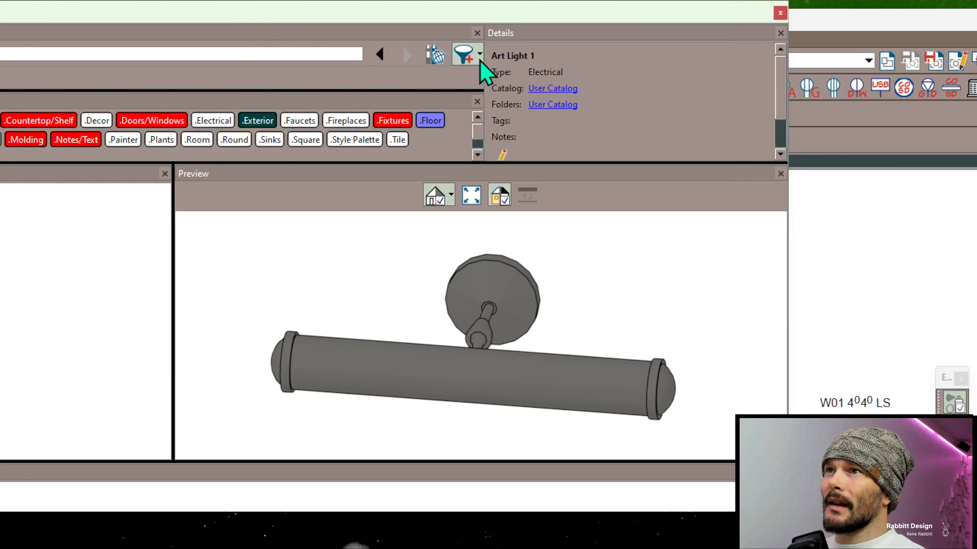
left_click(480, 57)
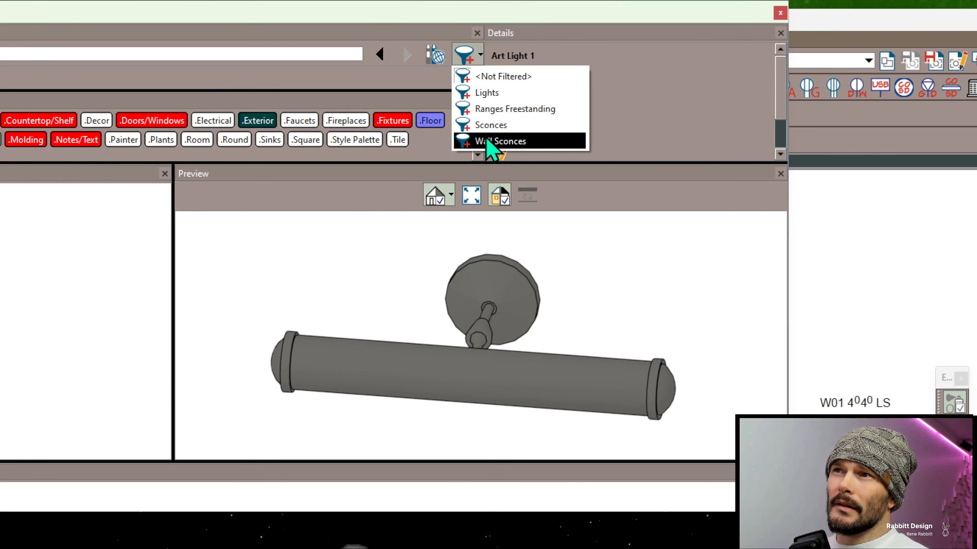
left_click(496, 141)
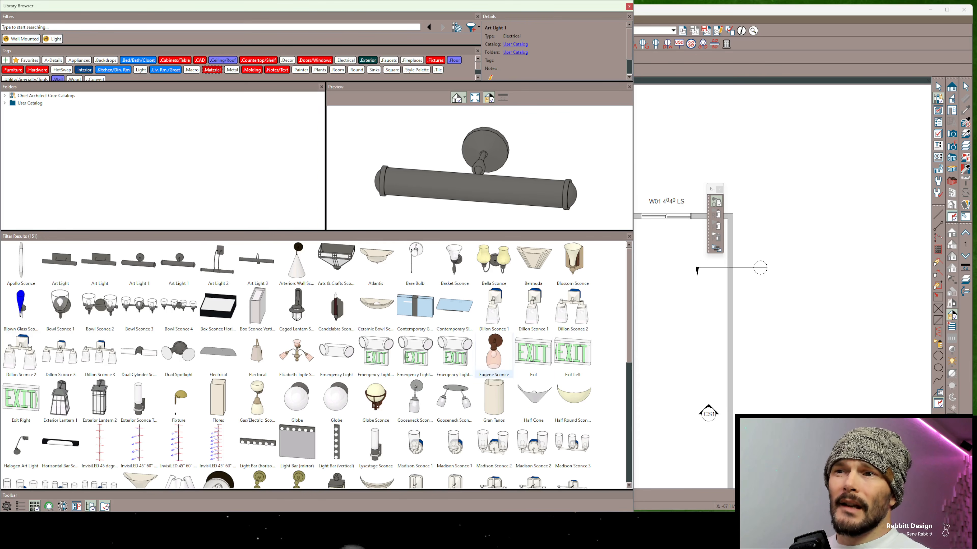
scroll(493, 354, "down", 3)
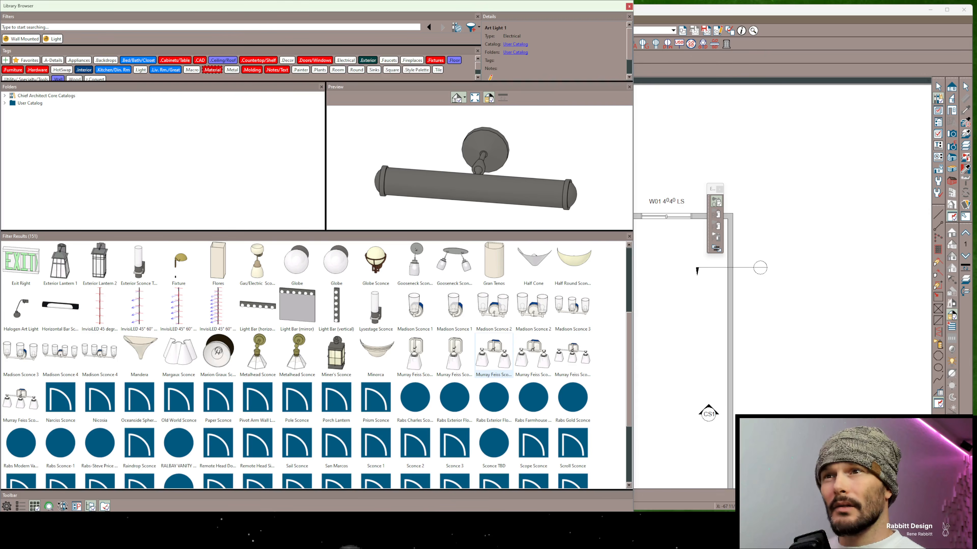
scroll(337, 354, "up", 3)
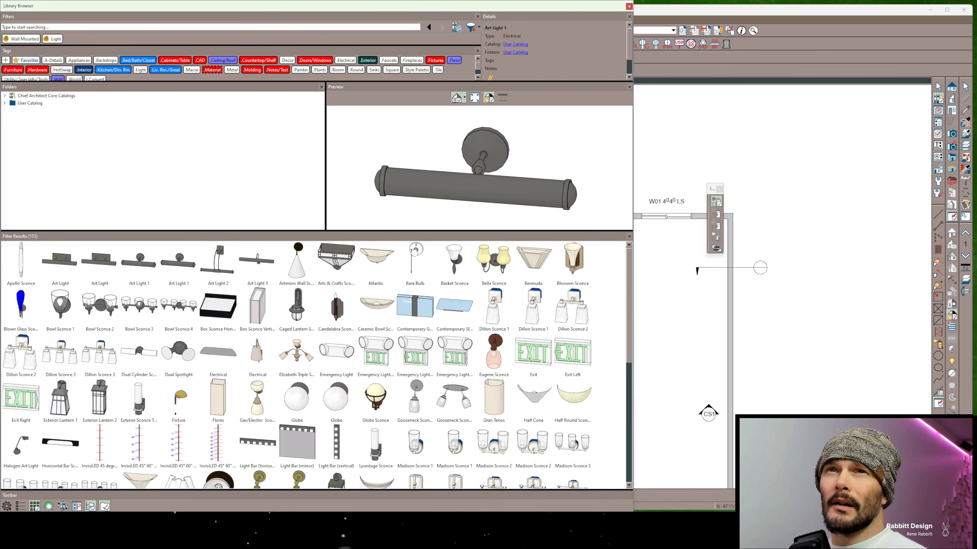
Clear the Wall Mounted and Light filters, search the library for rdshelf and look through the results
left_click(6, 38)
left_click(6, 39)
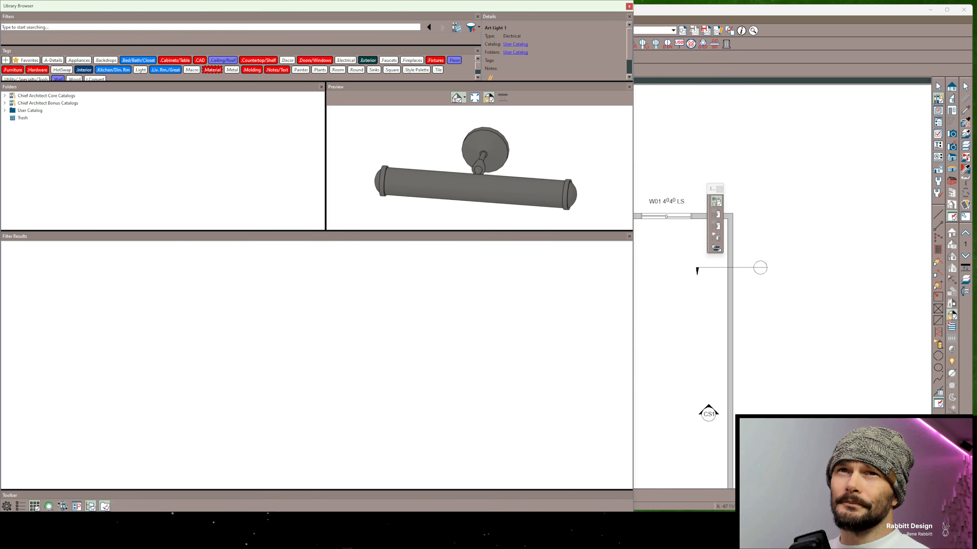
type("rdshelf")
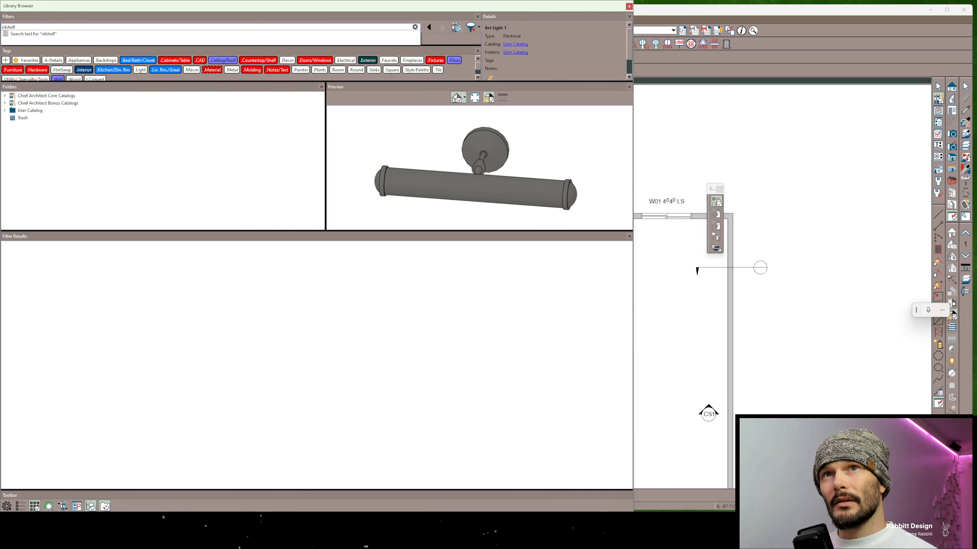
key("Return")
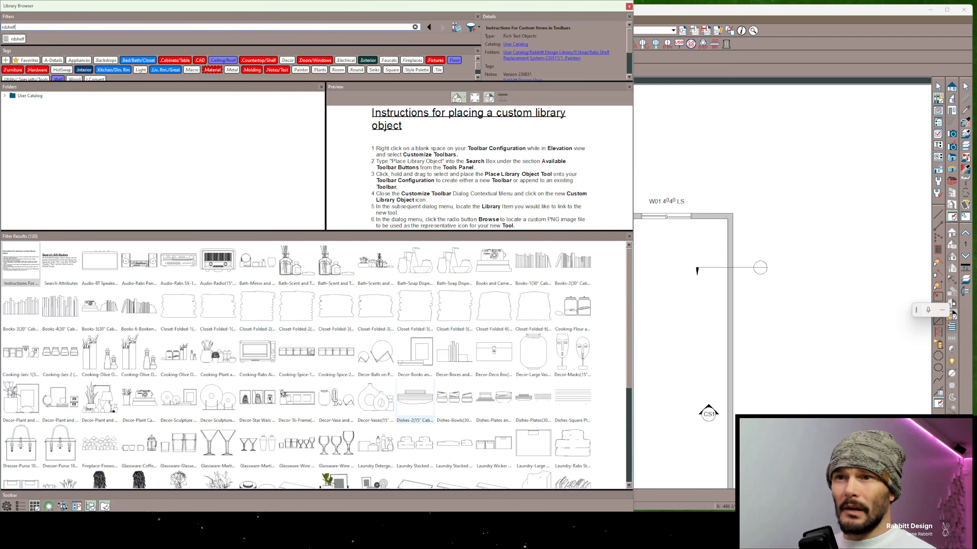
scroll(316, 365, "down", 5)
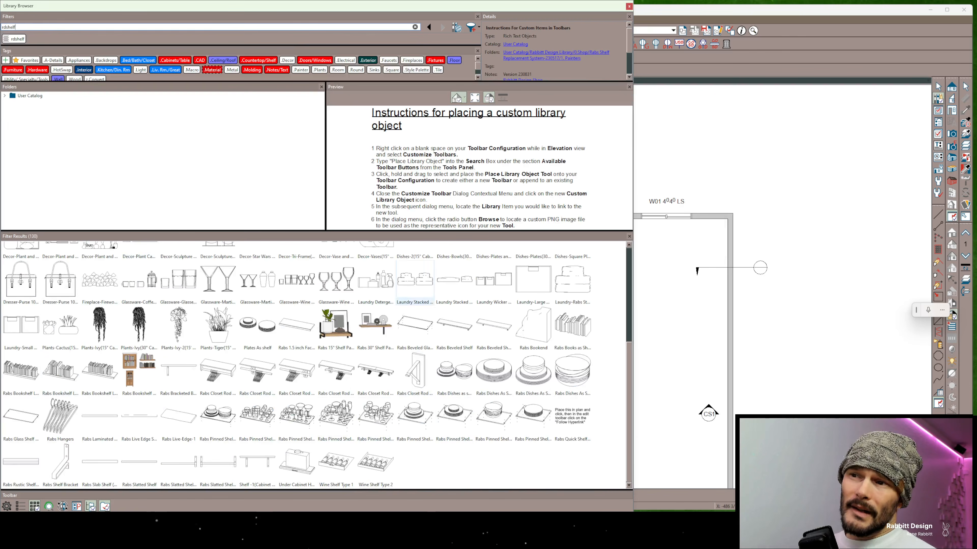
scroll(415, 350, "up", 4)
scroll(415, 338, "up", 1)
Narrow the rdshelf results to the Style Palette type, and remove that type filter again
double_click(15, 27)
type("style pal")
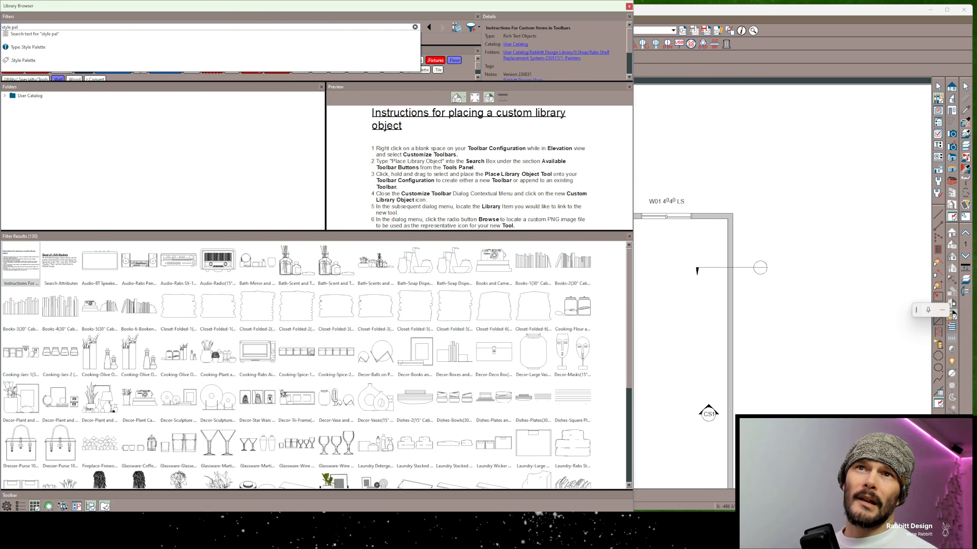
key("Down")
key("Down")
key("Return")
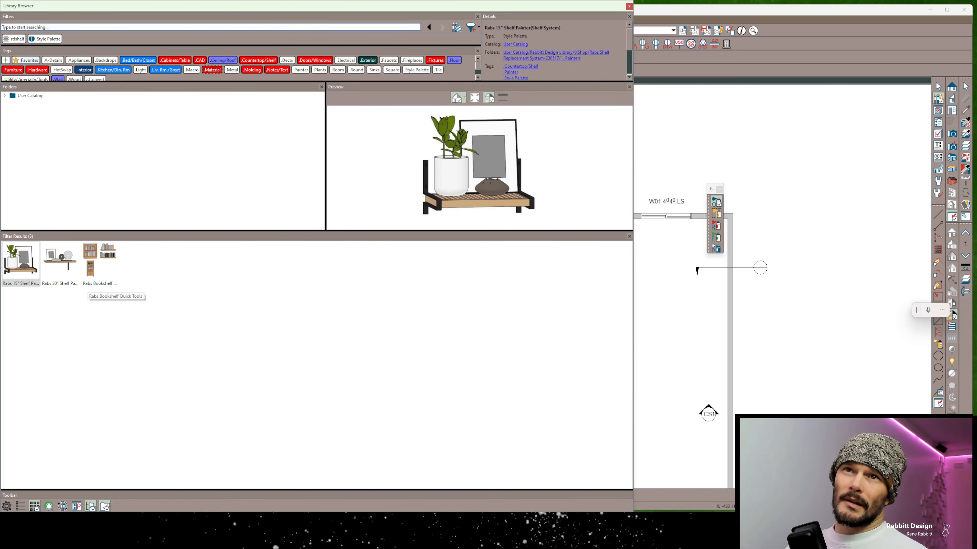
left_click(39, 39)
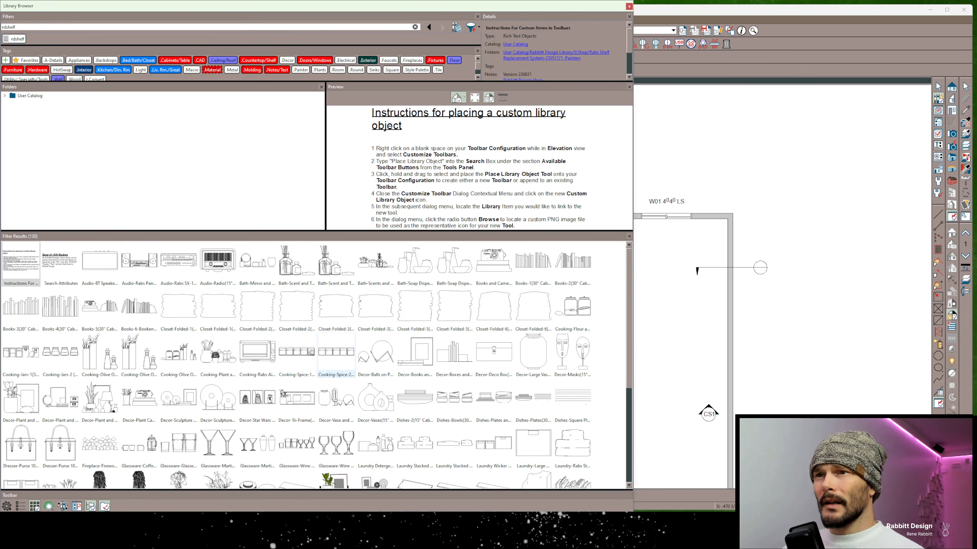
Shrink the result thumbnails so that all rdshelf items fit in view, and select every one of them
scroll(556, 293, "down", 4, "ctrl")
scroll(556, 289, "up", 1, "ctrl")
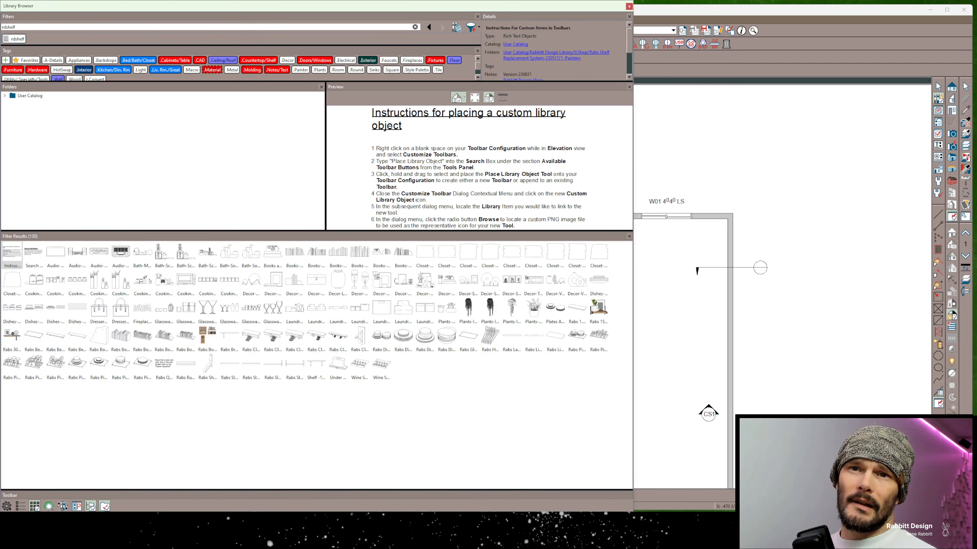
left_click_drag(12, 419, 611, 246)
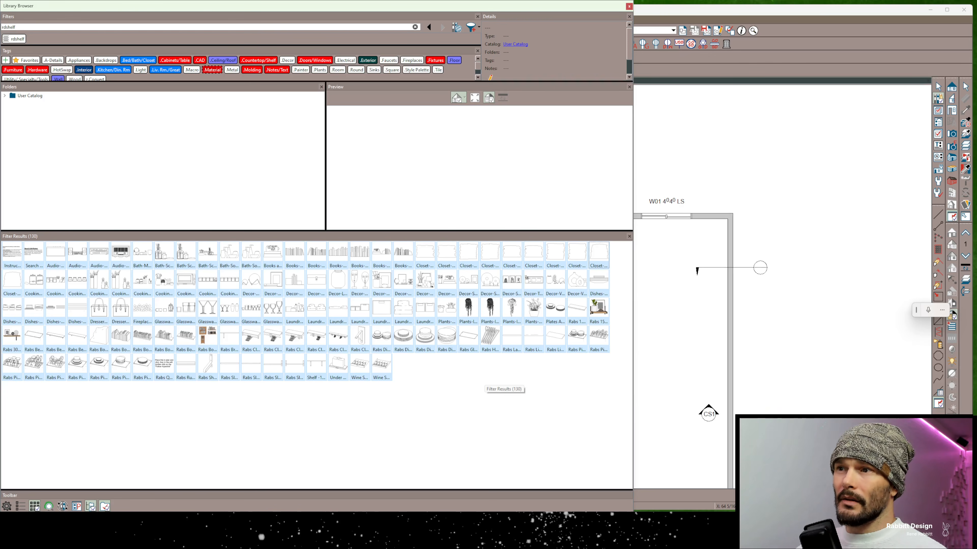
left_click_drag(573, 383, 393, 261)
left_click_drag(175, 355, 45, 270)
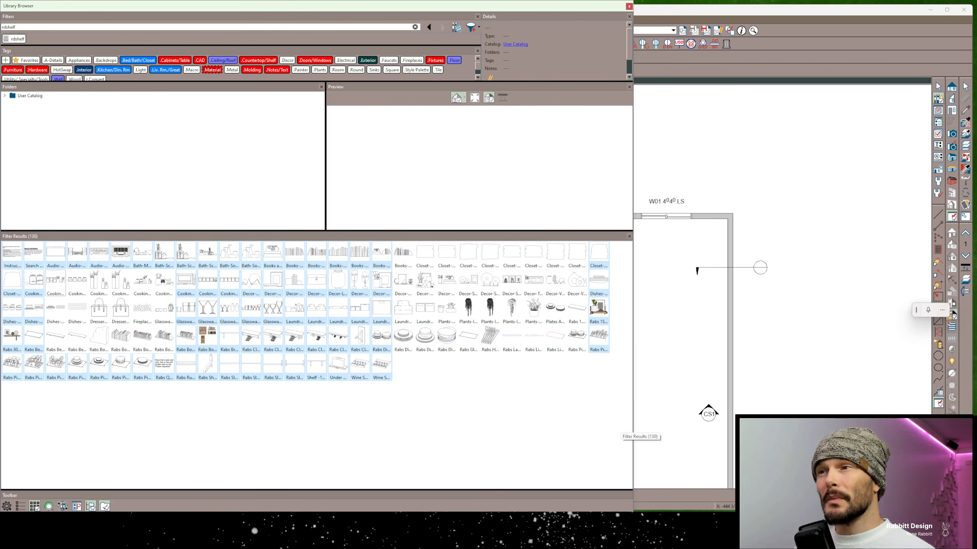
left_click_drag(619, 421, 2, 241)
Open the search attributes of all the selected rdshelf objects
right_click(143, 312)
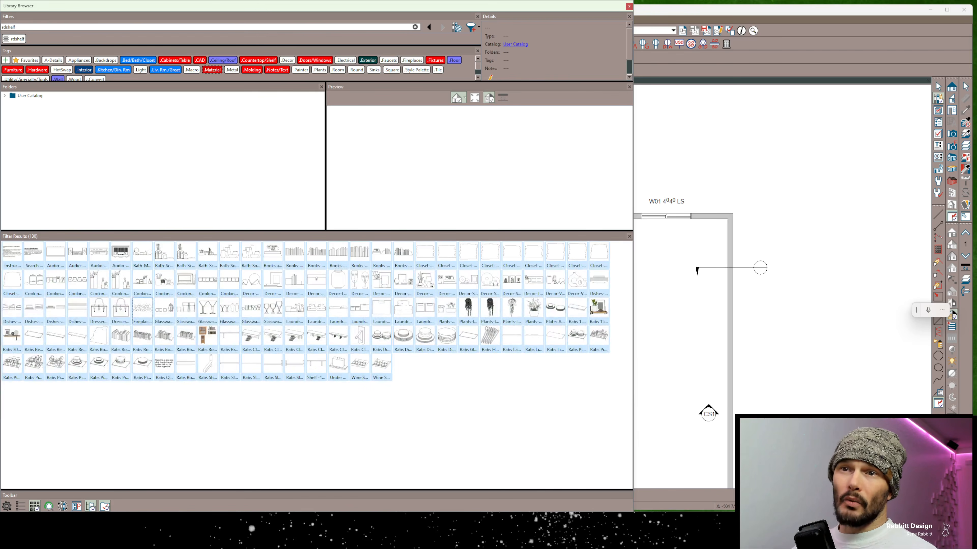
right_click(144, 312)
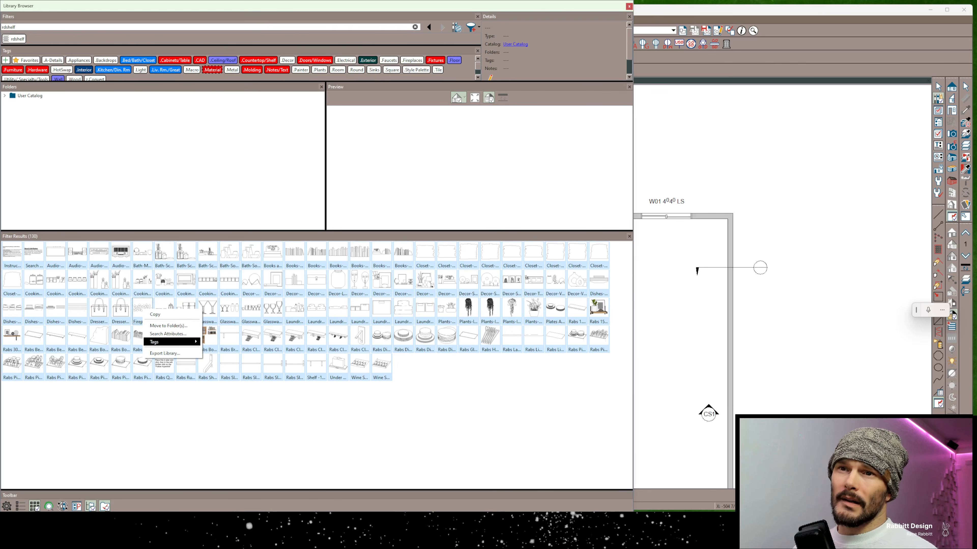
mouse_move(169, 341)
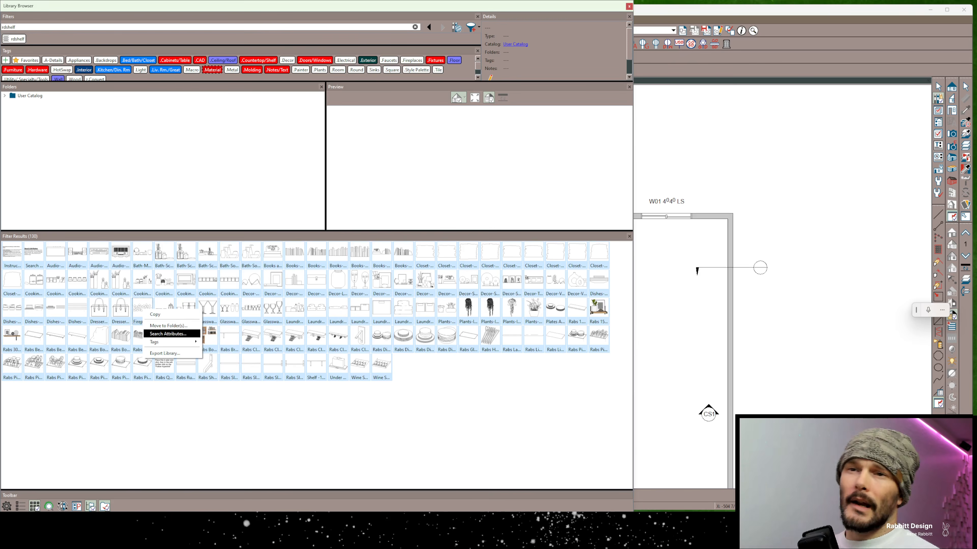
left_click(168, 334)
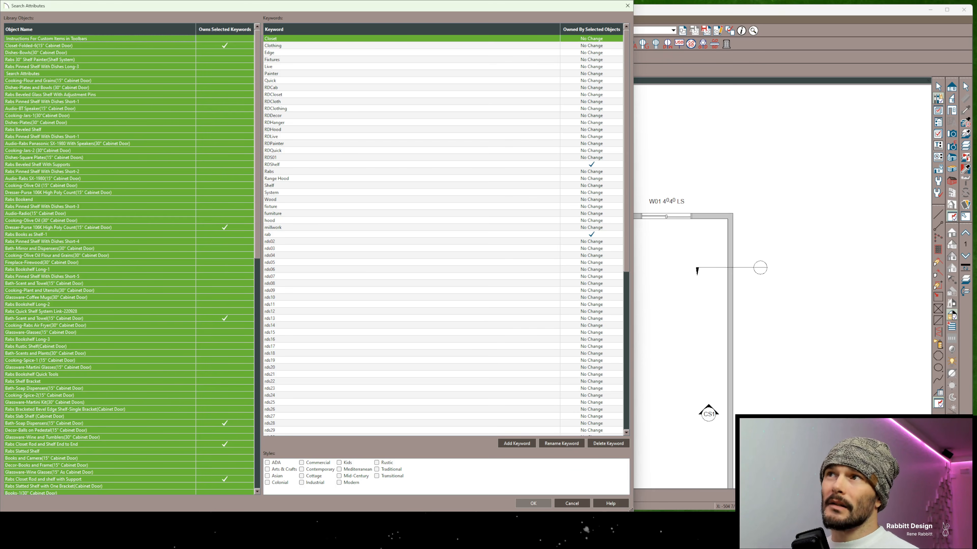
Sort the keywords alphabetically and check which objects own the rab and RDShelf keywords
left_click(274, 29)
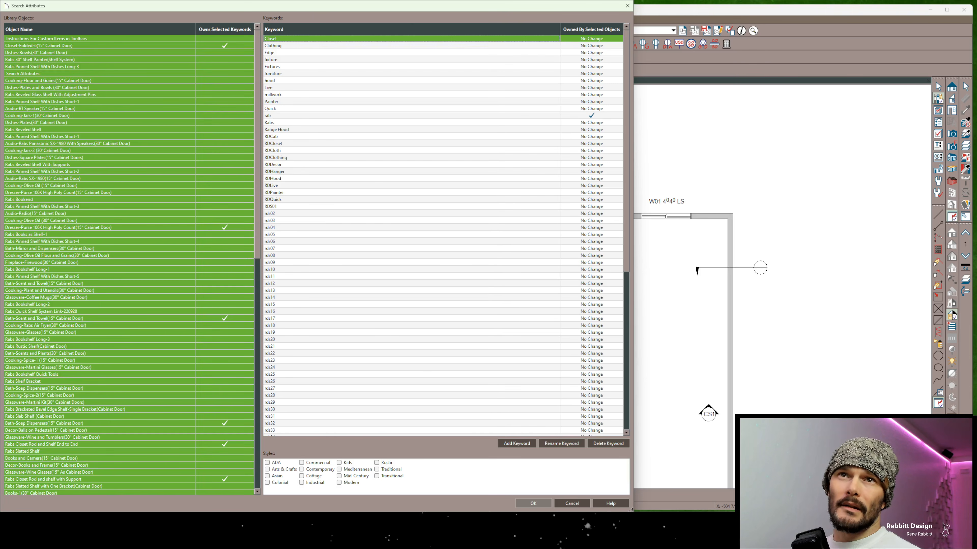
scroll(129, 262, "down", 20)
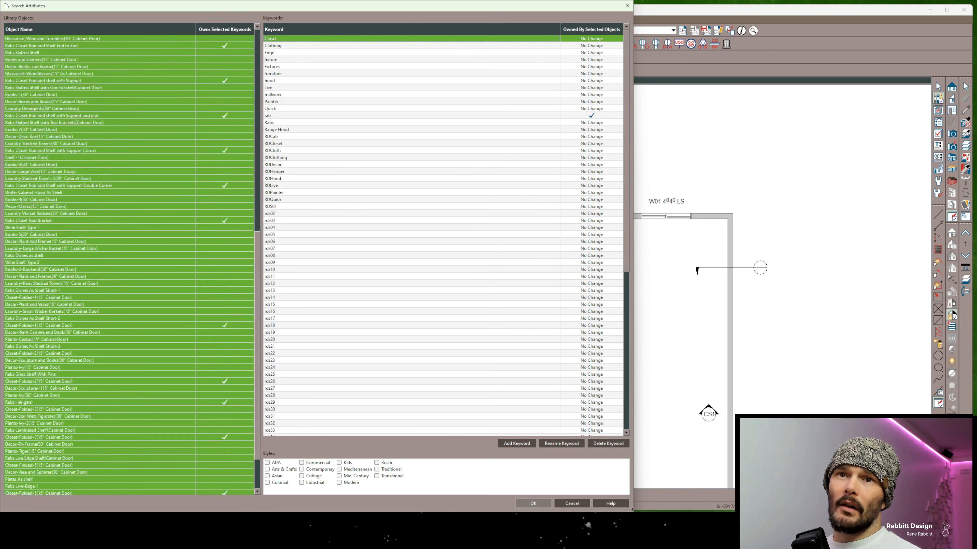
scroll(128, 262, "up", 20)
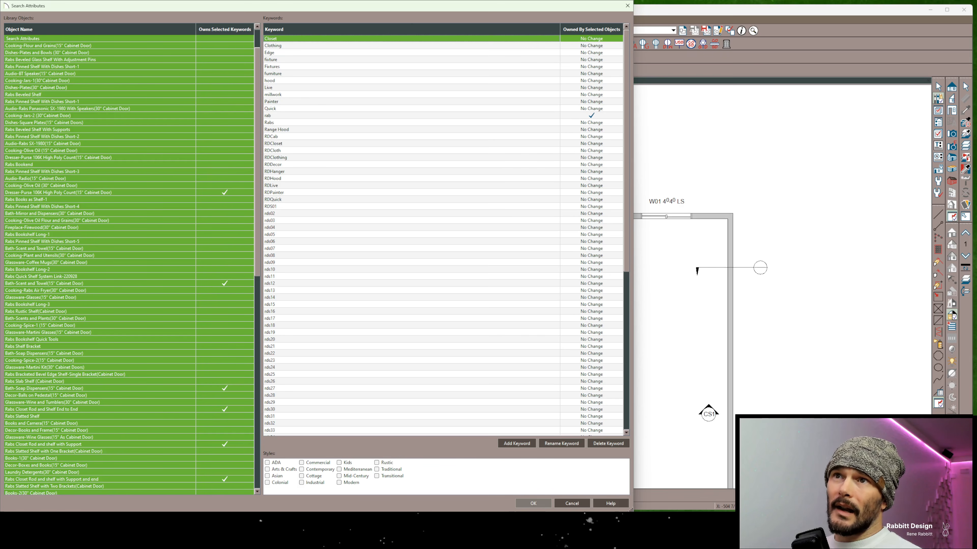
left_click(268, 116)
scroll(129, 264, "down", 20)
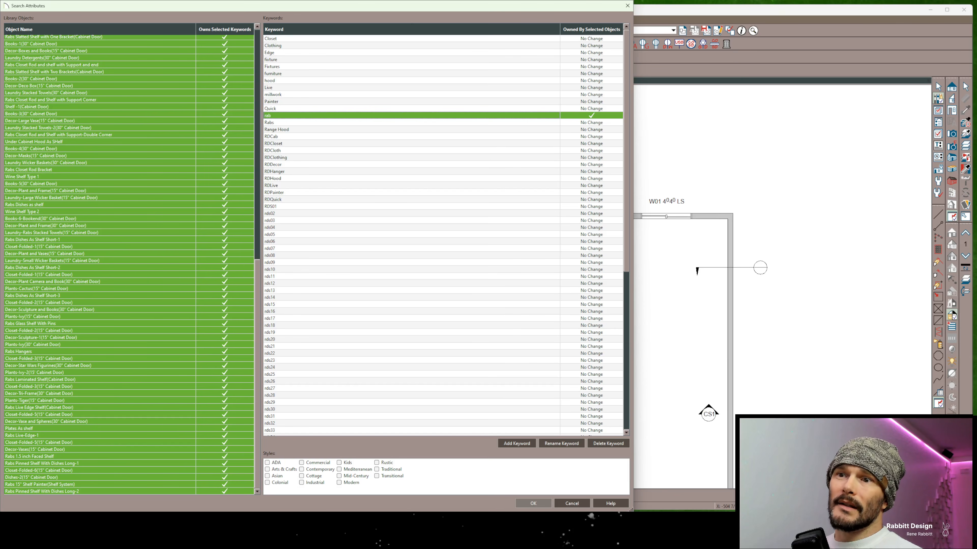
scroll(443, 234, "down", 12)
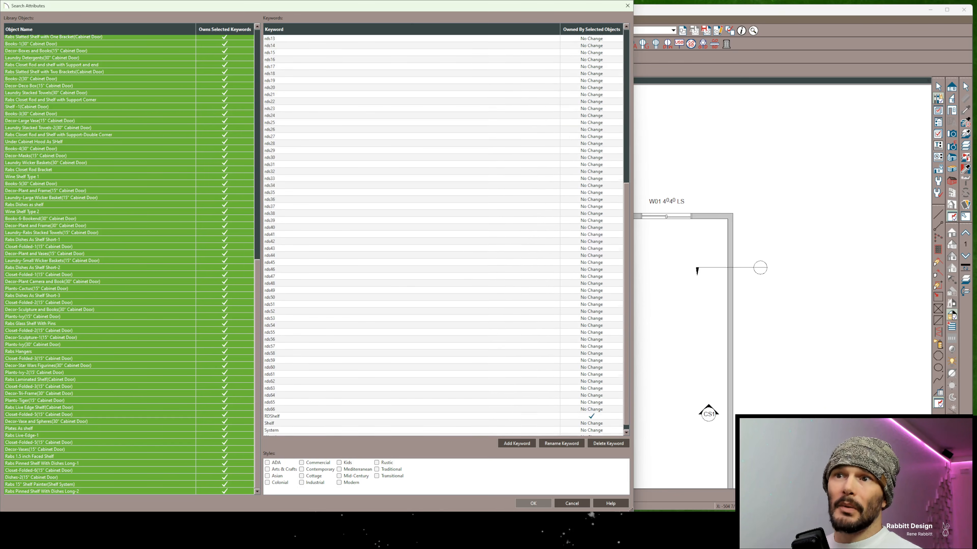
left_click(272, 412)
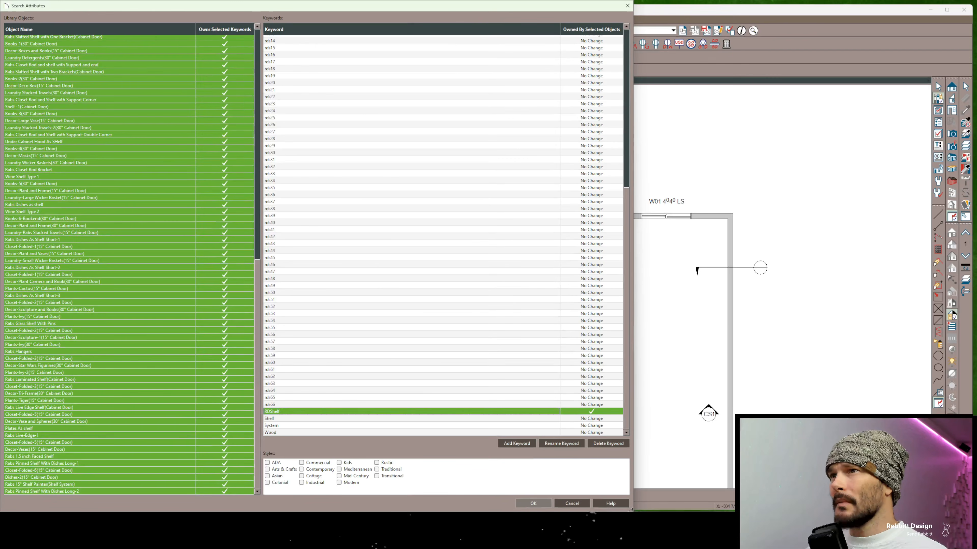
Delete the Rabs keyword from the keyword list
scroll(443, 235, "up", 6)
scroll(442, 235, "up", 6)
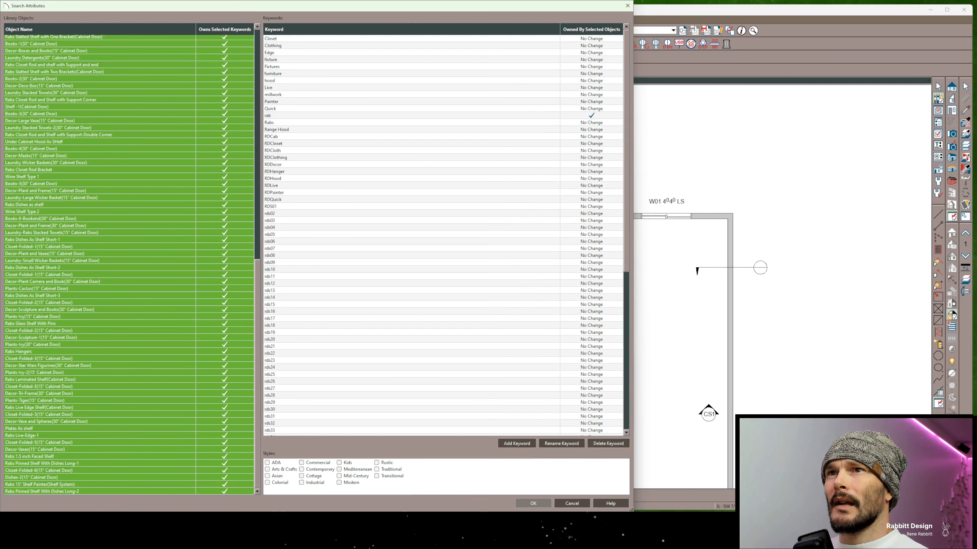
left_click(275, 122)
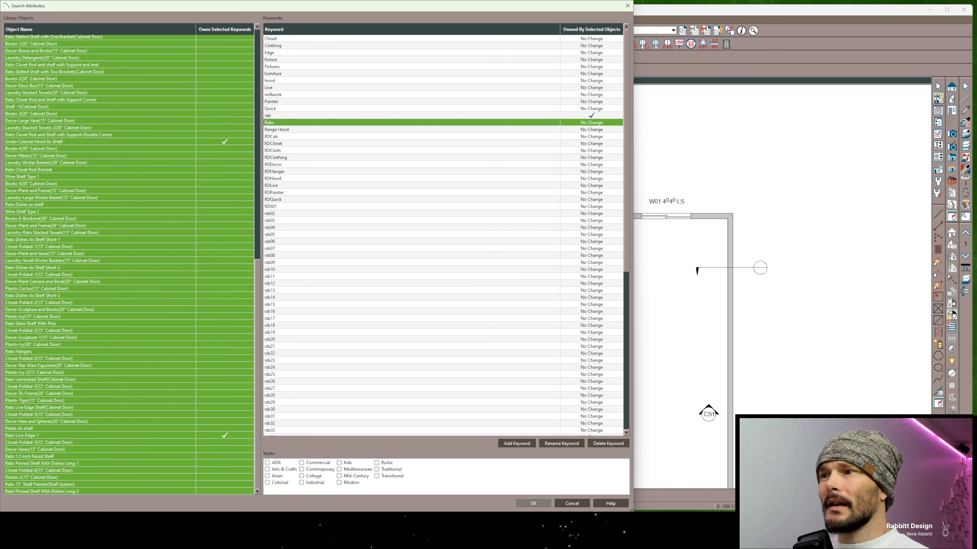
left_click(608, 444)
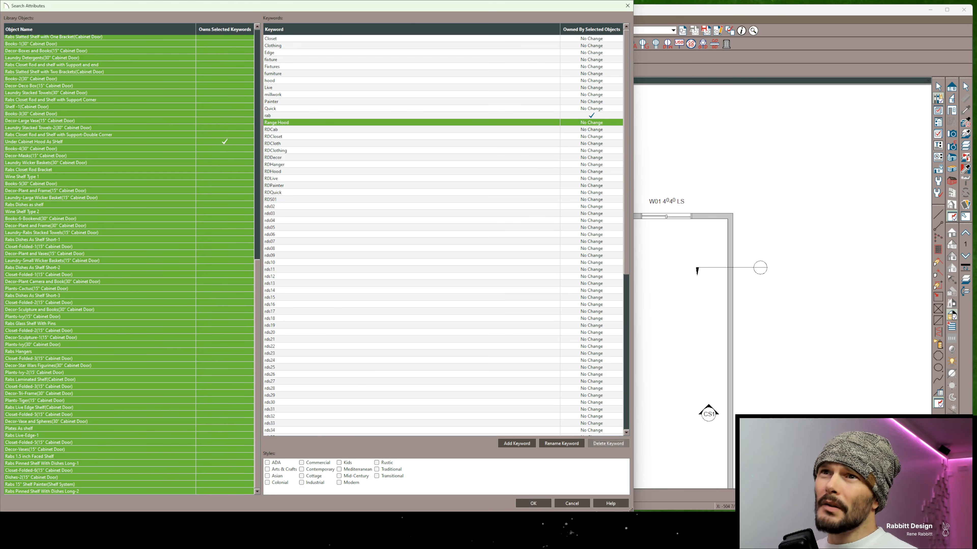
Check which objects own the RDShelf keyword, and assign the Shelf keyword to all the selected objects
scroll(443, 235, "down", 12)
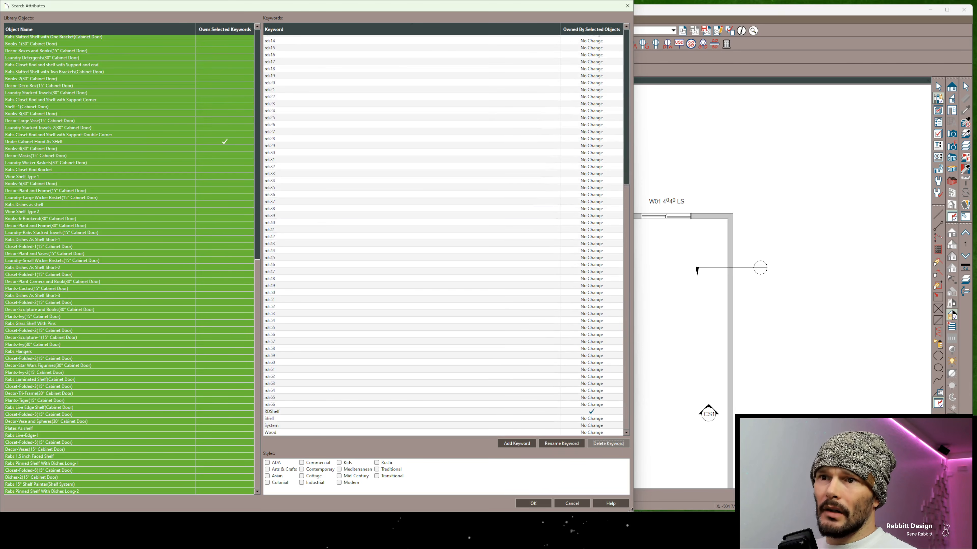
left_click(272, 411)
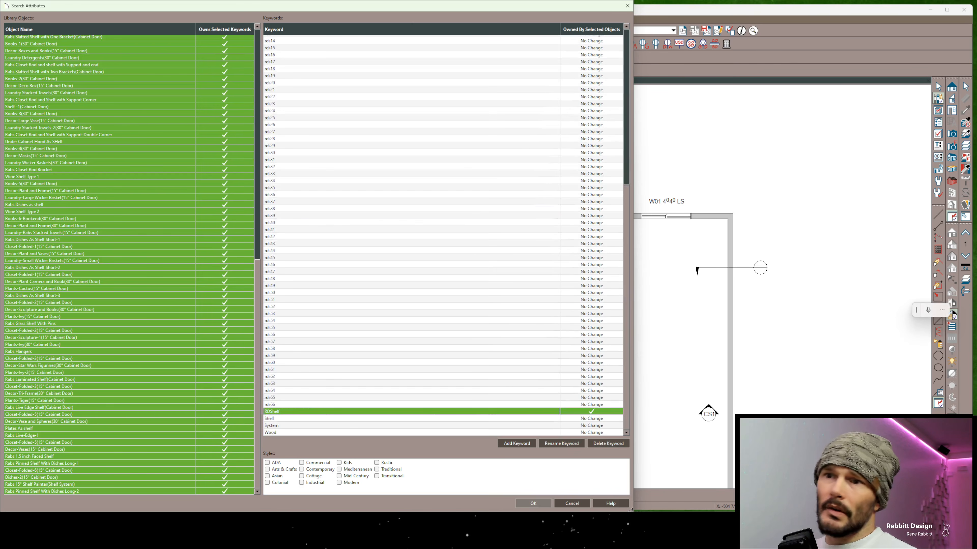
left_click(272, 418)
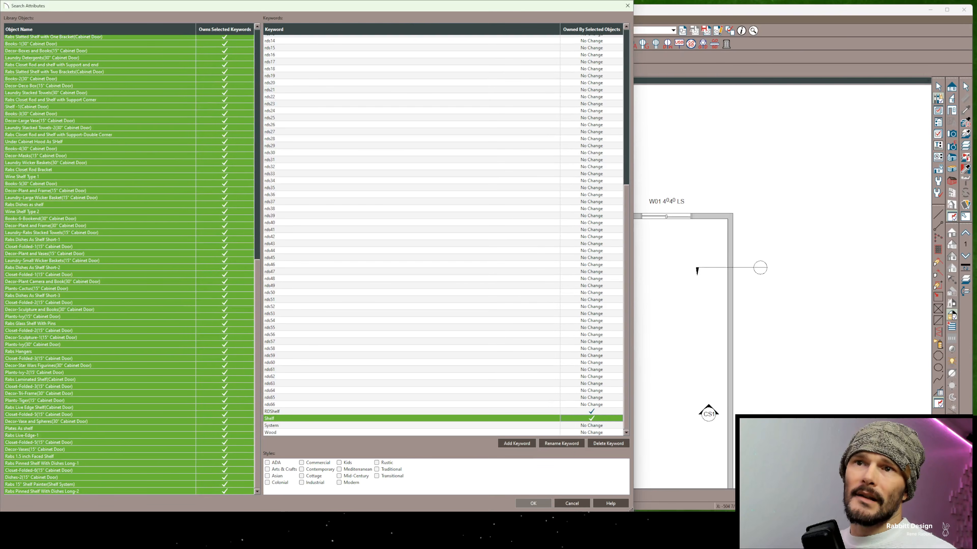
Review the list of selected library objects and apply the changes to their search attributes
scroll(129, 266, "up", 20)
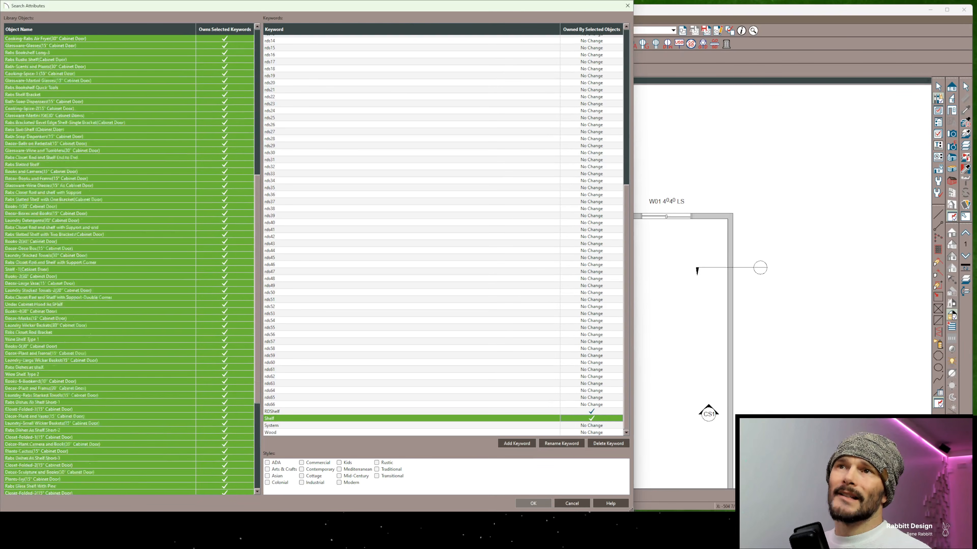
scroll(129, 266, "down", 20)
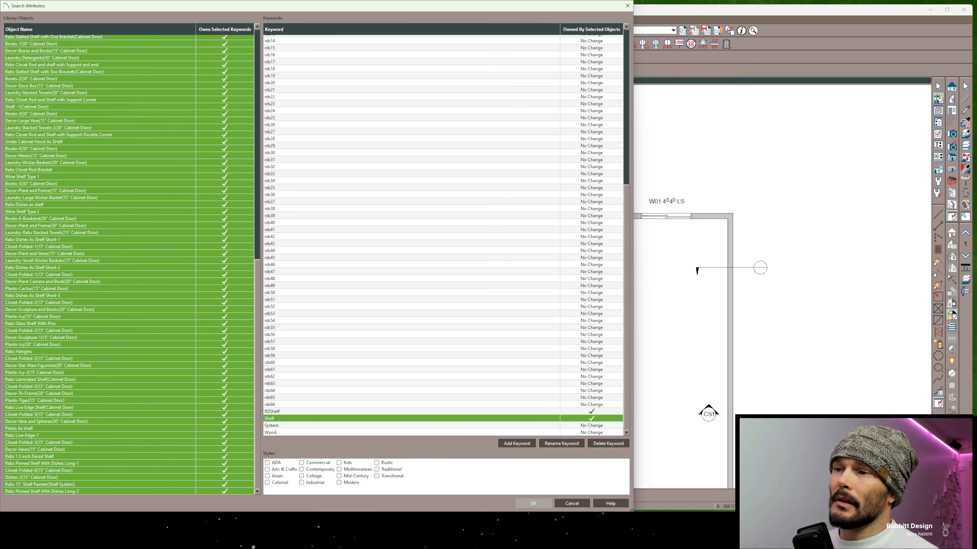
left_click(533, 503)
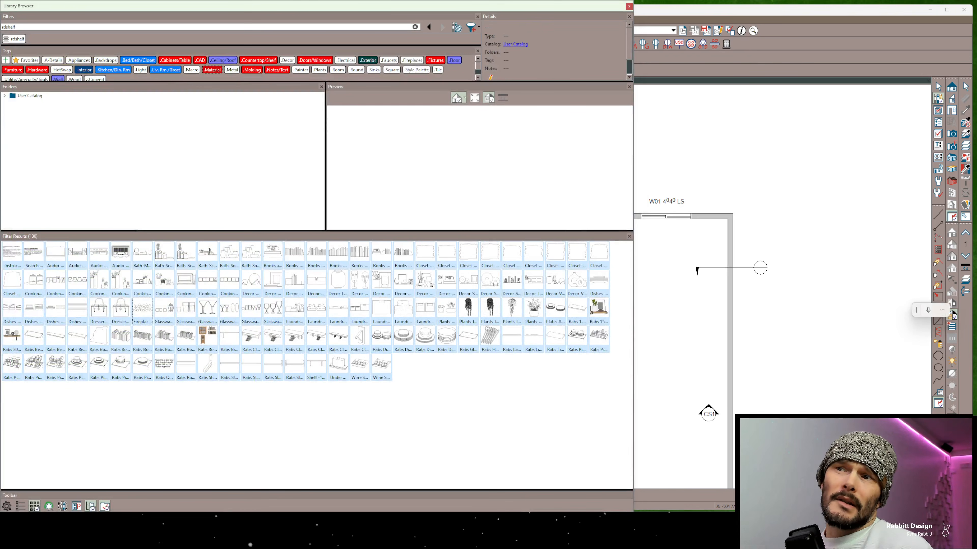
Look through the tags available for all the selected objects and open the library tag manager, leaving it without changes
right_click(387, 336)
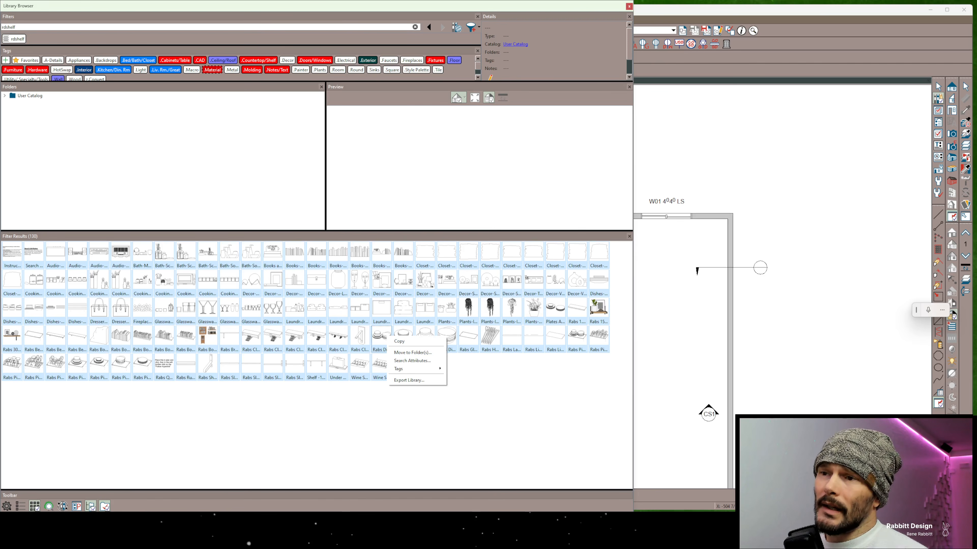
mouse_move(412, 368)
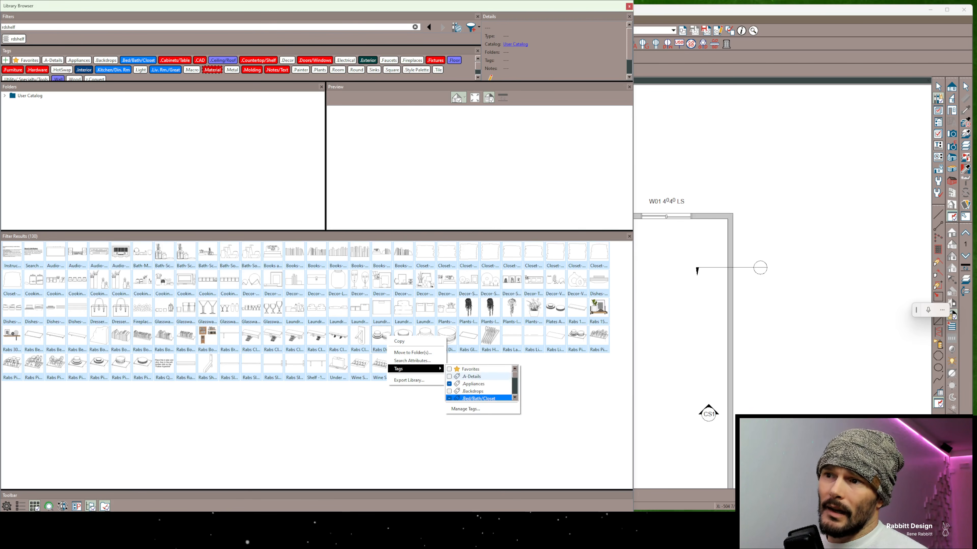
scroll(479, 383, "down", 4)
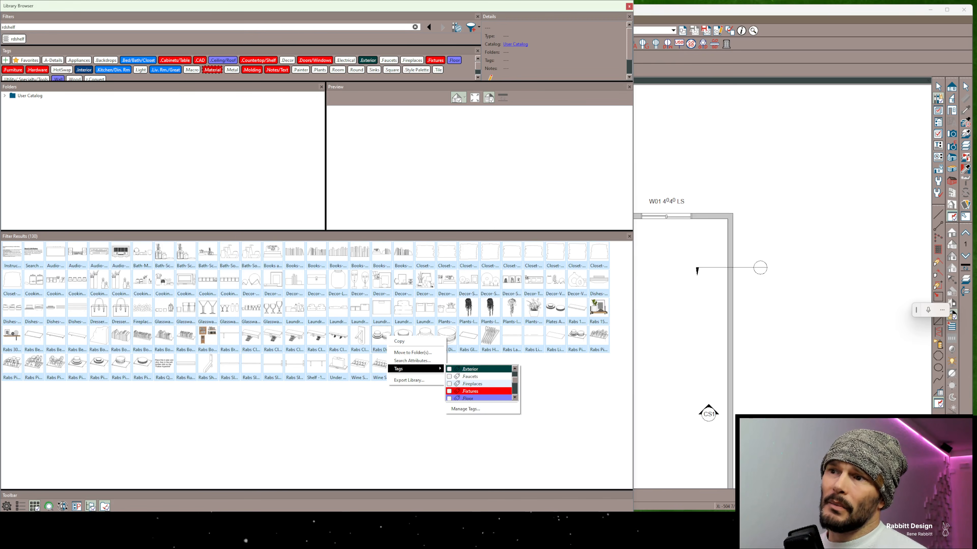
scroll(479, 384, "down", 4)
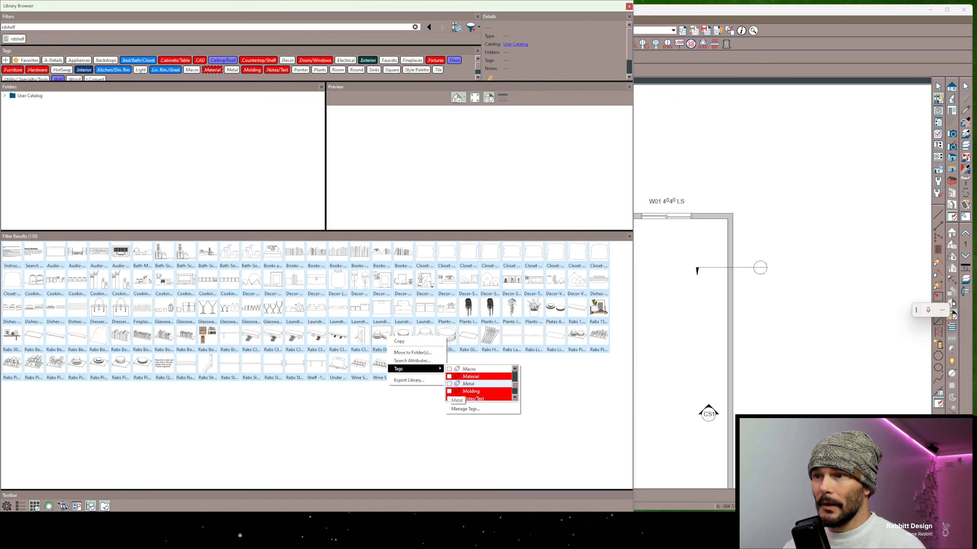
left_click(465, 409)
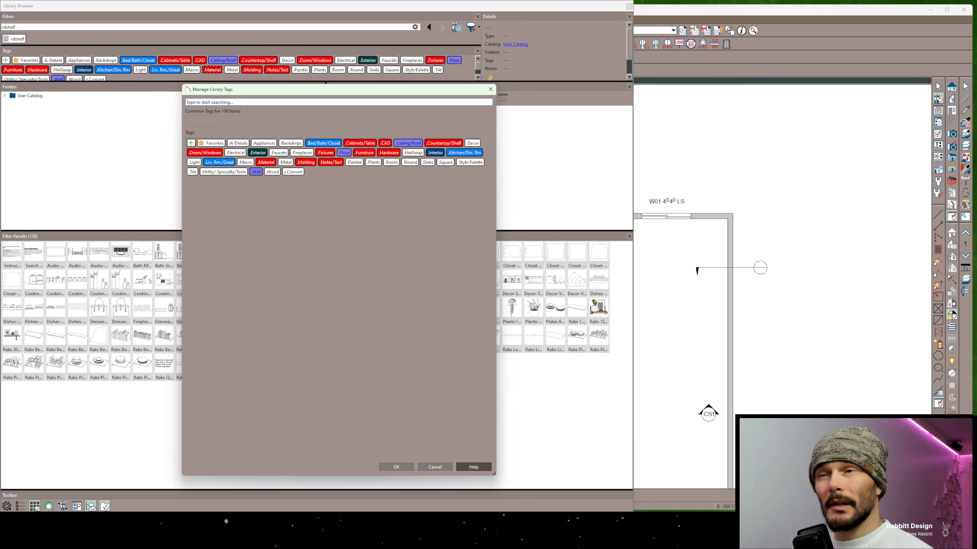
left_click(435, 467)
scroll(553, 50, "down", 2)
scroll(492, 54, "up", 2)
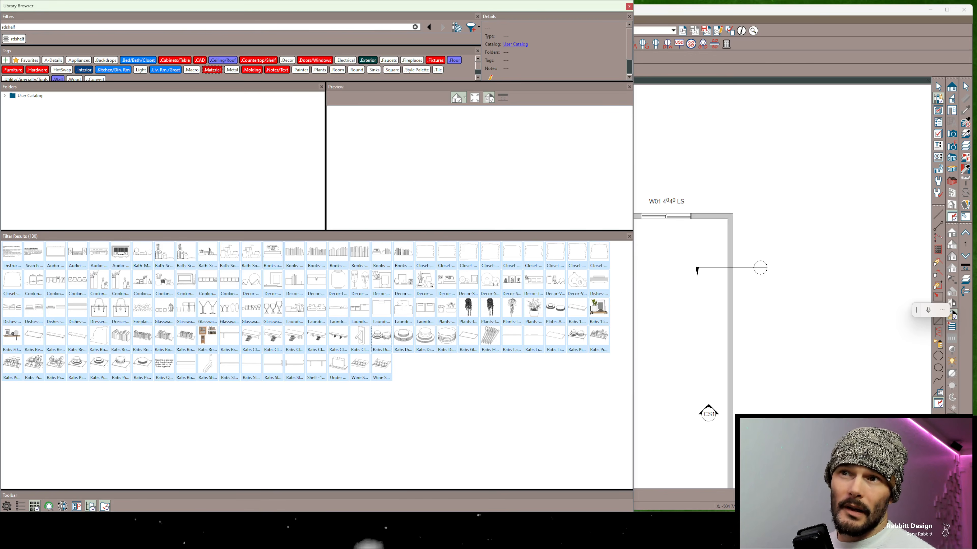
Preview the Books and Camera(15" Cabinet Door) item and browse its containing folder, 3. Single Width Shelf Items(15" Cab)
left_click(272, 254)
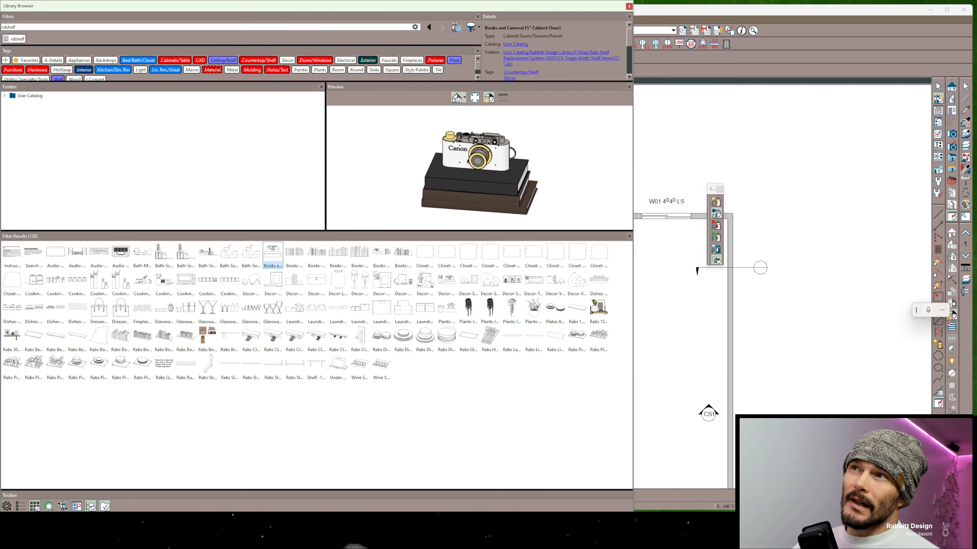
left_click(556, 58)
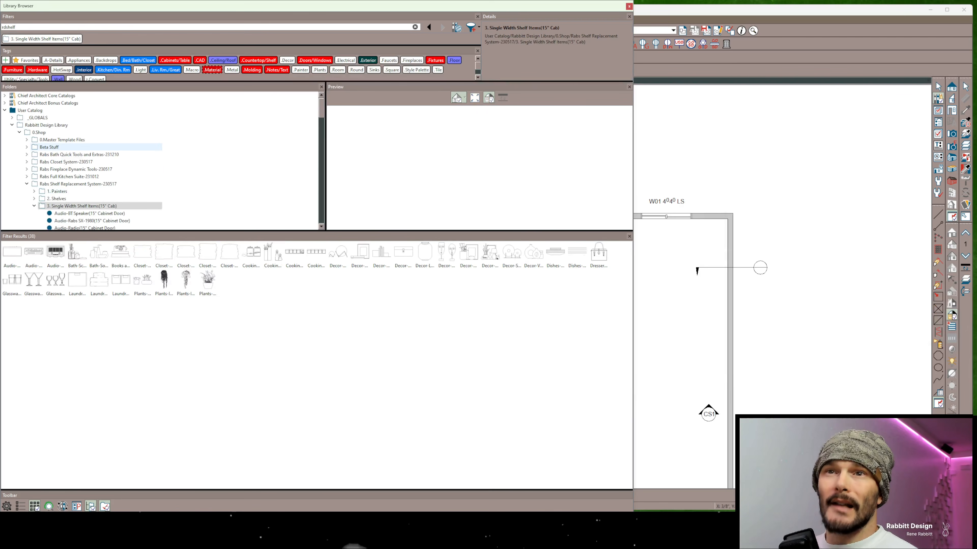
scroll(101, 147, "down", 3)
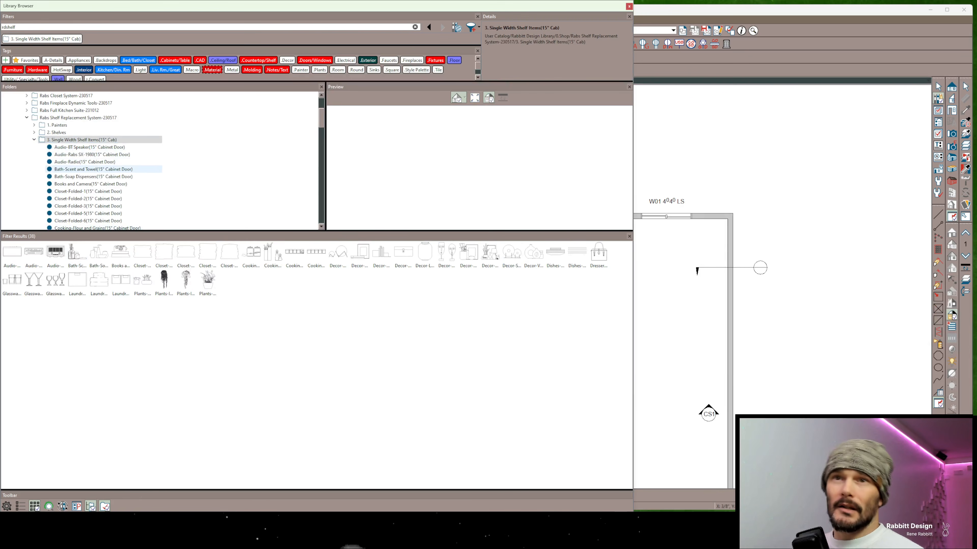
scroll(104, 169, "down", 4)
scroll(104, 163, "up", 4)
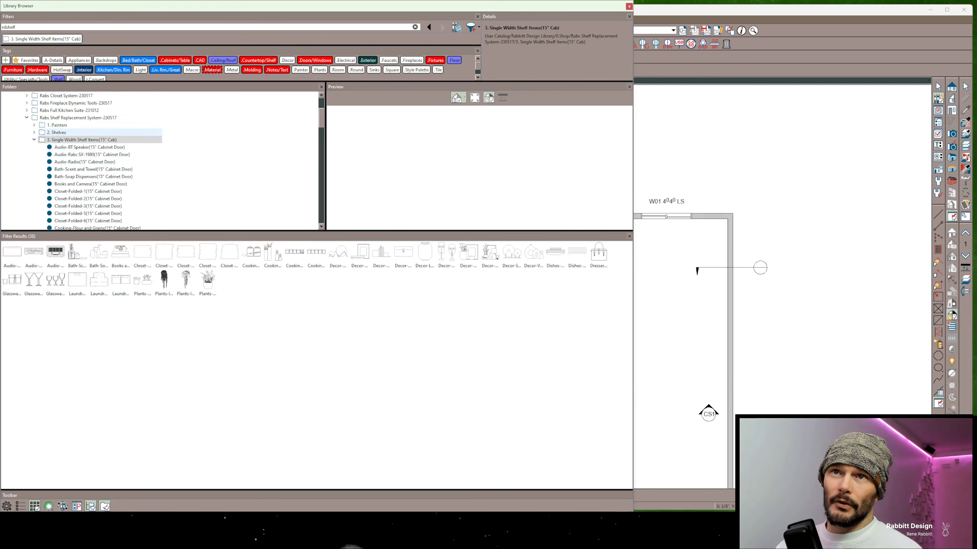
Search the library for closet and limit the results to the 3. Single Width Shelf Items(15" Cab) folder
double_click(11, 27)
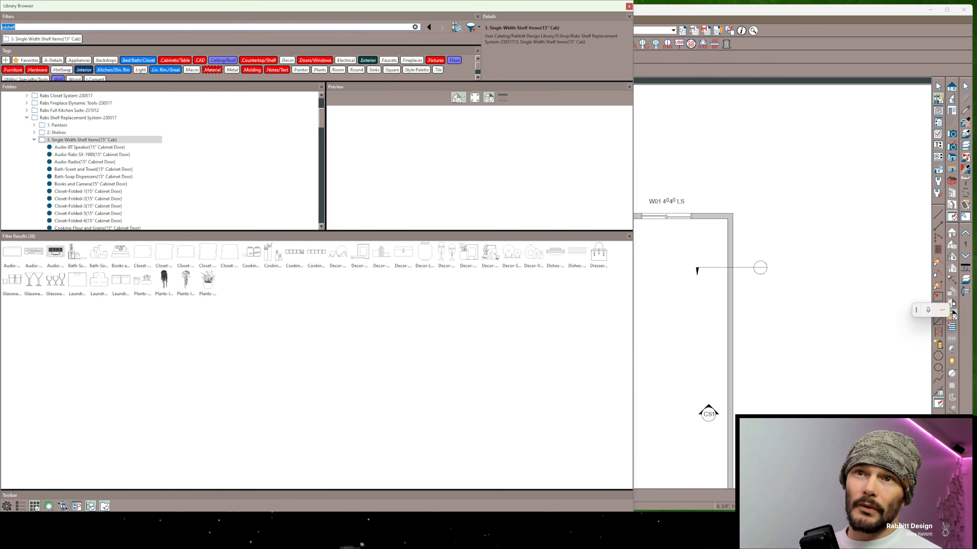
type("closet")
key("Return")
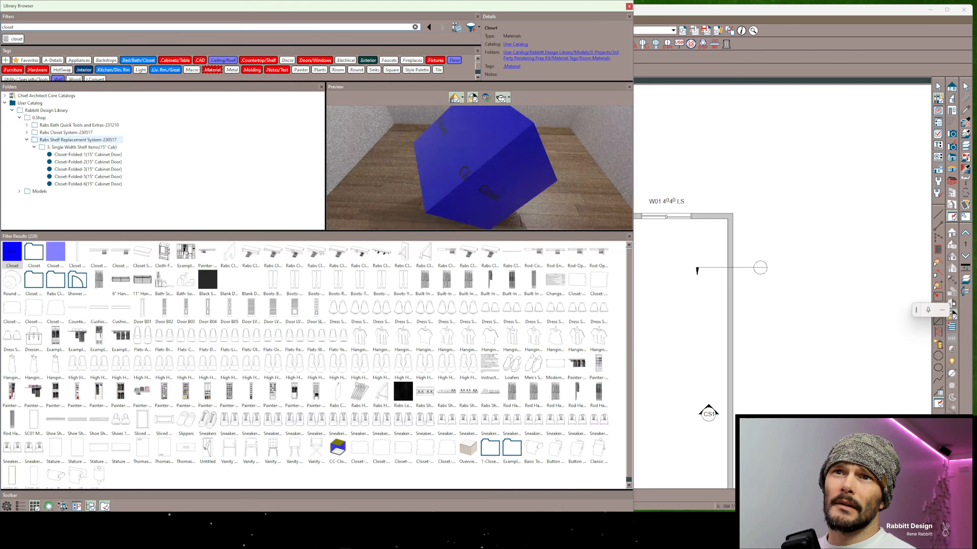
left_click(81, 147)
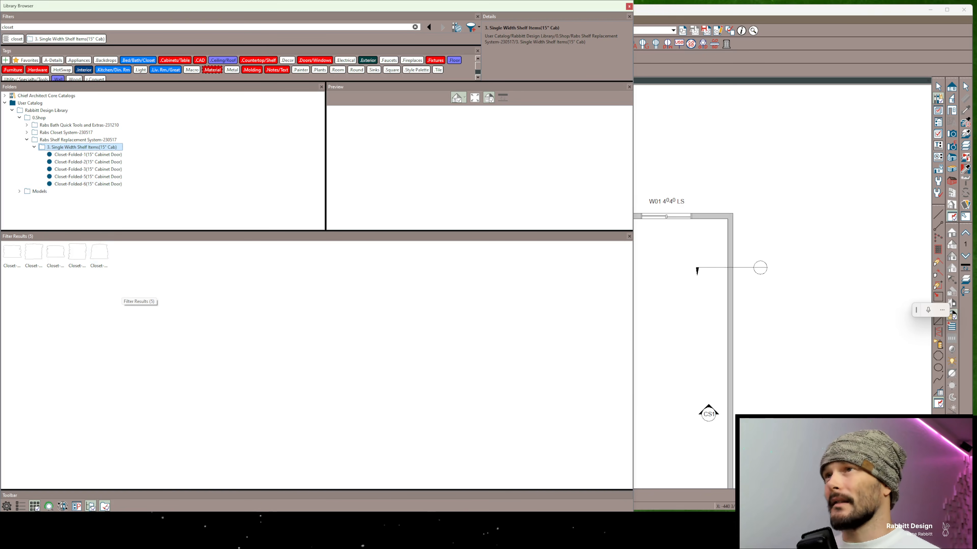
Select all the Closet-Folded items, from Closet-Folded-1 to Closet-Folded-6, in the Single Width Shelf Items folder
left_click(88, 154)
scroll(553, 50, "down", 3)
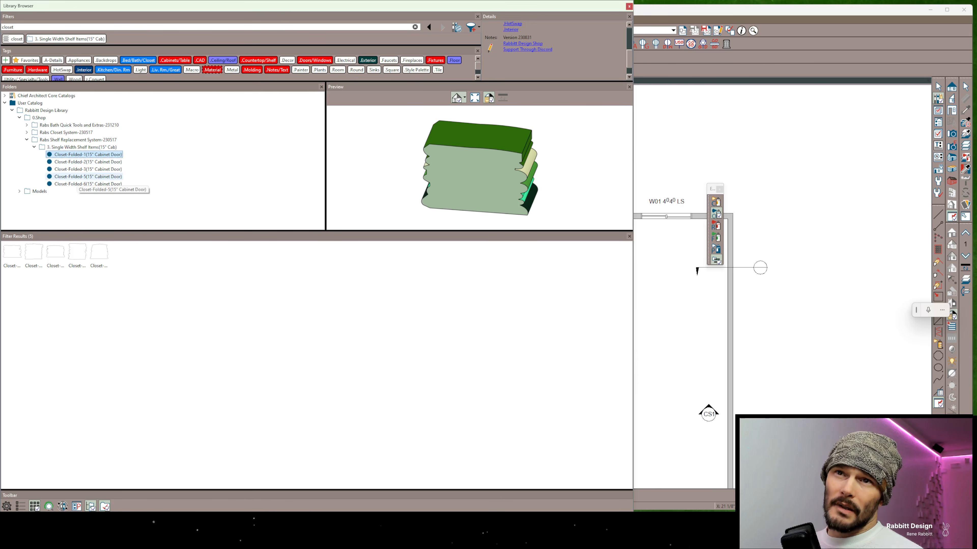
left_click(88, 184, "shift")
scroll(553, 50, "down", 4)
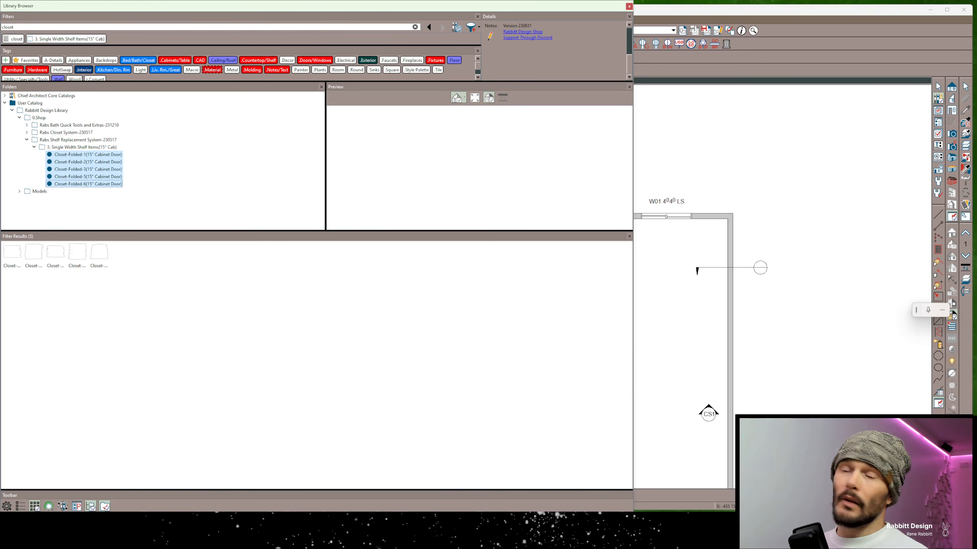
Add the line "add in some text" at the end of the notes shared by the selected closet items
left_click(512, 46)
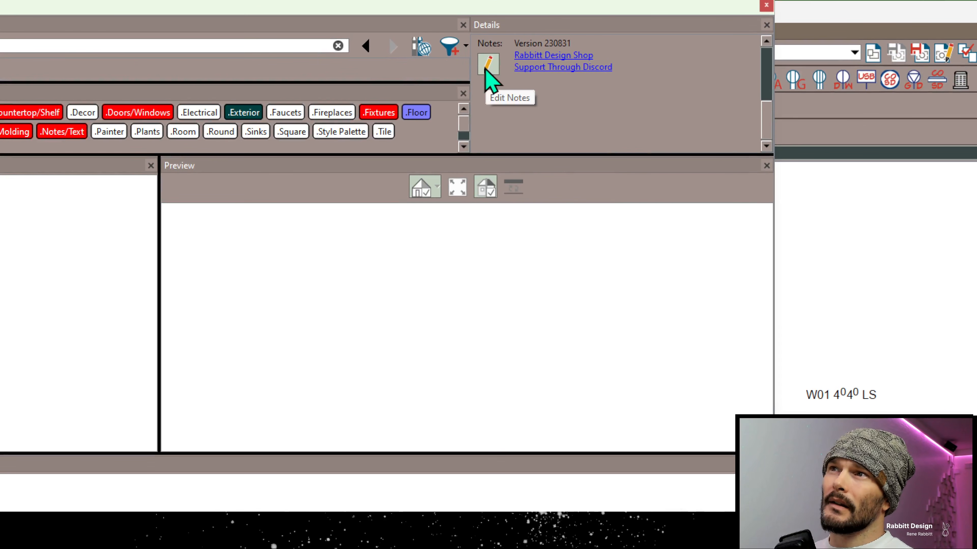
left_click(486, 65)
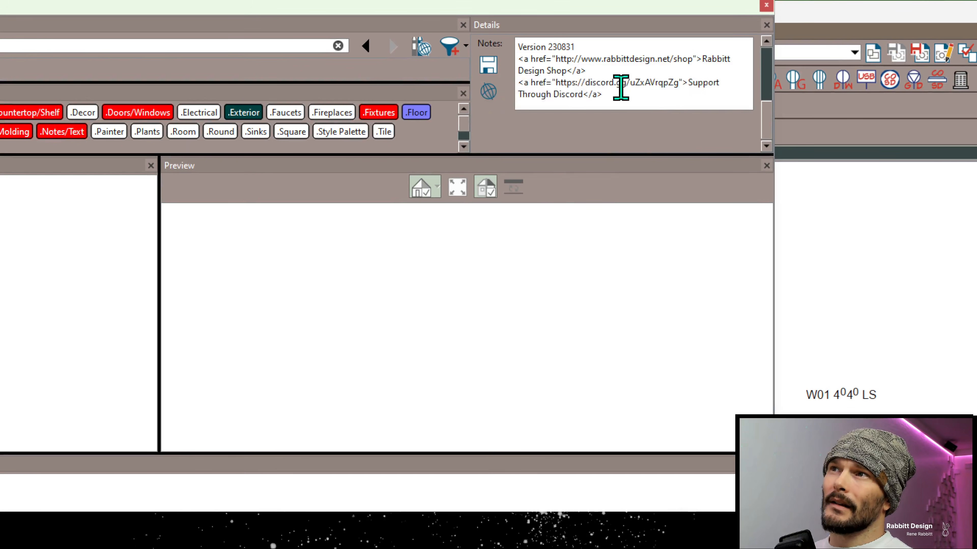
left_click(642, 101)
key("Return")
type("add i")
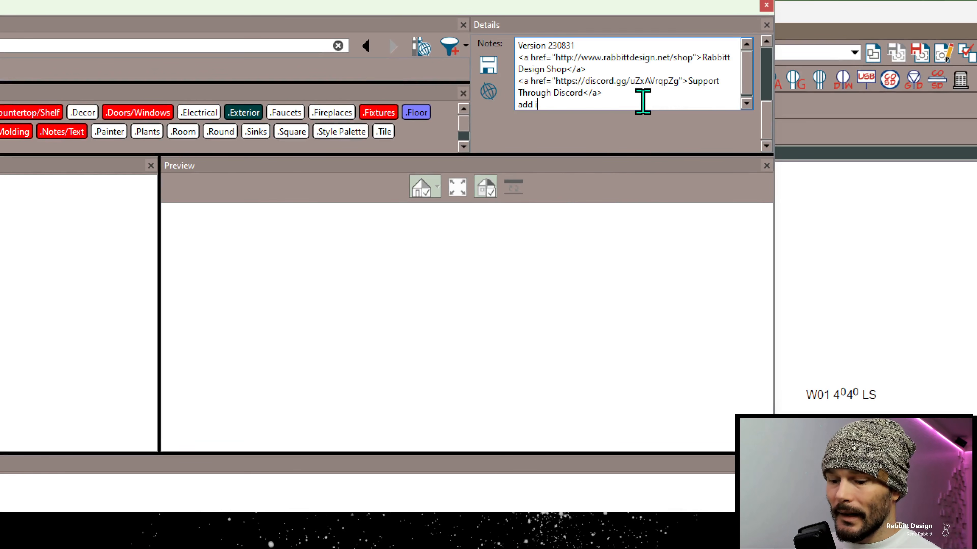
type("n some text")
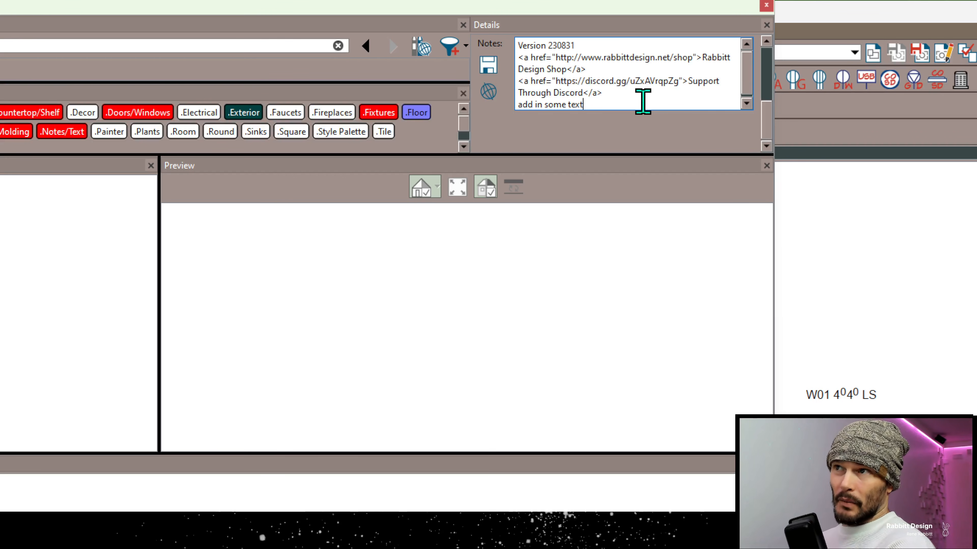
Replace the last line of the notes with a hyperlink reading gfdgdfg to the address gdfrgdfg, and save the notes
left_click_drag(617, 102, 493, 101)
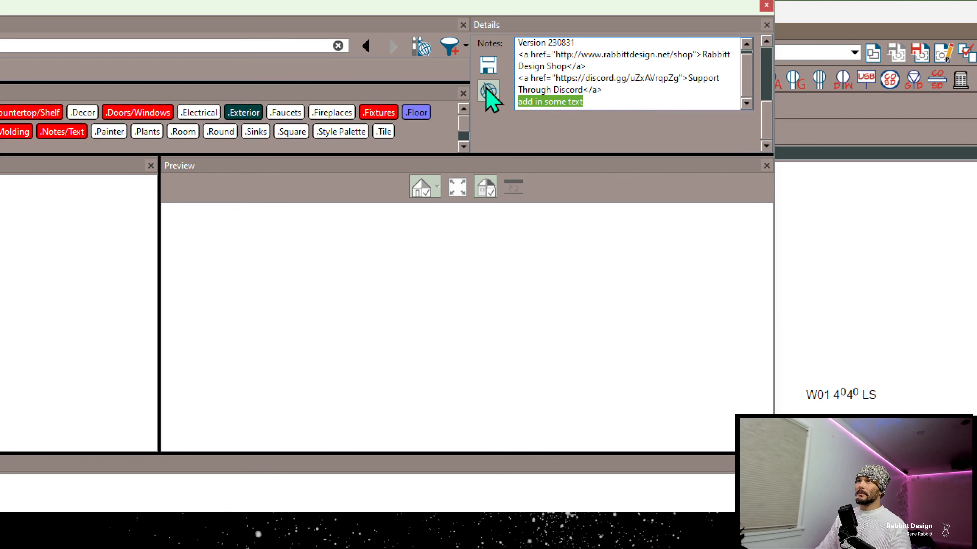
left_click(488, 91)
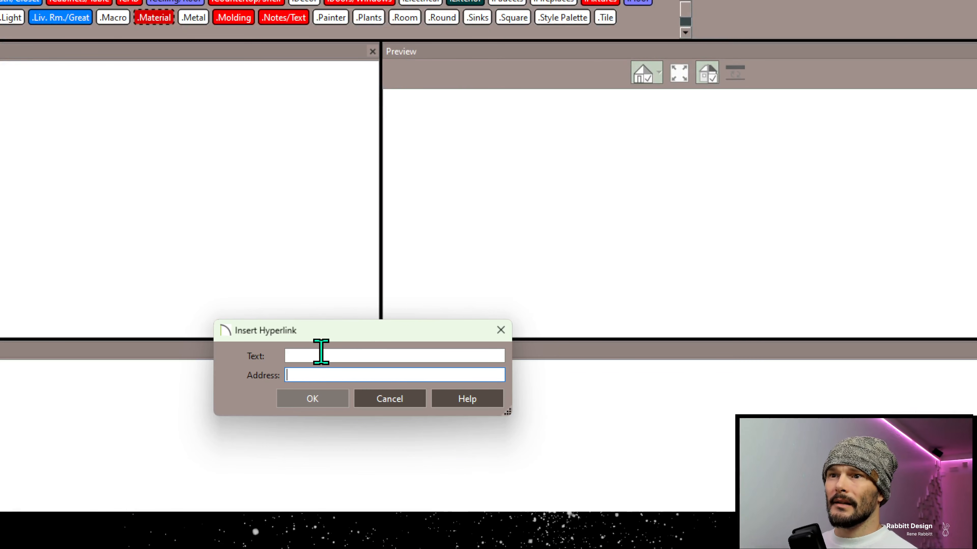
left_click(321, 352)
type("gfdgdfg")
left_click(314, 375)
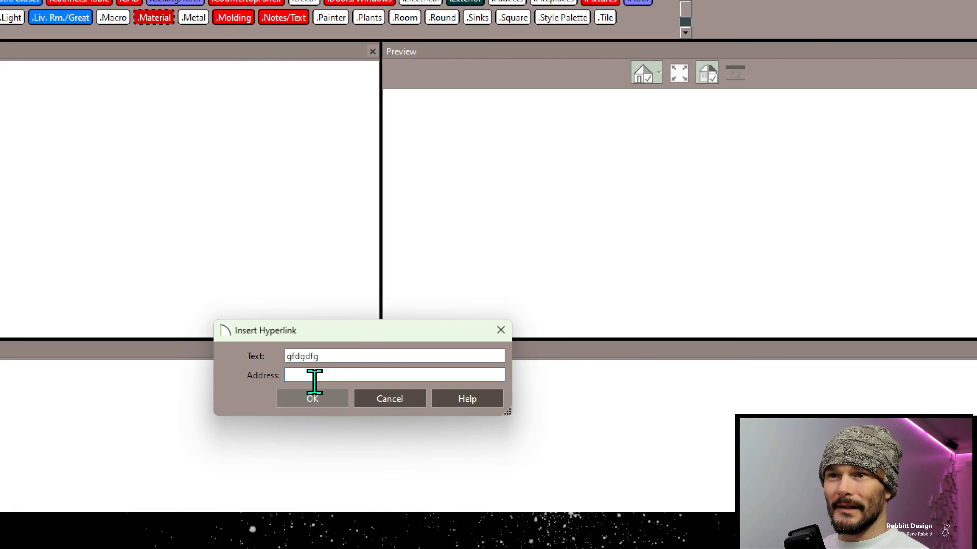
type("gdfgdfg")
left_click(319, 402)
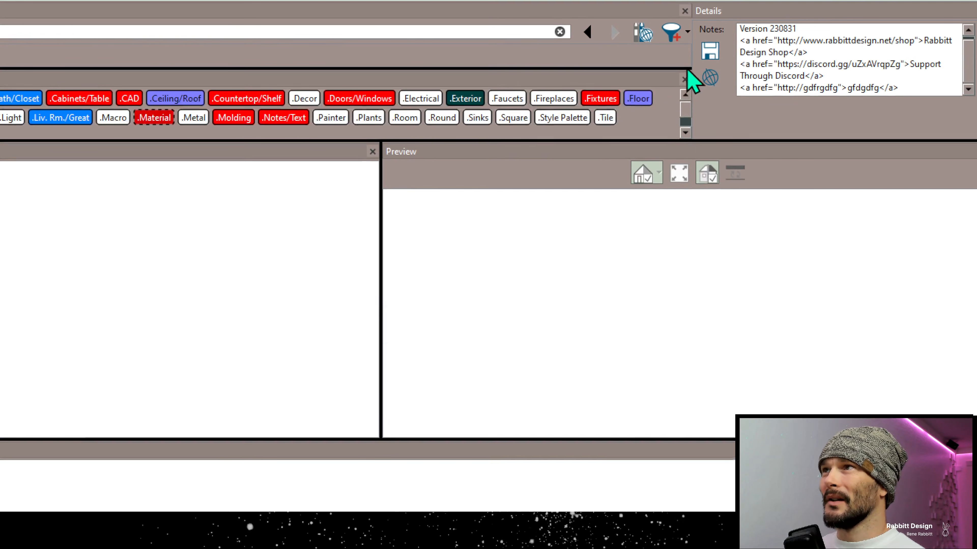
left_click(711, 63)
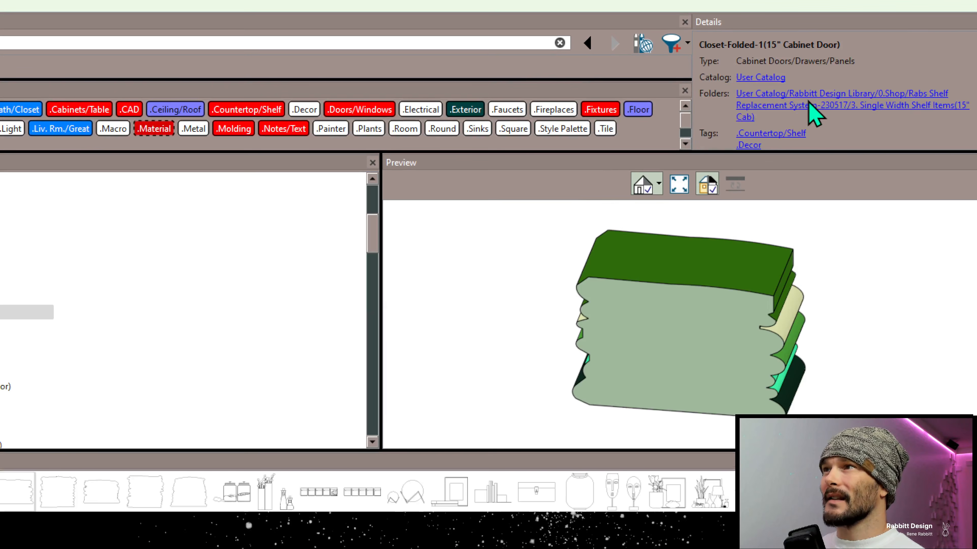
Delete the gfdgdfg hyperlink from the notes of Closet-Folded-1(15" Cabinet Door) and save them
scroll(814, 113, "down", 3)
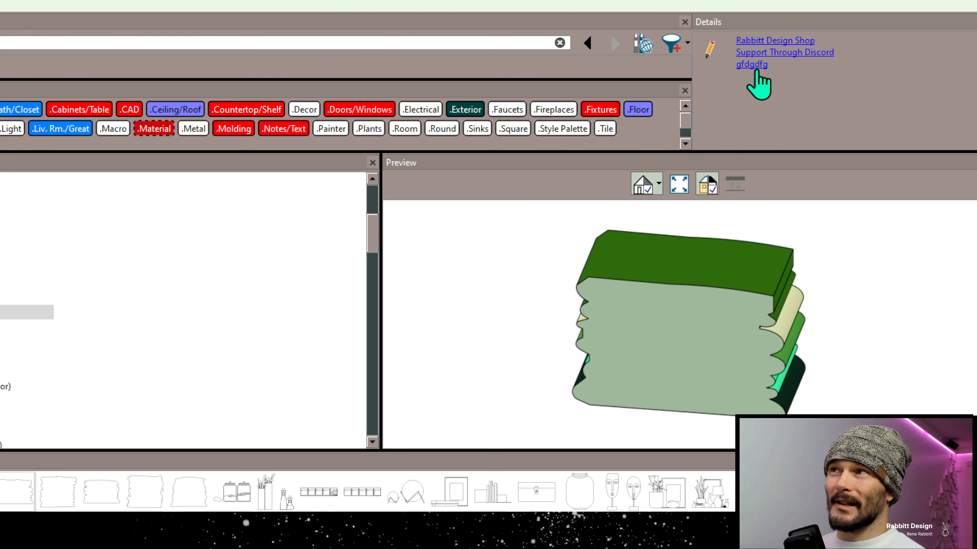
left_click(709, 50)
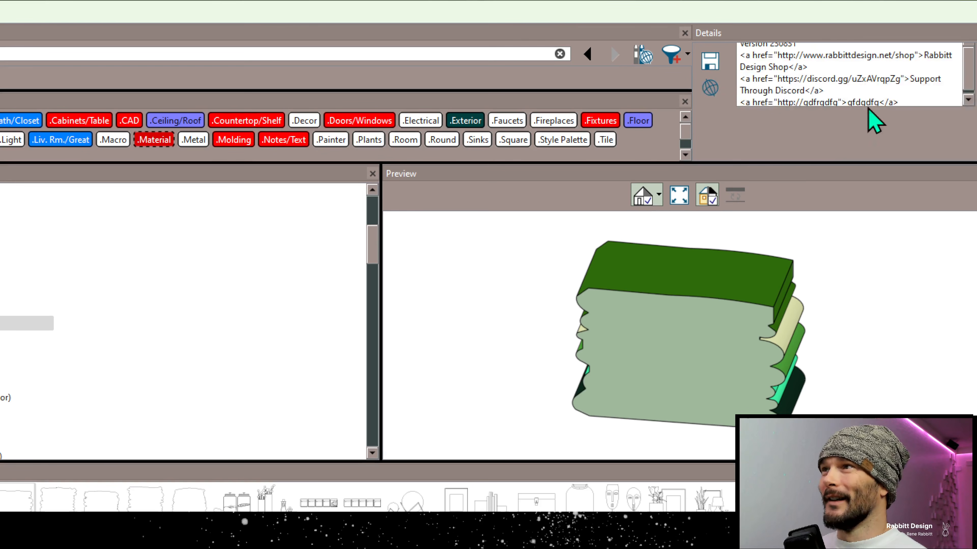
left_click_drag(918, 92, 729, 99)
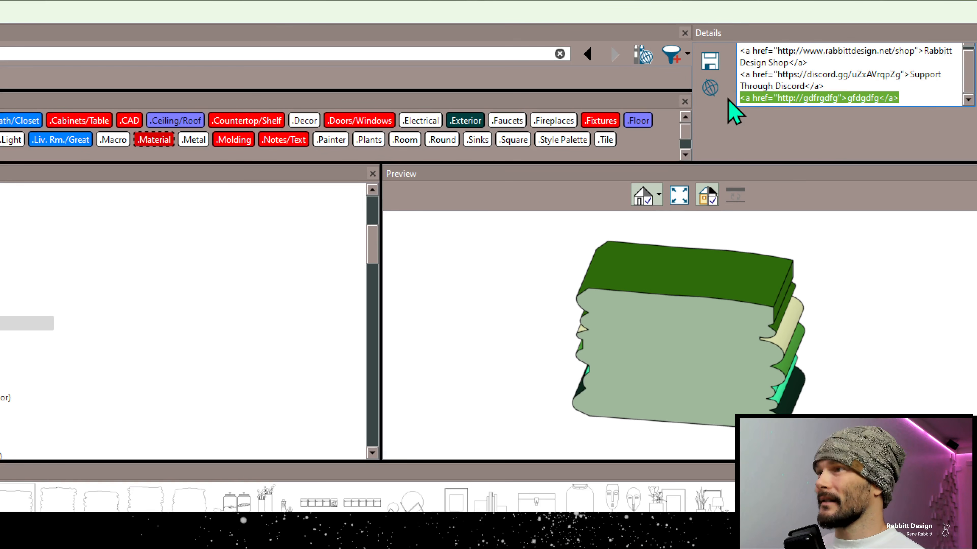
key("Delete")
left_click(718, 62)
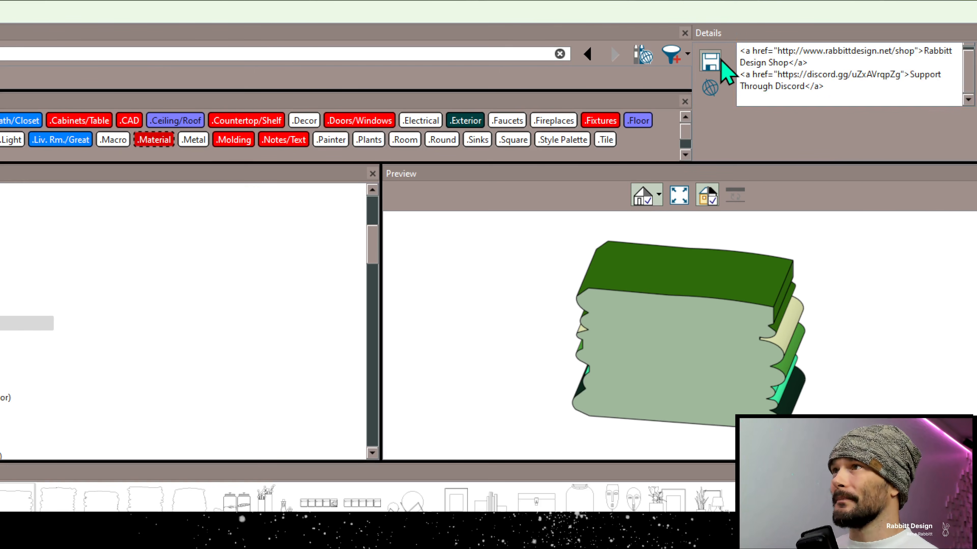
Follow the Rabbitt Design Shop link in the item's notes to view the shop website in the browser
scroll(769, 108, "down", 3)
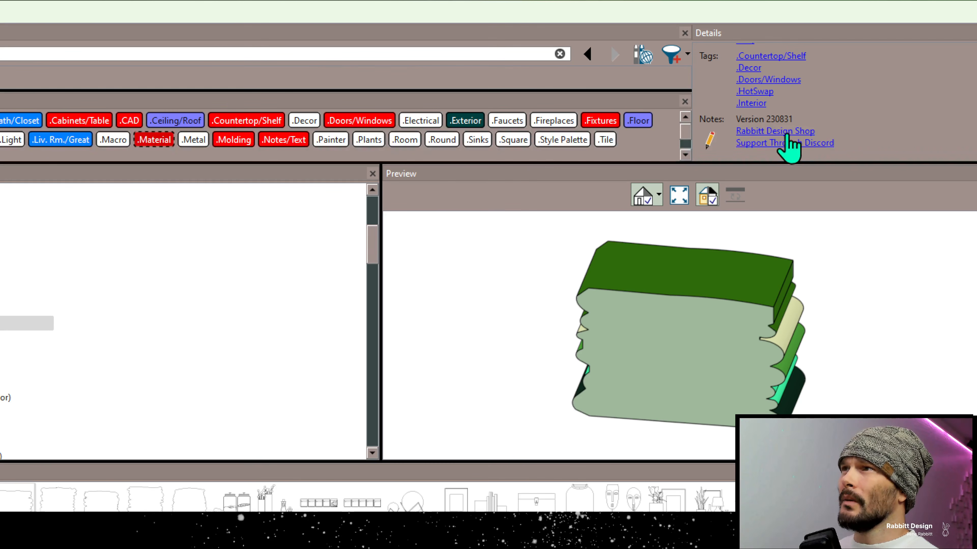
left_click(773, 131)
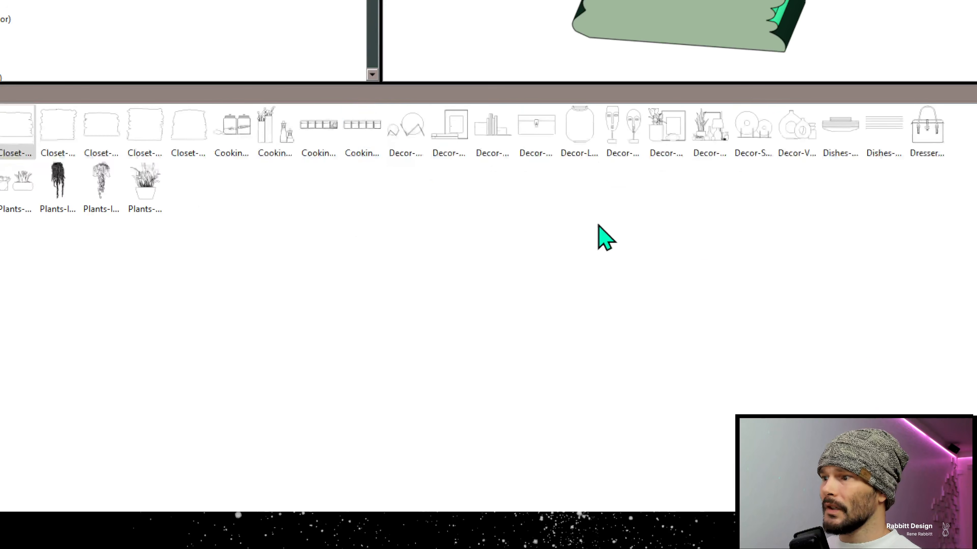
left_click(625, 221)
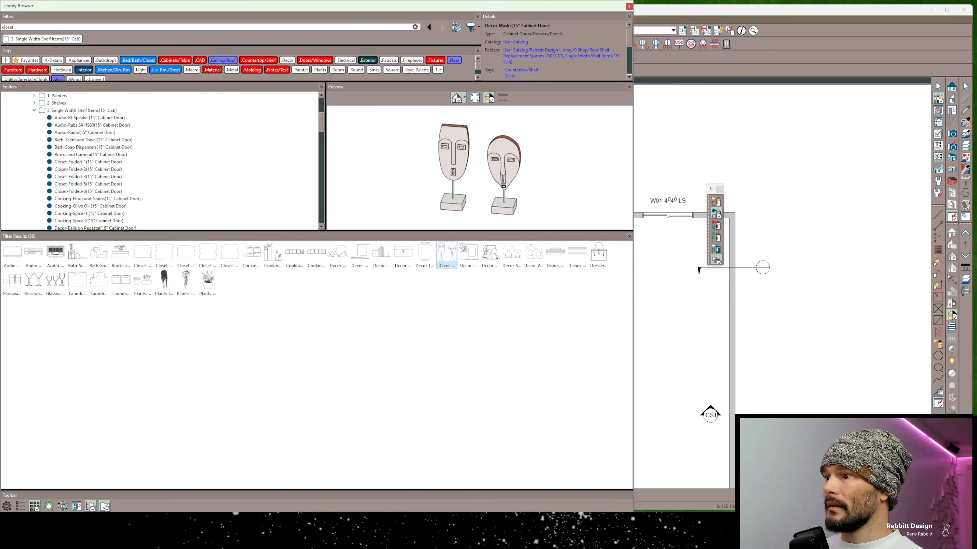
left_click_drag(975, 271, 584, 272, "shift")
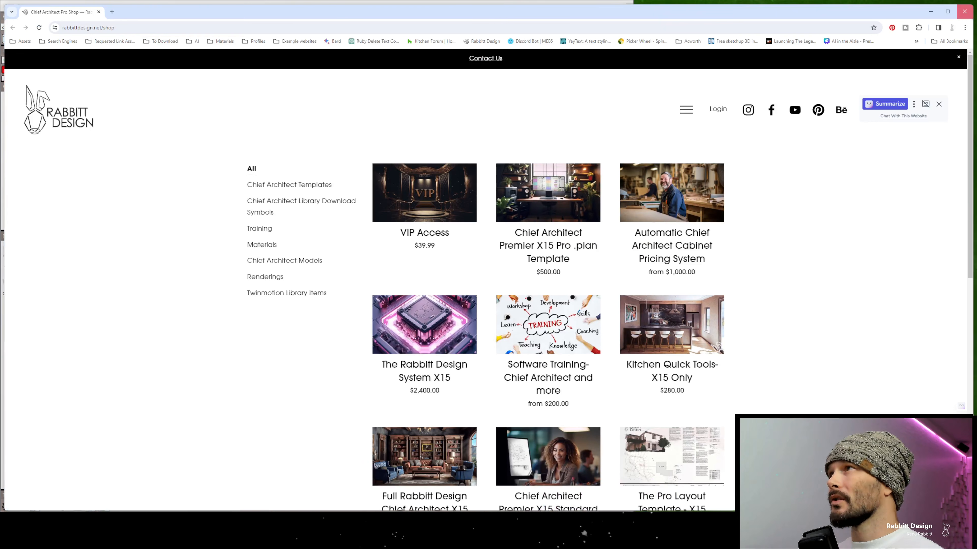
Close the shop website and replace the library's folder filter with the Material tag filter
left_click(965, 11)
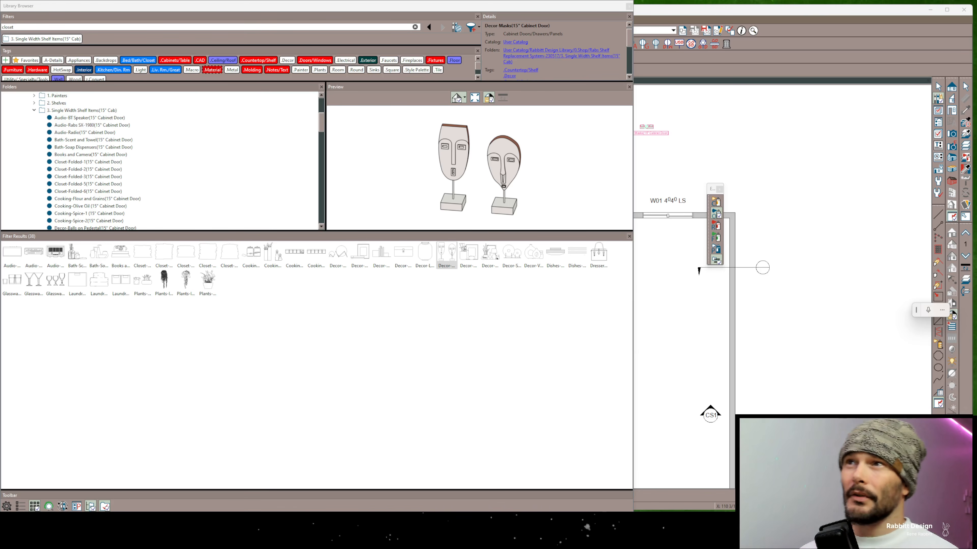
scroll(554, 49, "down", 3)
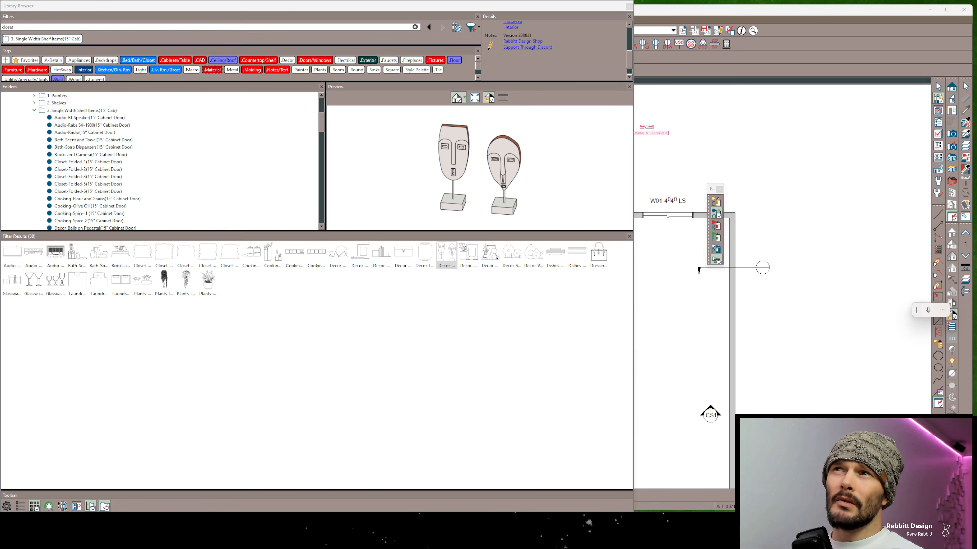
left_click(43, 39)
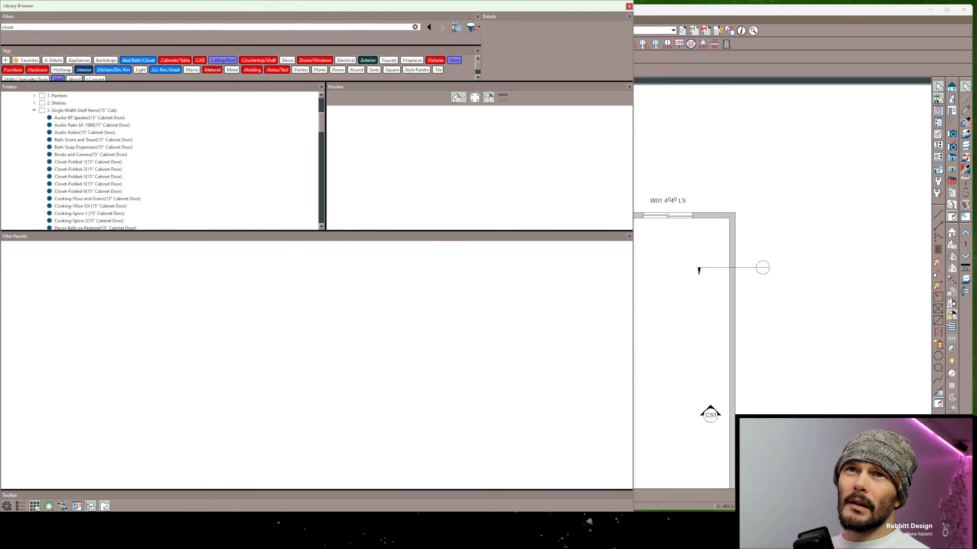
left_click(212, 69)
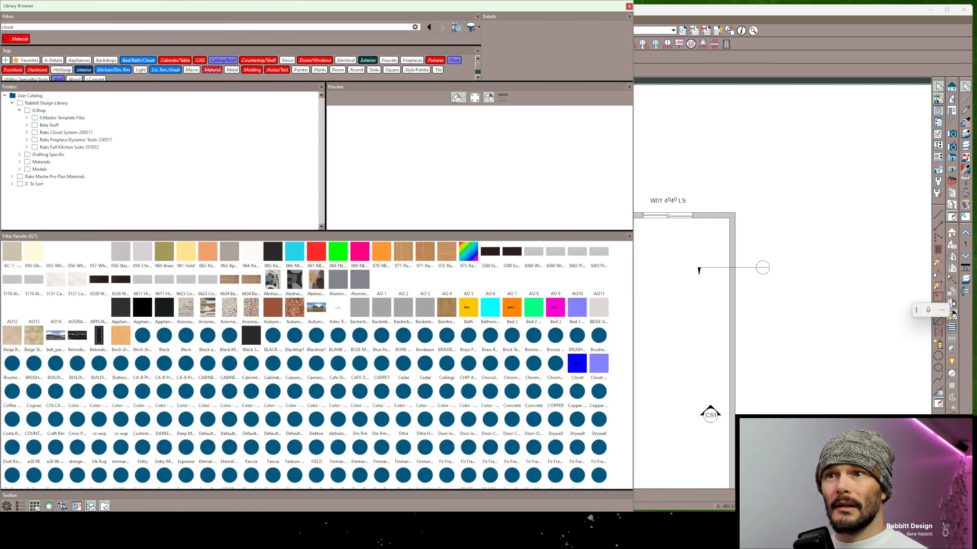
Copy the texture source file path from the material definition of Arizona 2 Rug, leaving the material unchanged
left_click(208, 310)
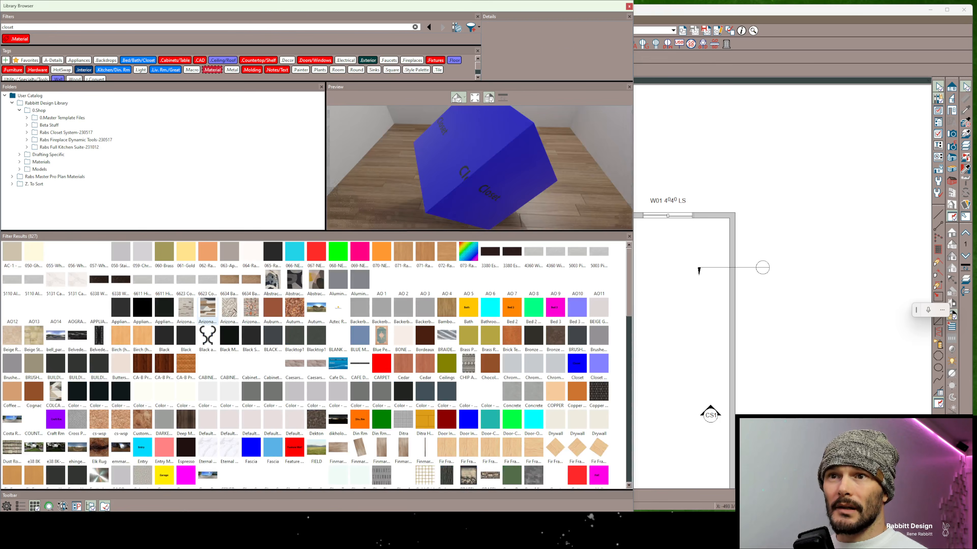
scroll(554, 51, "down", 3)
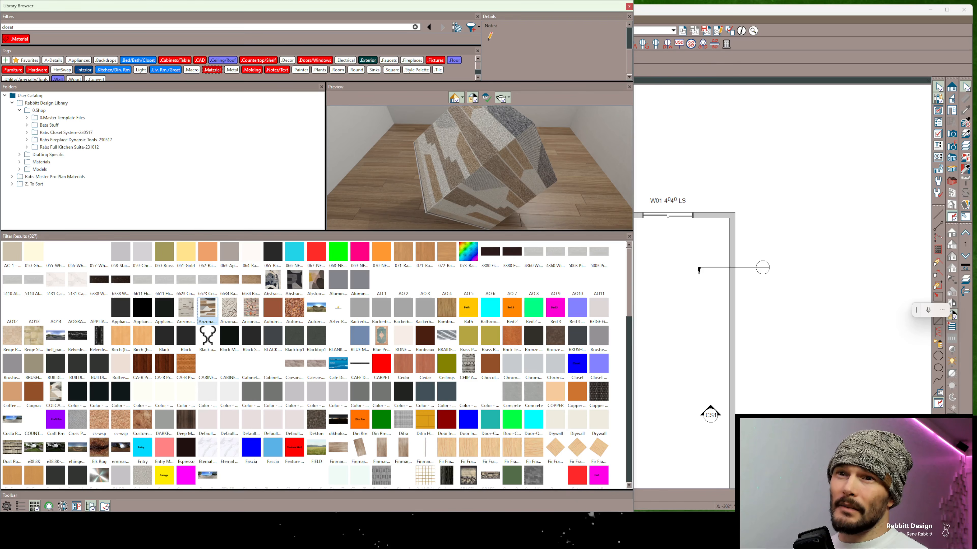
right_click(205, 315)
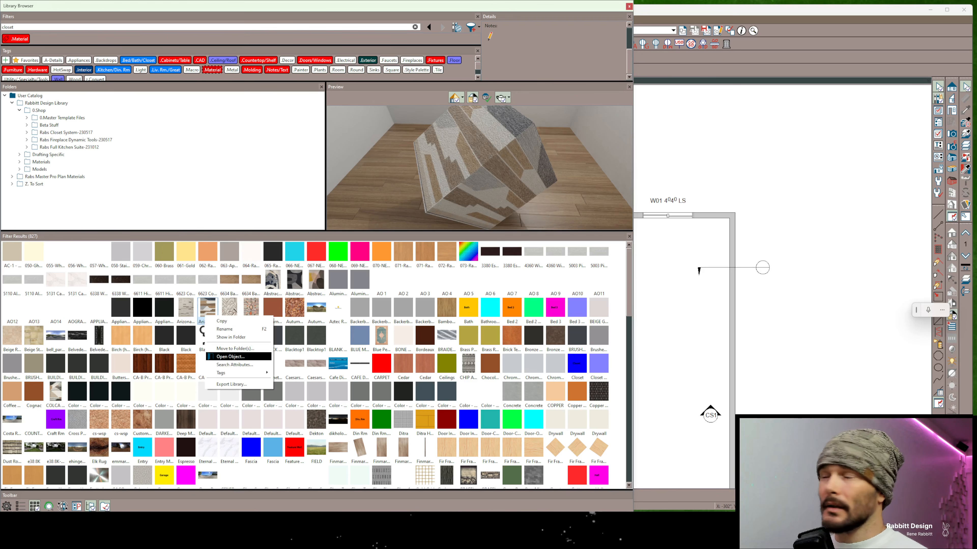
left_click(211, 356)
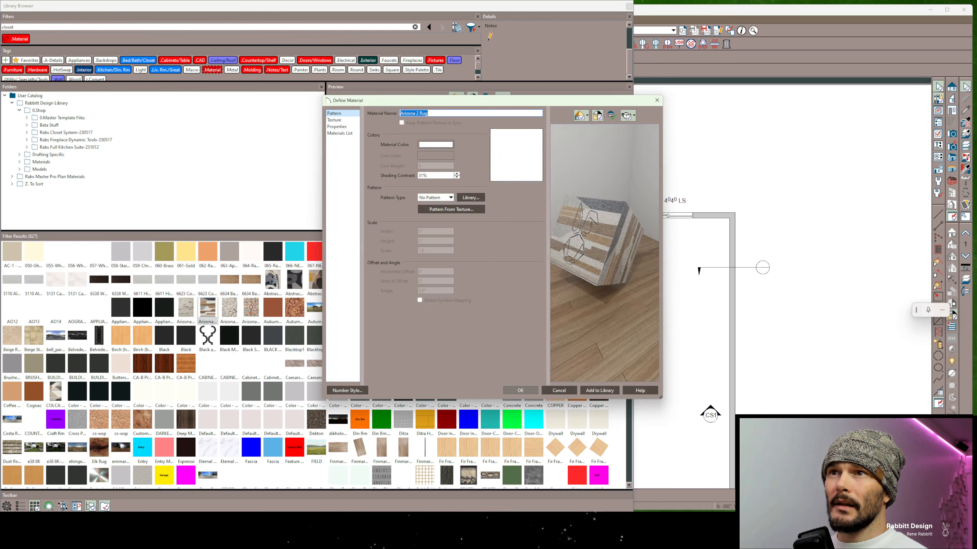
left_click(338, 120)
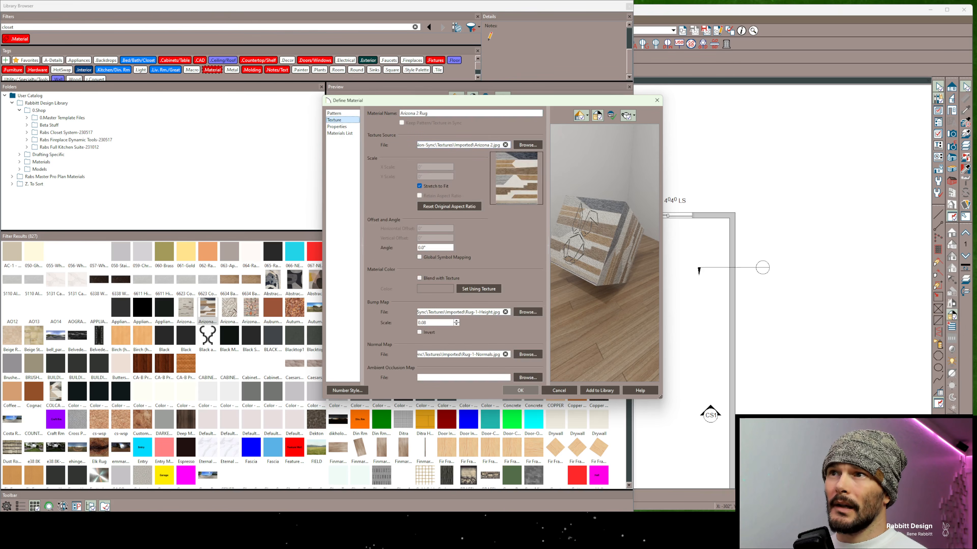
left_click(465, 144)
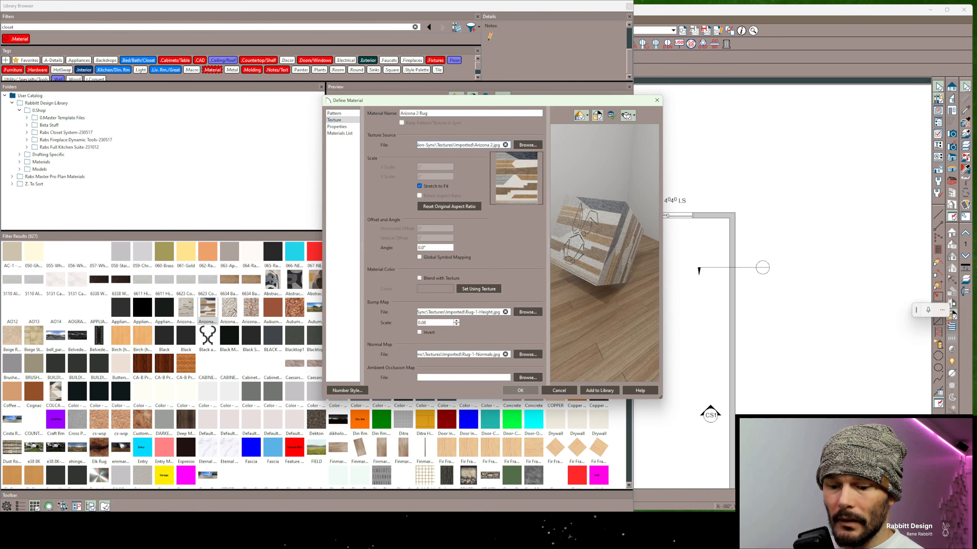
key("ctrl+a")
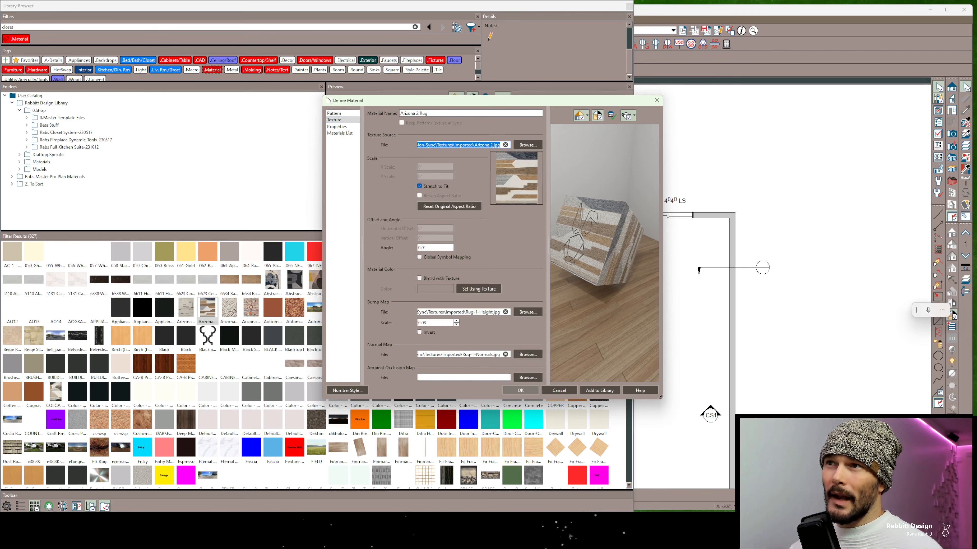
left_click_drag(465, 145, 432, 145)
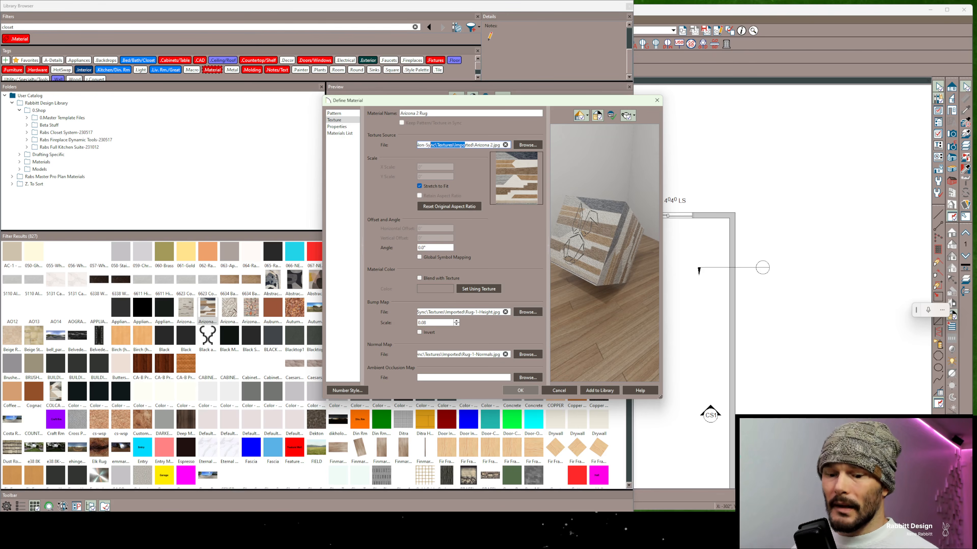
key("ctrl+a")
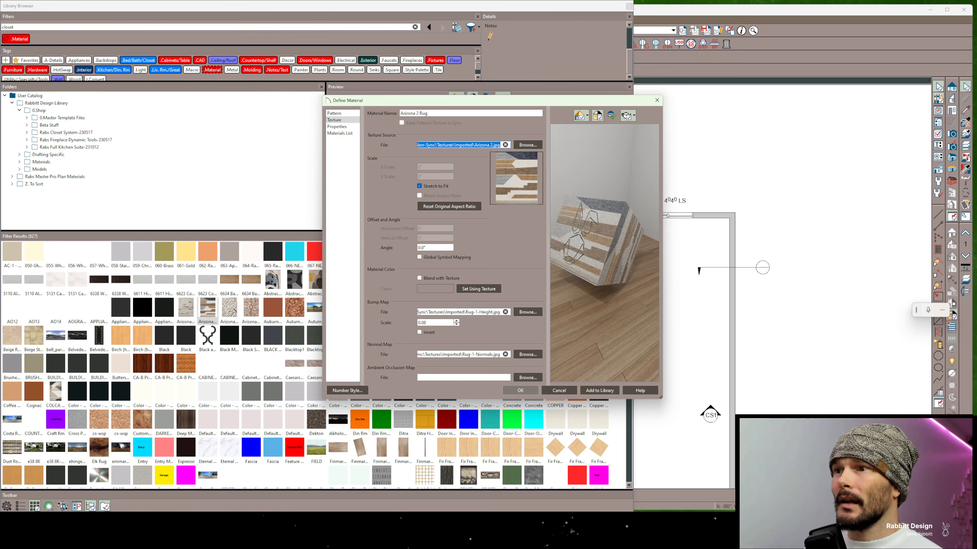
left_click(559, 390)
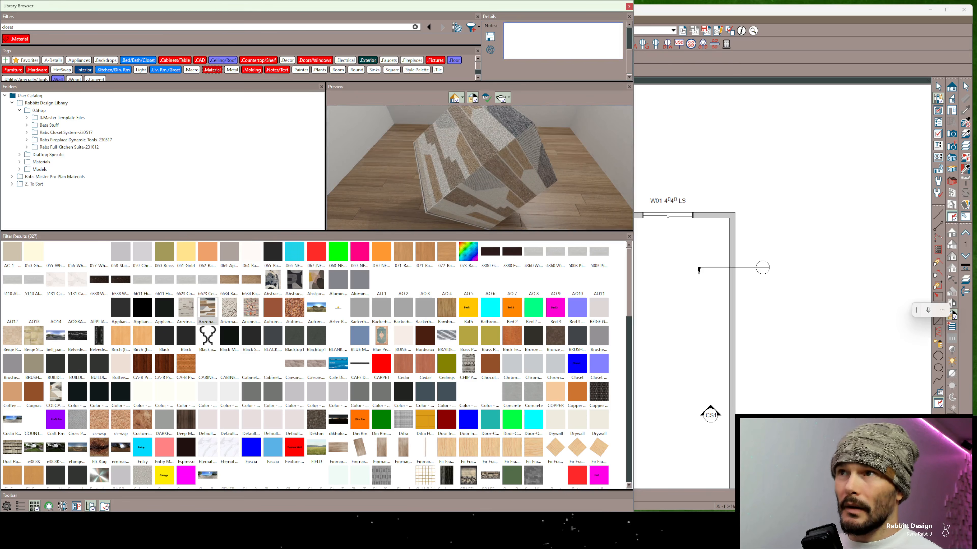
Add a hyperlink reading Source Image to the rug's notes, pointing to C:\Chief Architect Non-Sync\Textures\Imported\ without the image name, and save the notes
key("ctrl+k")
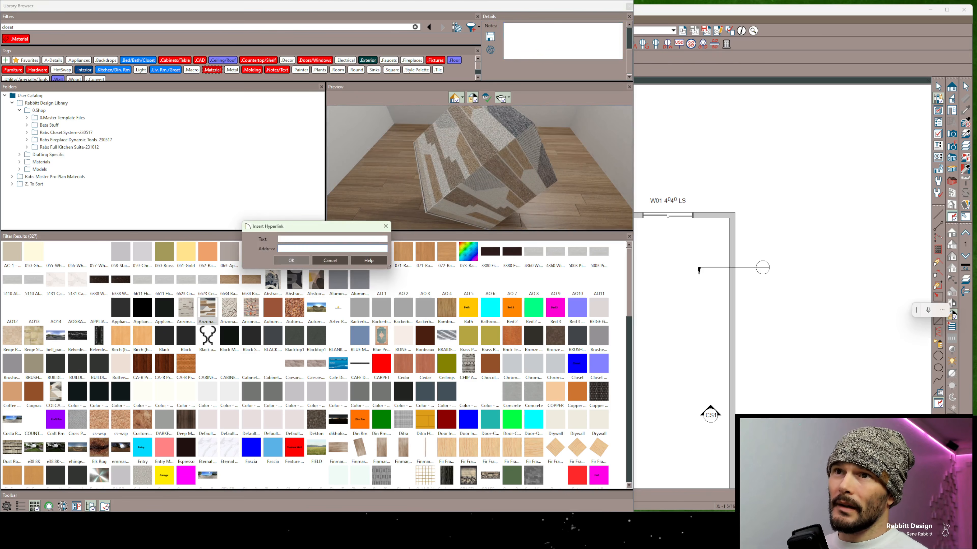
type("Source IM")
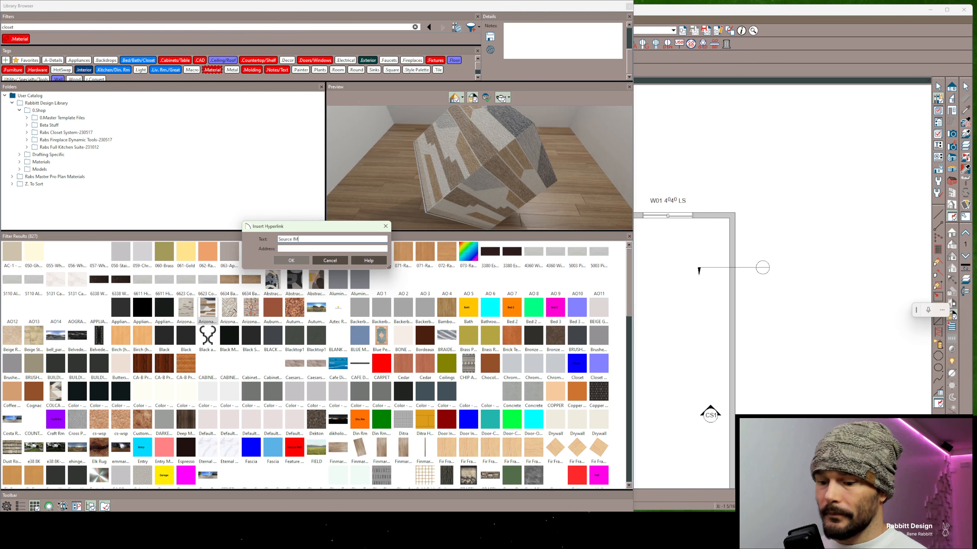
type("mage")
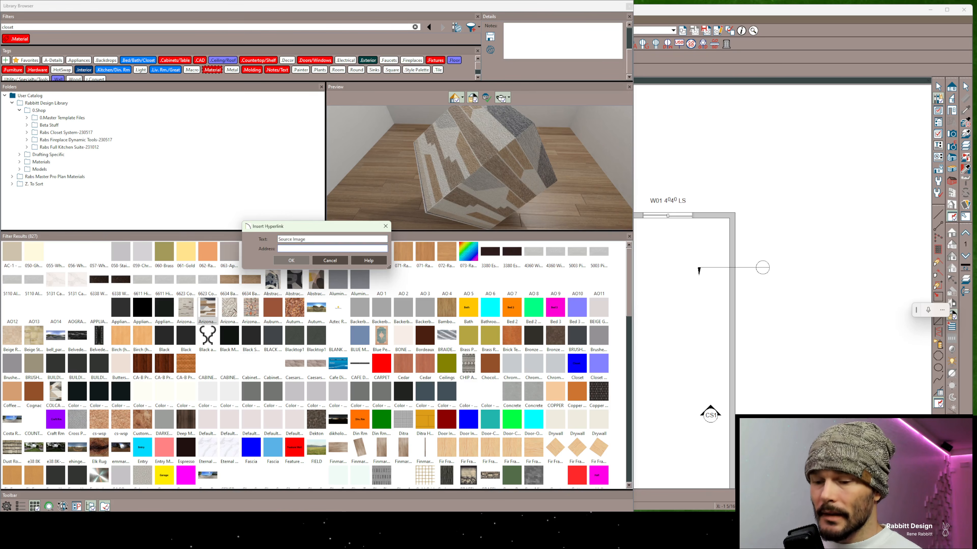
key("ctrl+v")
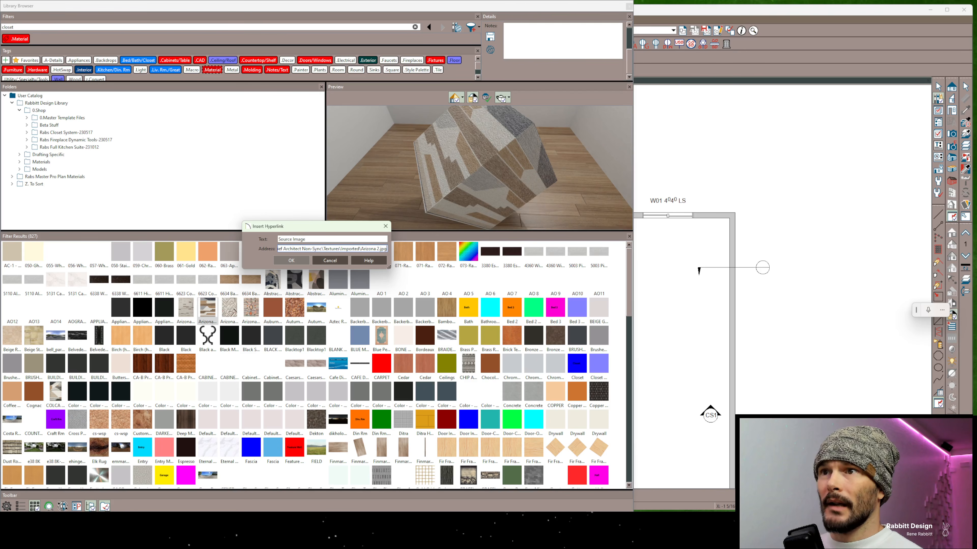
key("shift+End")
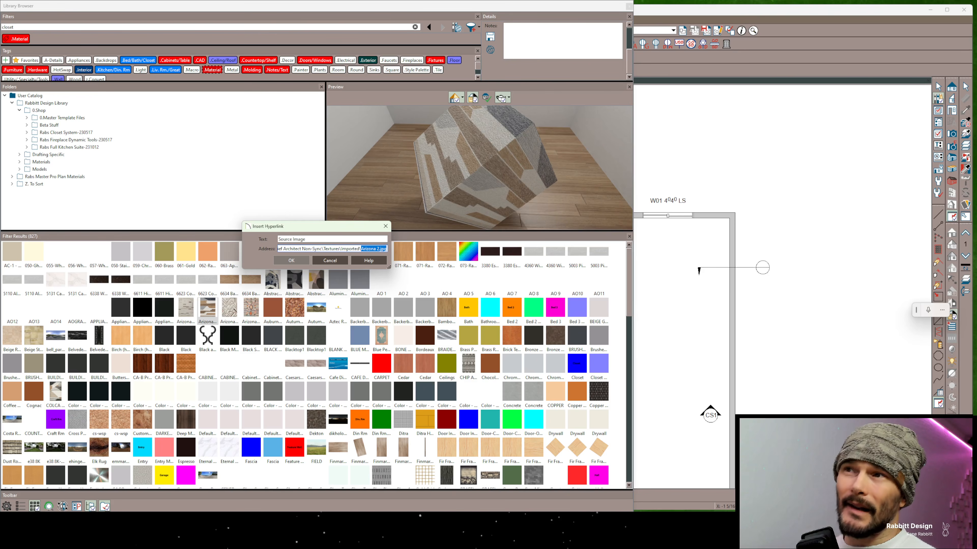
key("BackSpace")
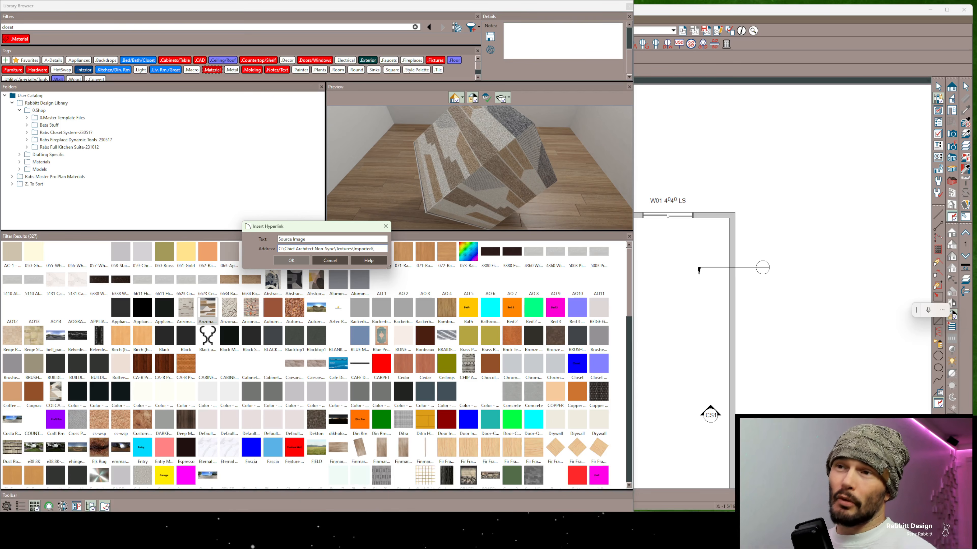
left_click(291, 261)
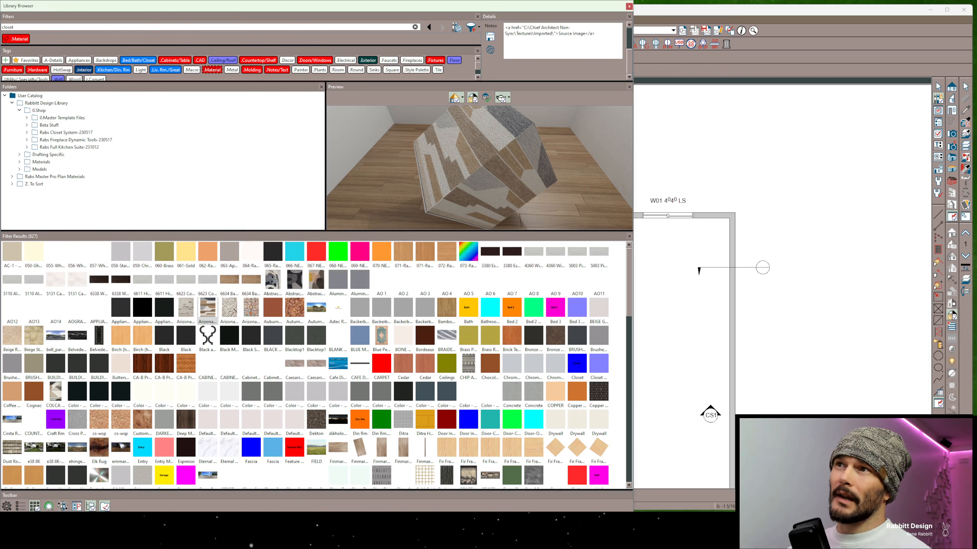
left_click(489, 36)
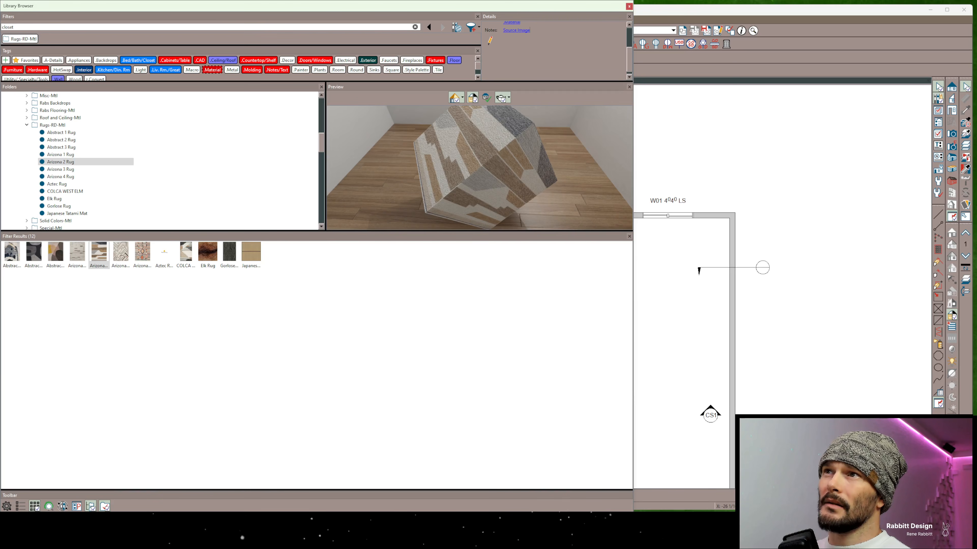
Copy the Source Image link location, open it in File Explorer to view the imported texture images, and close the window
right_click(513, 31)
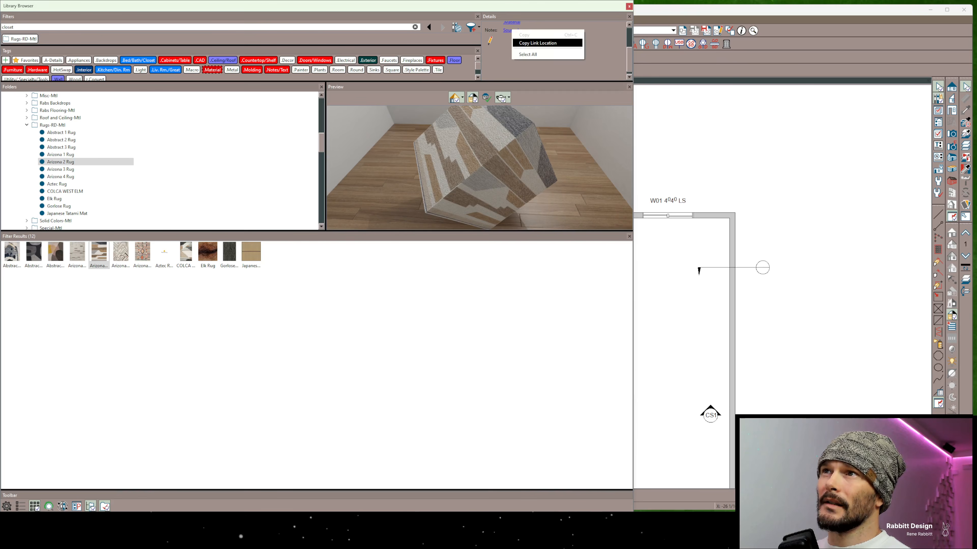
left_click(538, 42)
key("super+e")
key("ctrl+l")
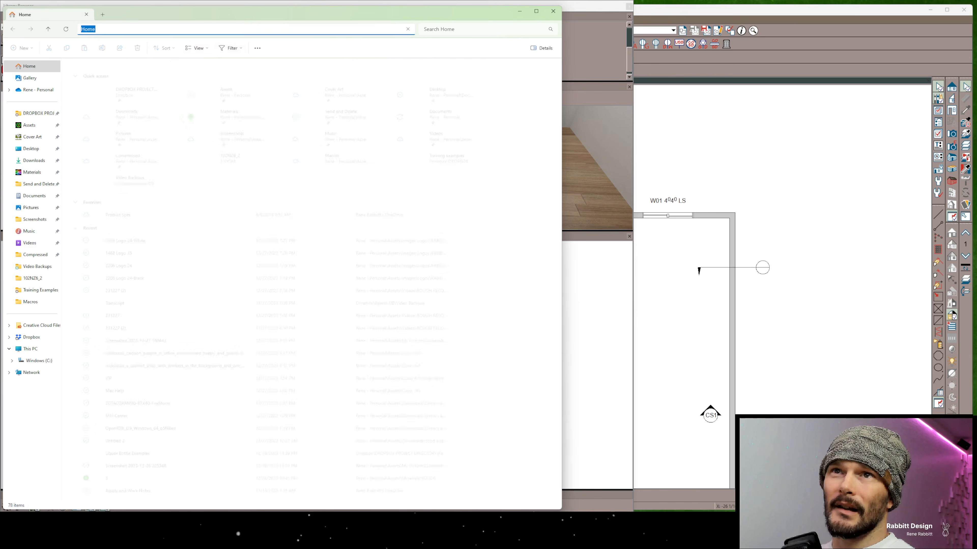
key("ctrl+v")
key("Return")
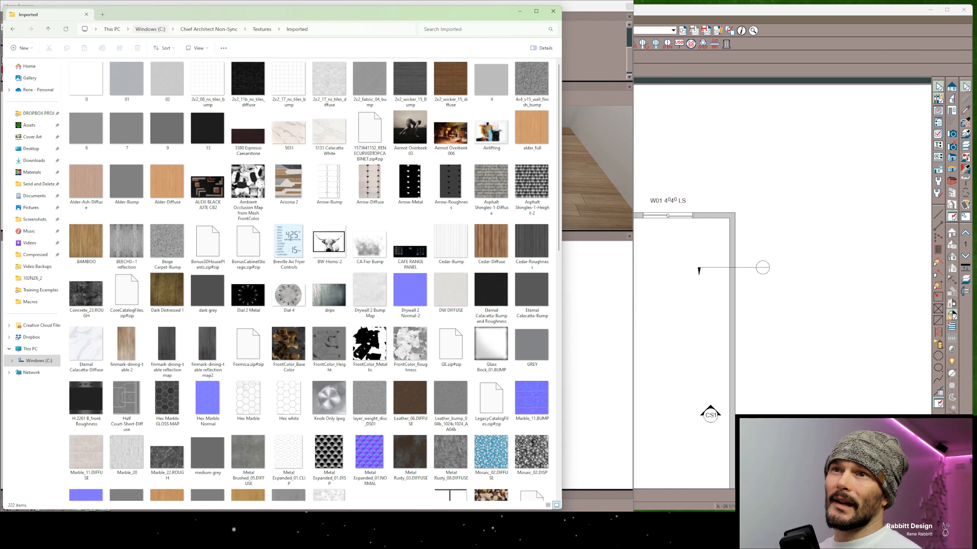
scroll(289, 185, "up", 2, "ctrl")
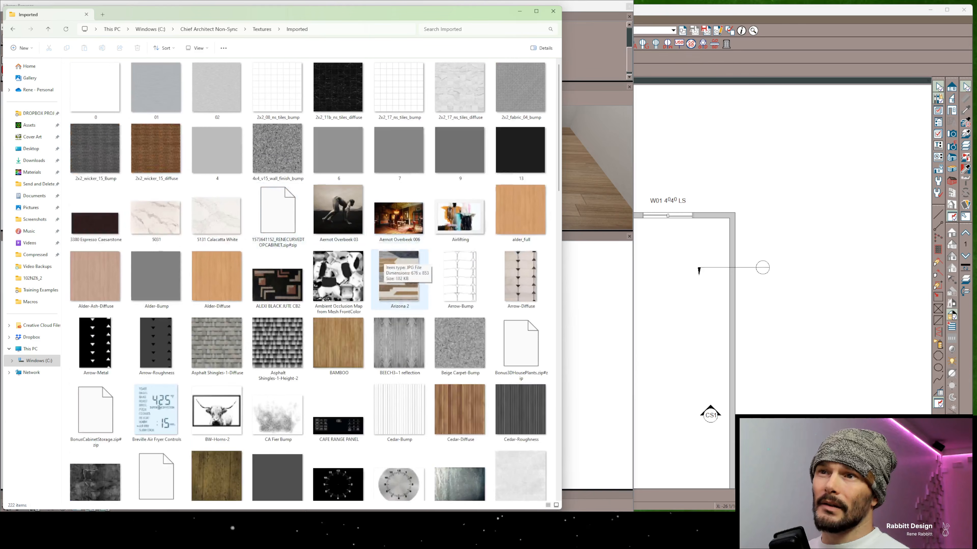
left_click(552, 11)
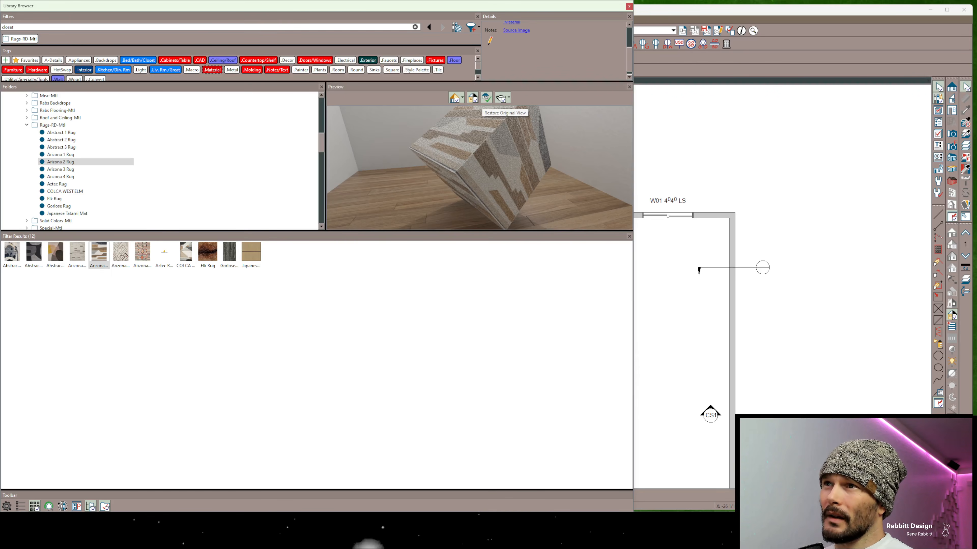
Compare the rug material preview on plane and cube shapes, leave it on Plane, and restore the original view
left_click(486, 98)
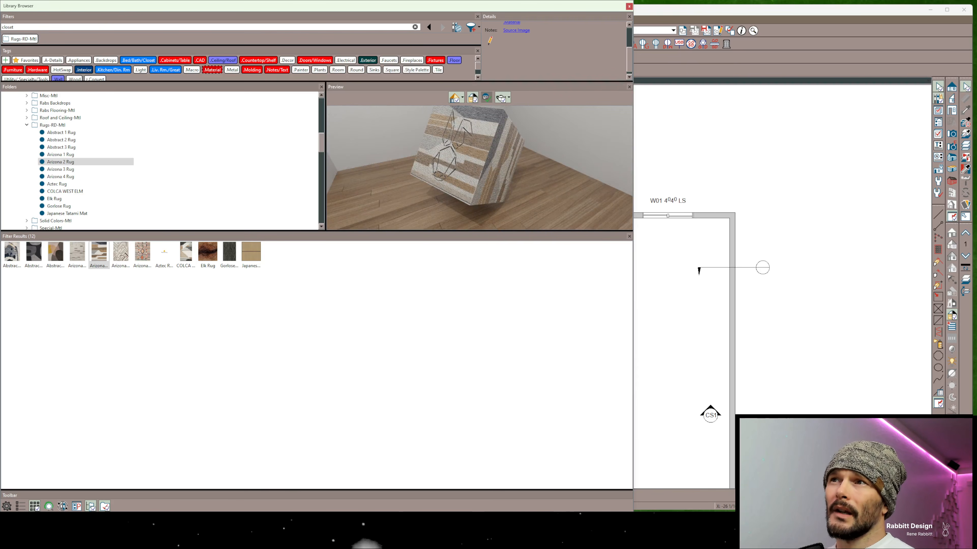
left_click(502, 98)
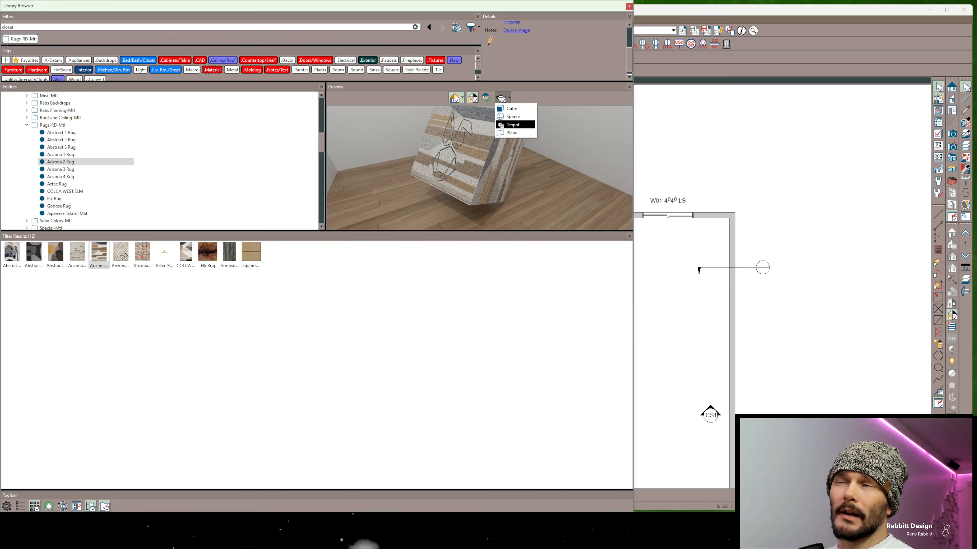
left_click(513, 133)
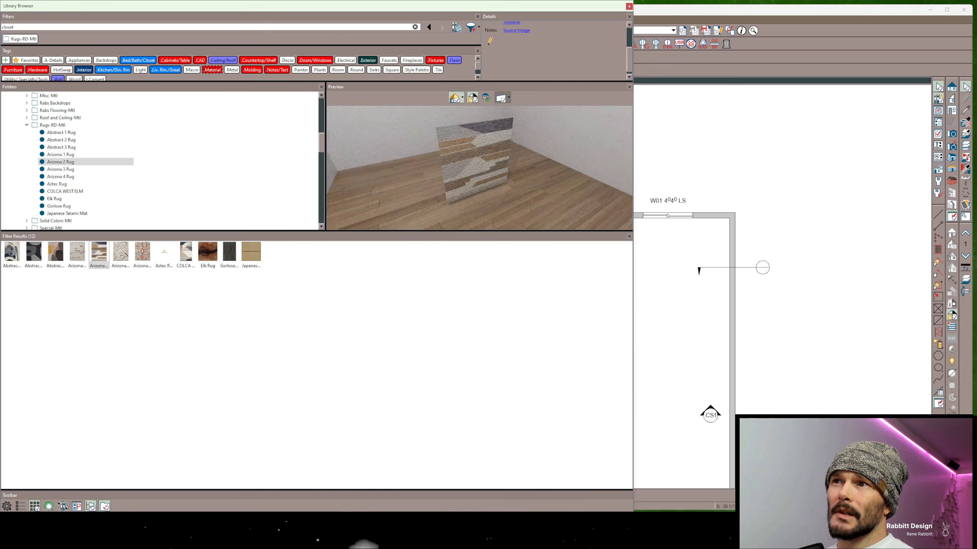
left_click(502, 98)
left_click(507, 109)
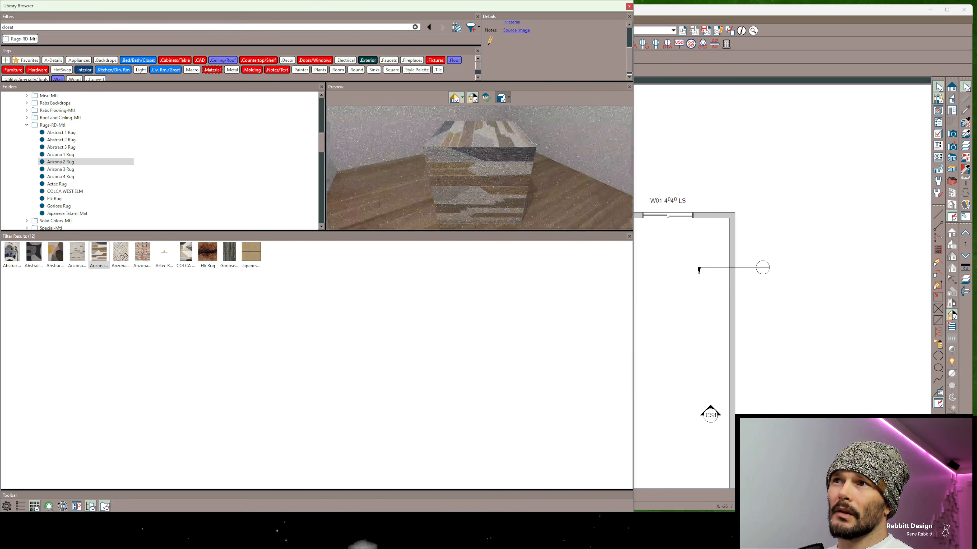
left_click(502, 99)
left_click(513, 132)
left_click_drag(462, 168, 421, 170)
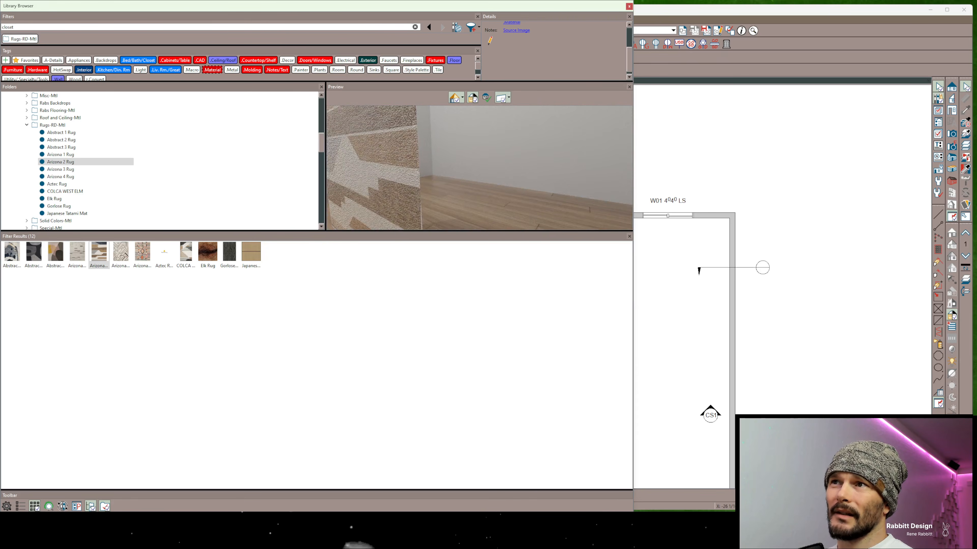
left_click(485, 97)
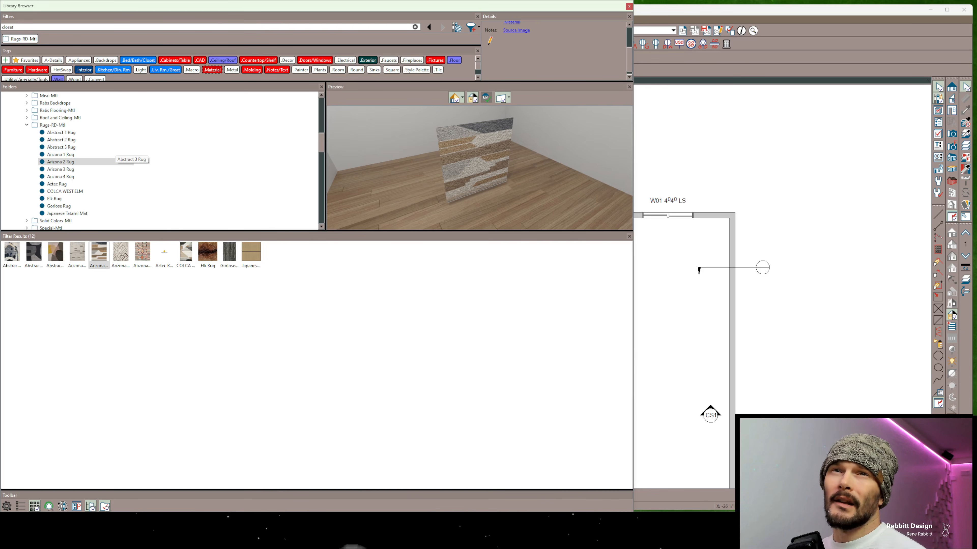
Remove the Rugs-RD-Mtl folder filter and show the core, bonus and manufacturer catalogs in the library
double_click(11, 27)
left_click(6, 38)
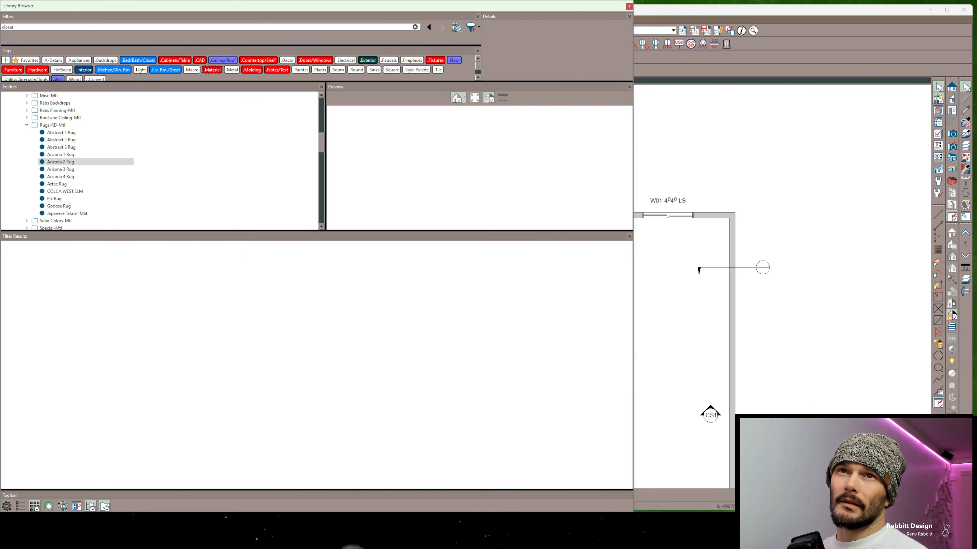
double_click(9, 27)
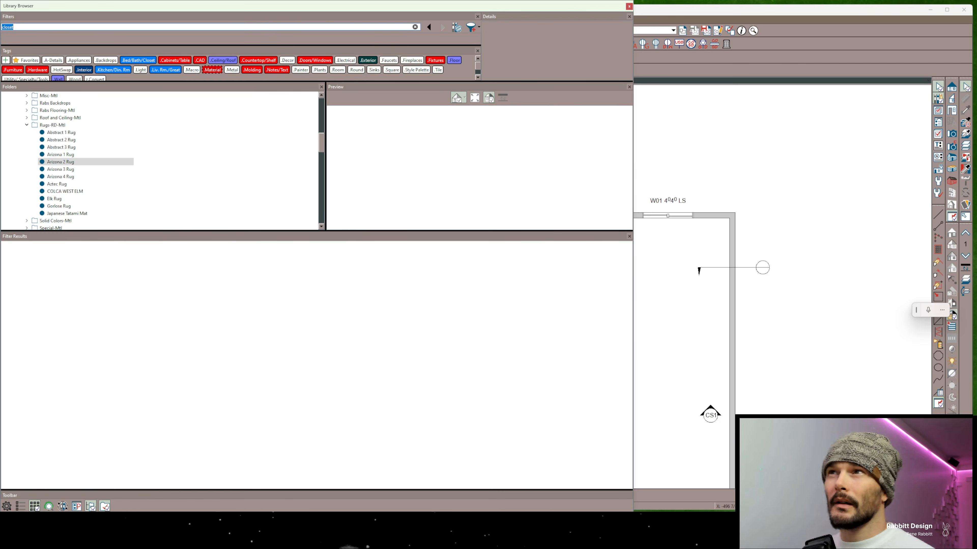
left_click(456, 27)
scroll(86, 132, "up", 1)
scroll(85, 132, "up", 10)
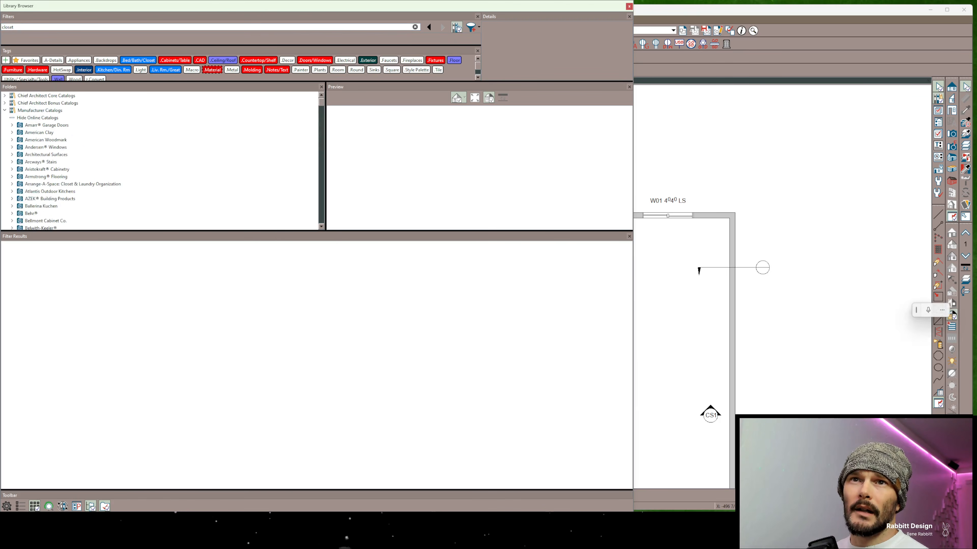
Find the Kohler catalog among the manufacturer catalogs and download it
scroll(85, 142, "down", 12)
scroll(85, 148, "down", 8)
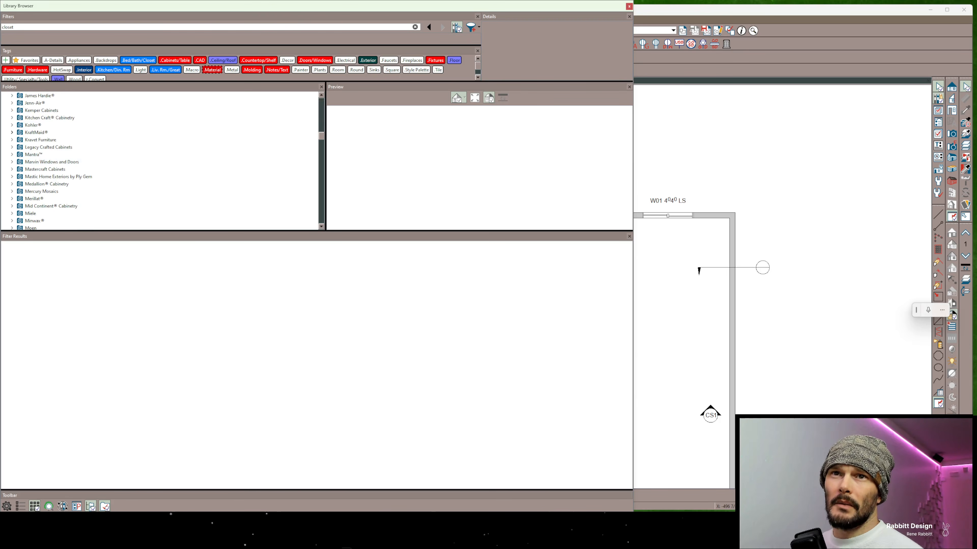
left_click(12, 125)
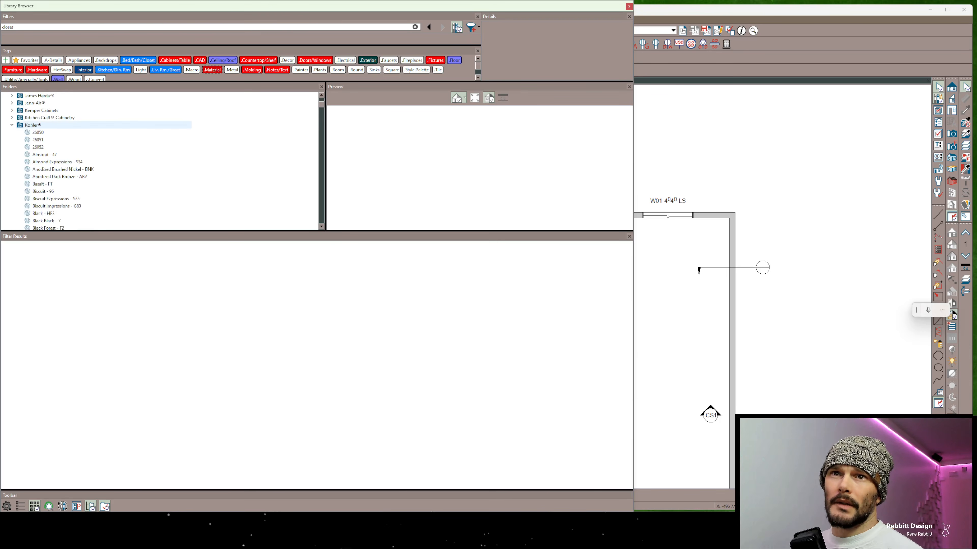
right_click(32, 123)
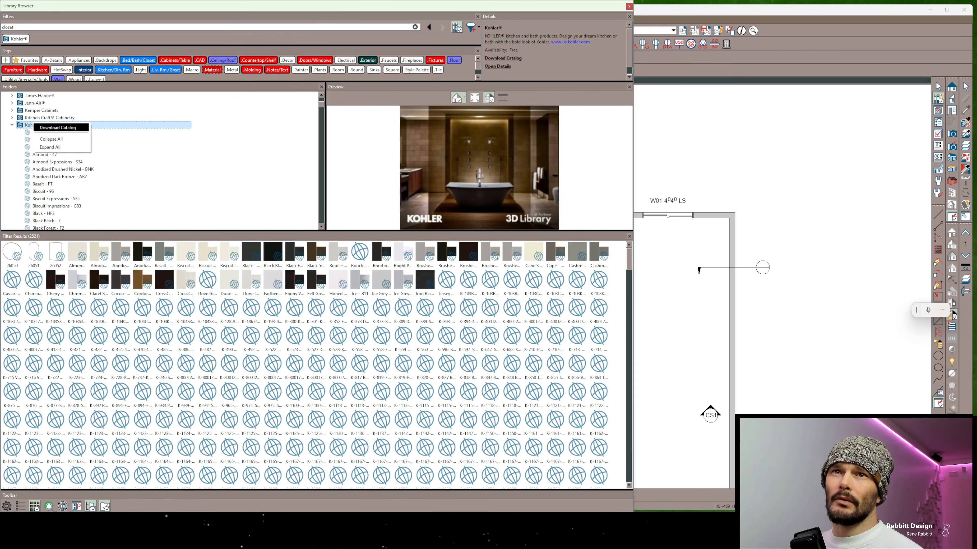
left_click(57, 128)
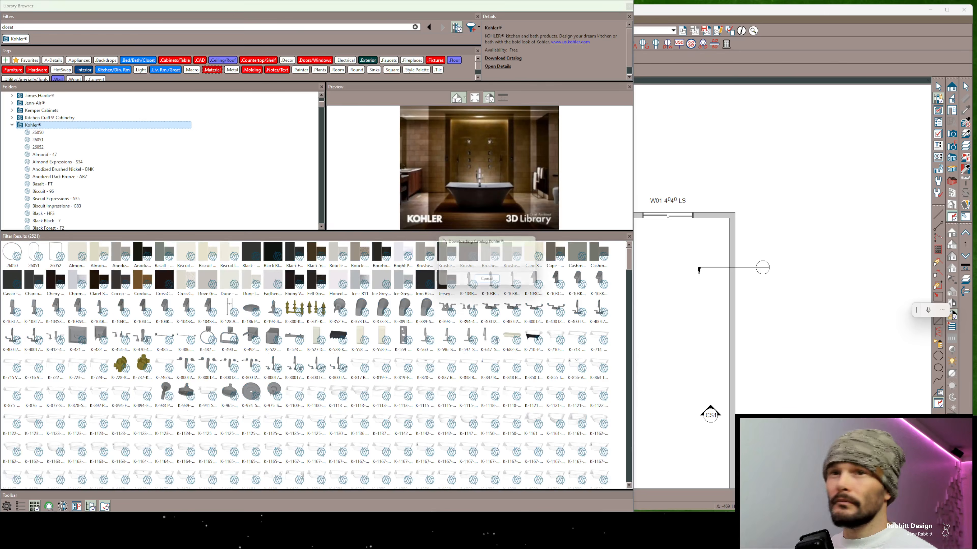
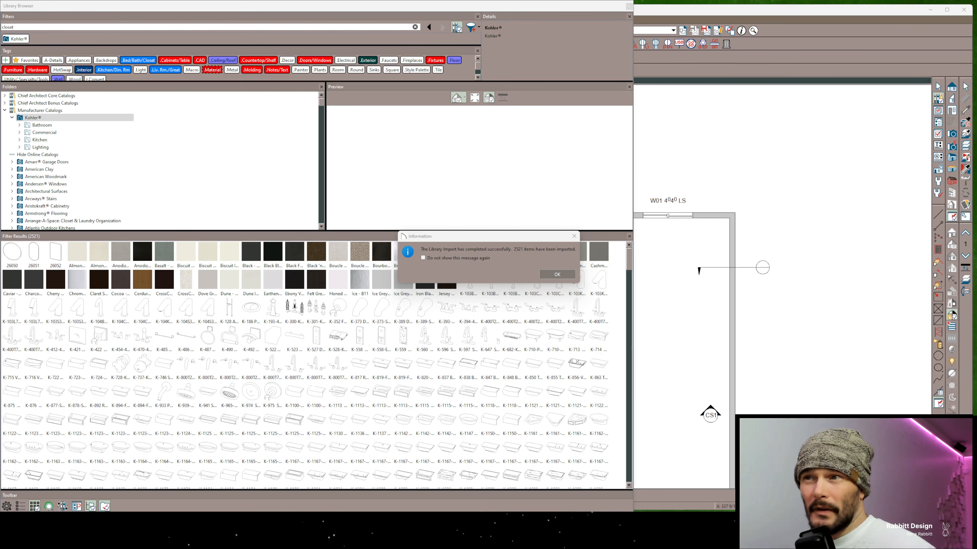
Search the library for "toilet" and preview the Stronghold Elongated Toilet Seat from the Kohler catalog
left_click(546, 274)
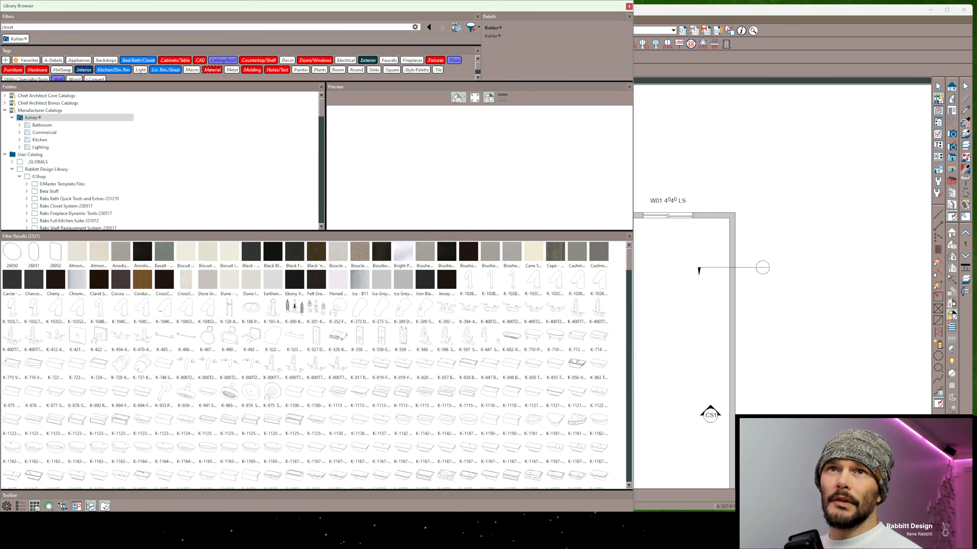
double_click(8, 27)
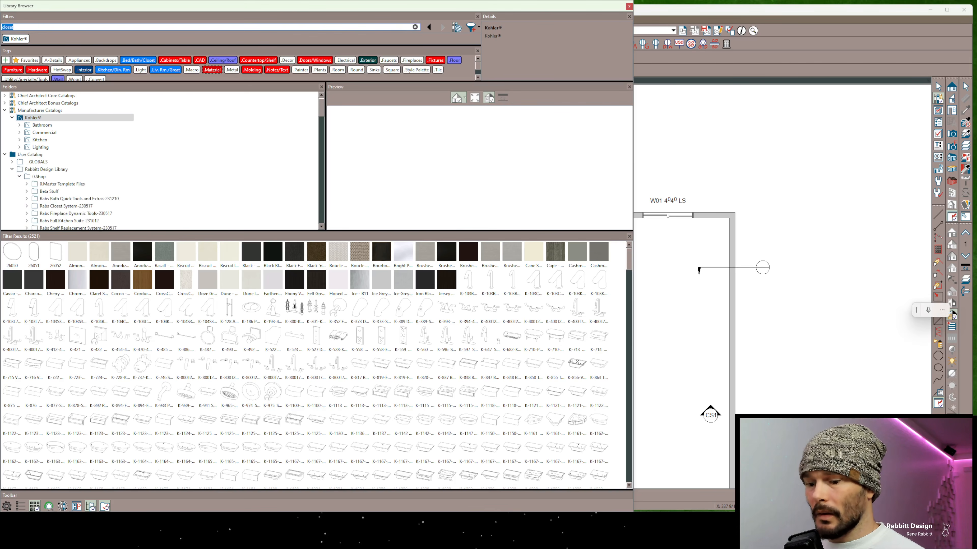
type("toilet")
key("Return")
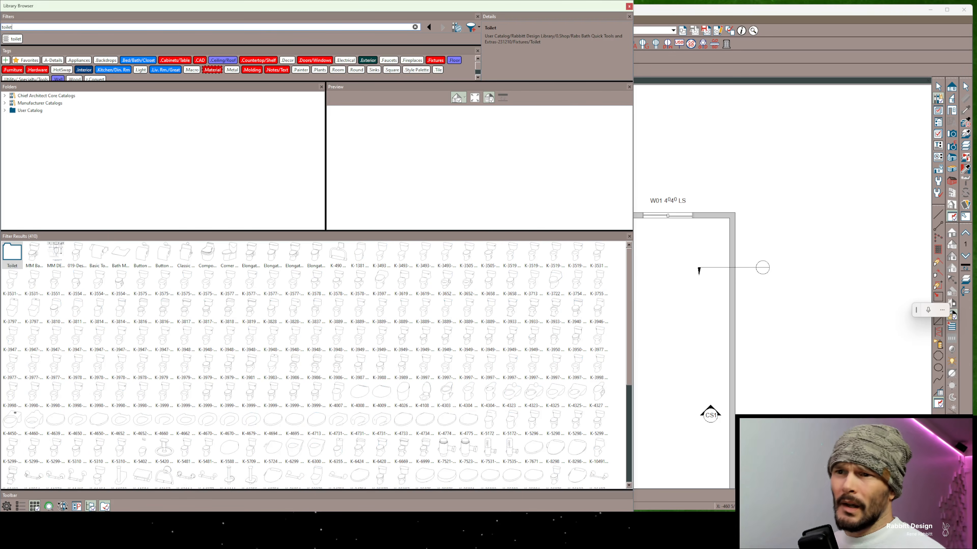
left_click(338, 421)
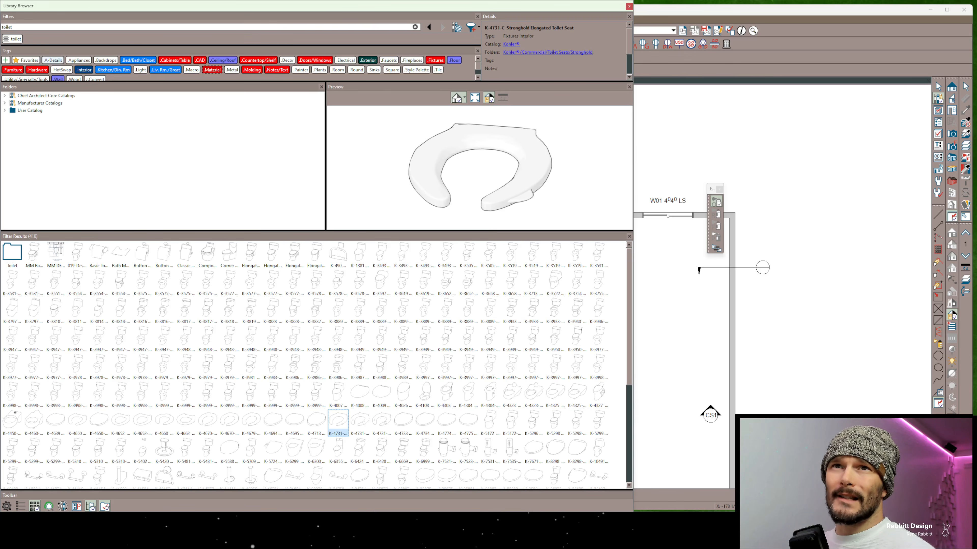
Exclude toilet seats by refining the library search to "toilet NOT seat"
left_click(13, 27)
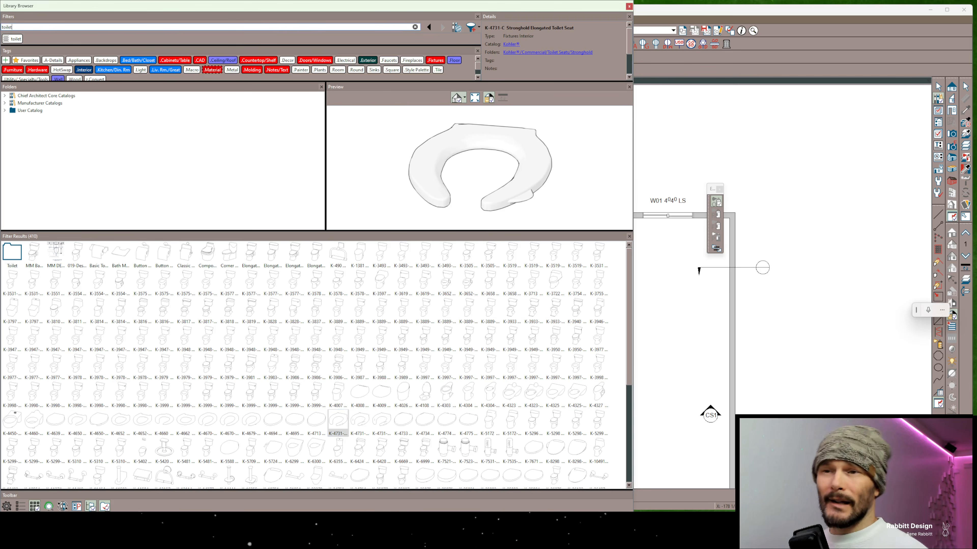
type("NOT")
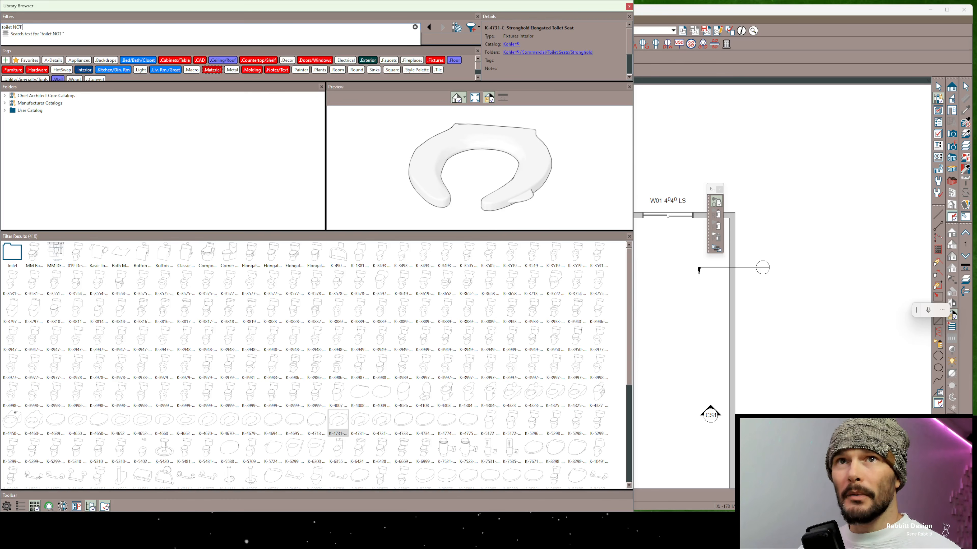
type(" seat")
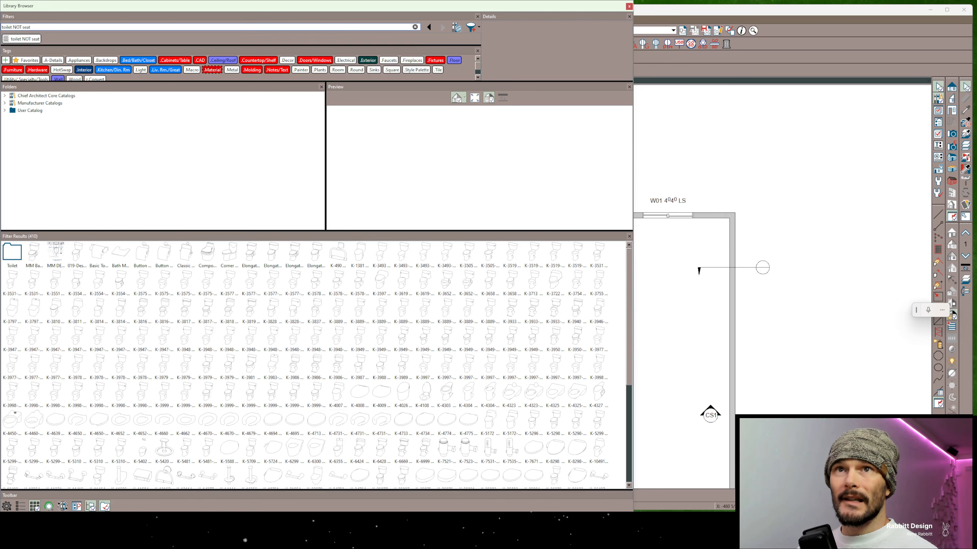
scroll(403, 367, "down", 3)
scroll(403, 367, "down", 1)
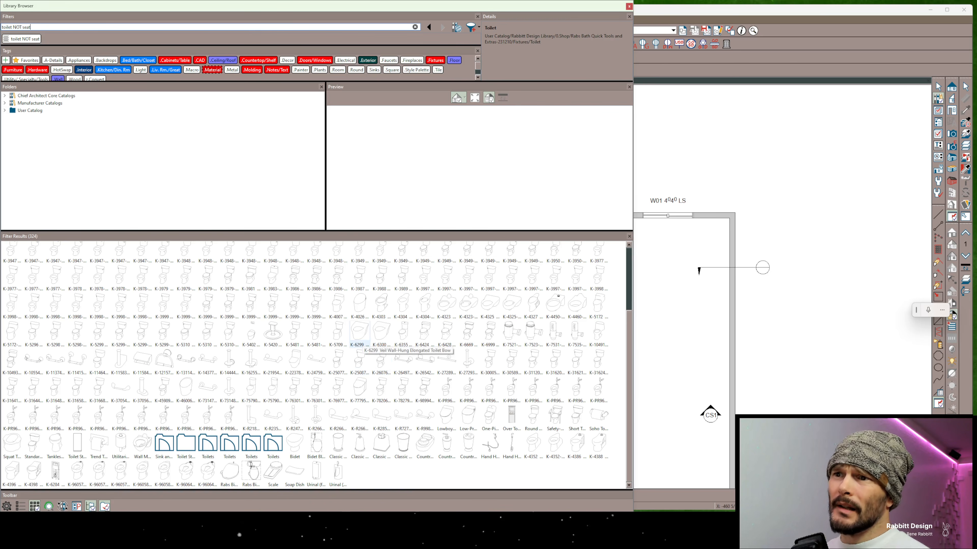
Preview the Veil wall-hung bowls, the Karing Integrated Toilet and the Kingston wall-mounted bowl among the search results
right_click(364, 337)
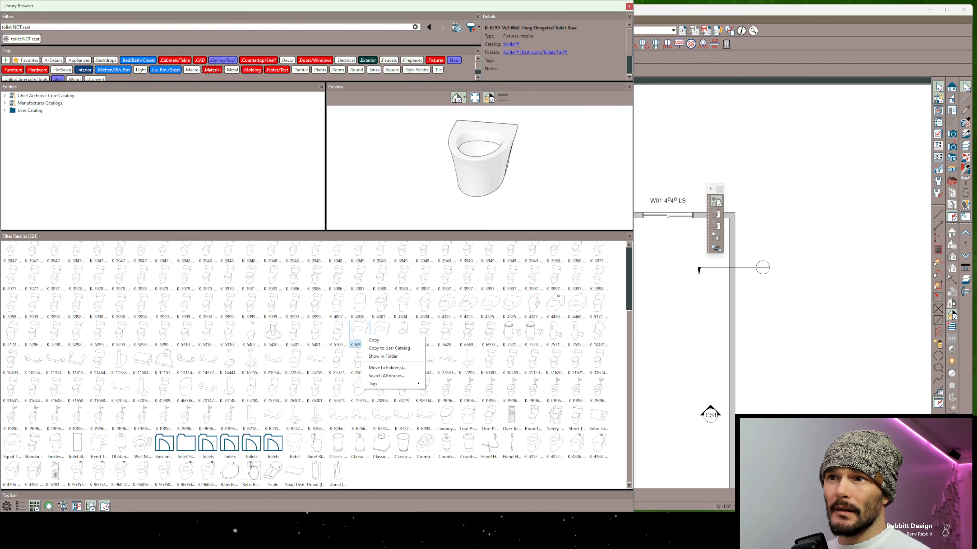
left_click(380, 331)
left_click(363, 331)
right_click(366, 332)
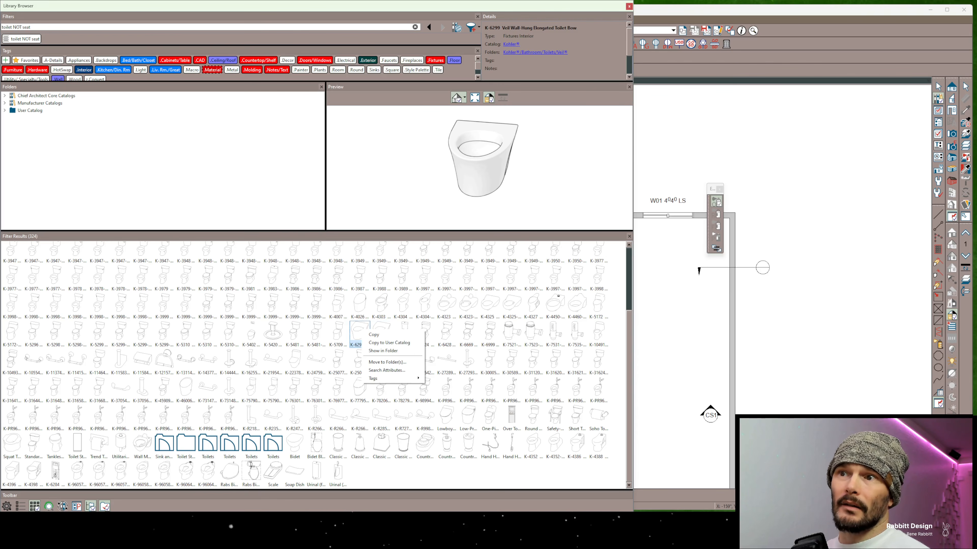
left_click(381, 331)
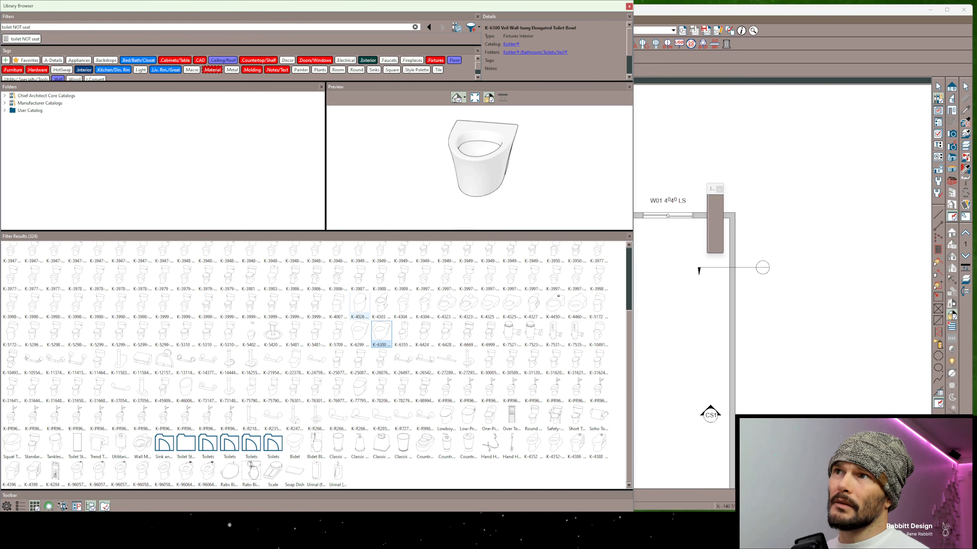
left_click(361, 306)
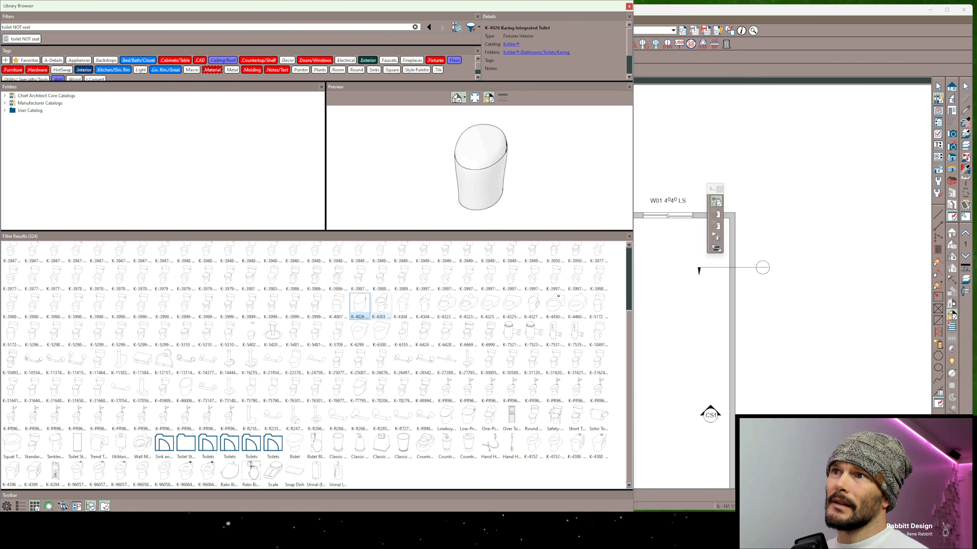
left_click(468, 306)
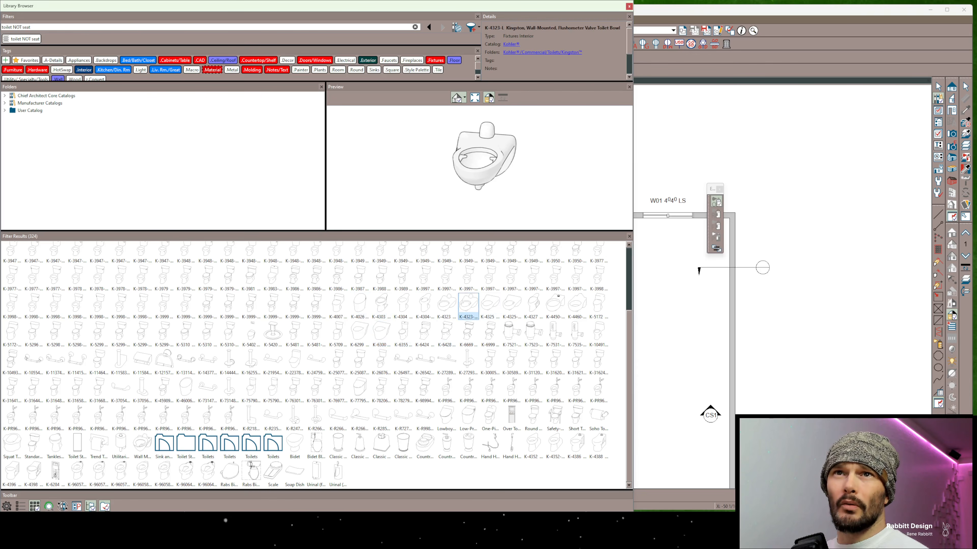
Narrow the library search to "toilet NOT seat NOT Bowl" and preview the Stratton wall-mounted toilet
left_click(32, 27)
type("NOT Bowl")
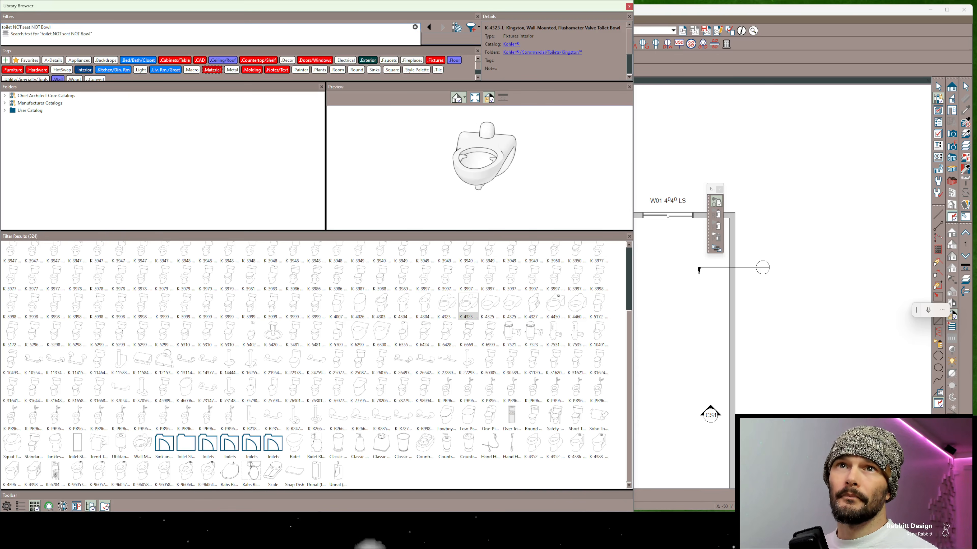
key("Return")
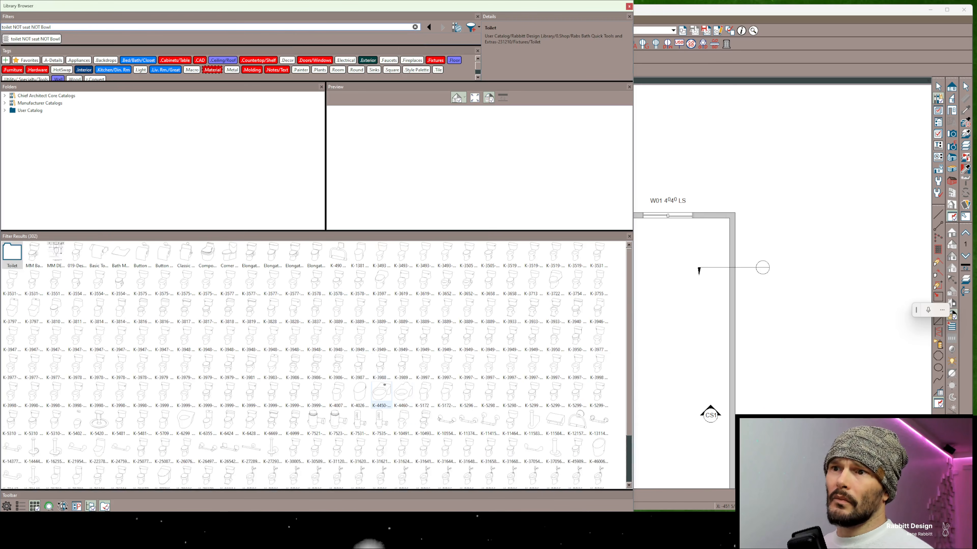
left_click(381, 392)
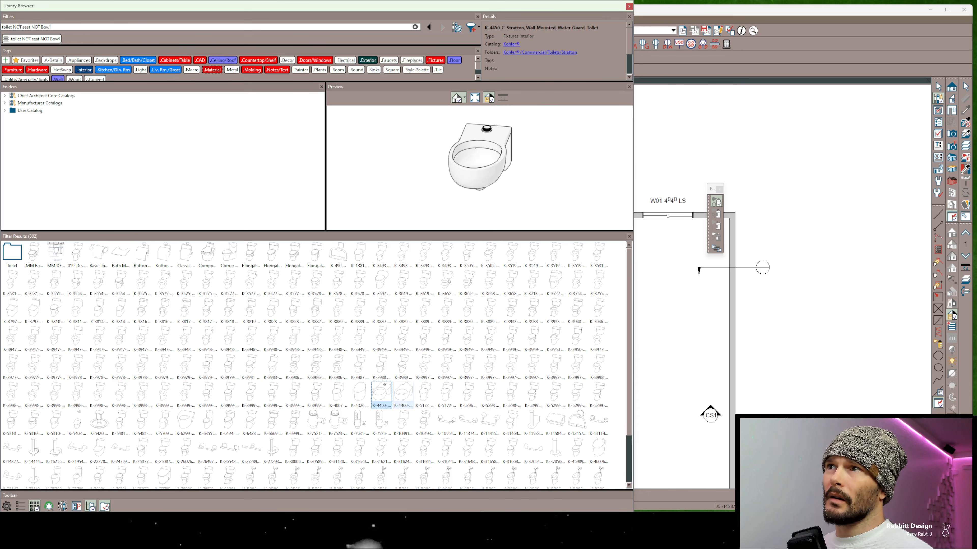
scroll(447, 393, "down", 2)
scroll(207, 363, "up", 2)
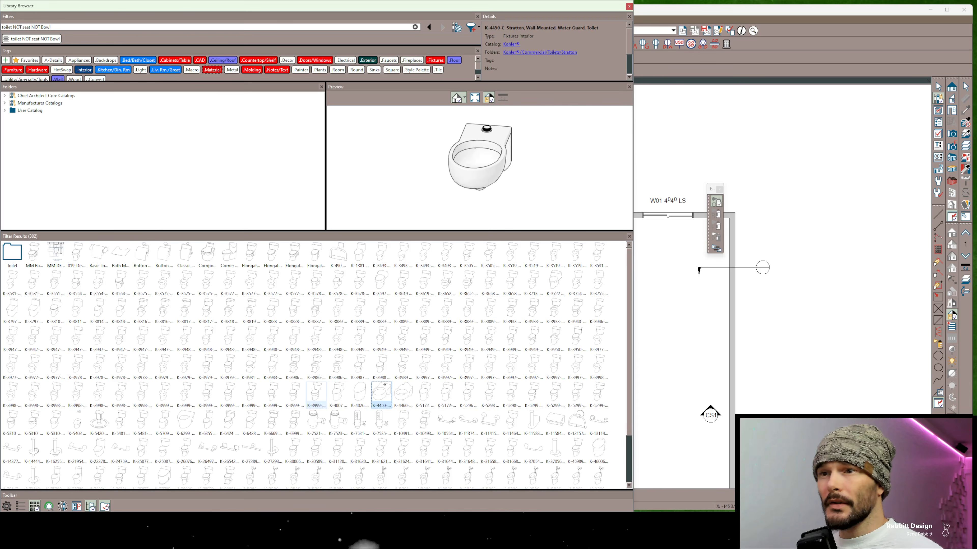
Preview the WAVE Touchless and Tripoint flushometer retrofits and review the Tripoint item's search attributes
left_click(316, 421)
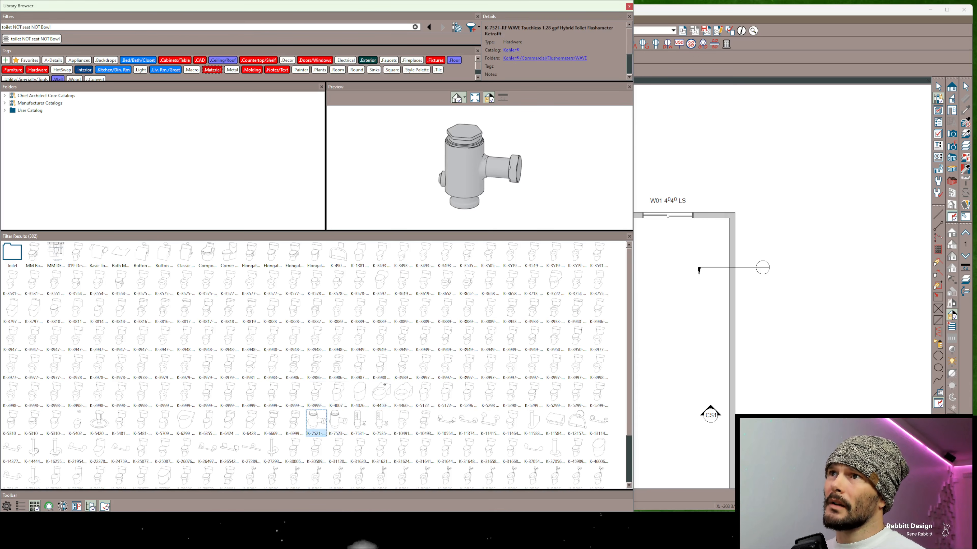
left_click(382, 420)
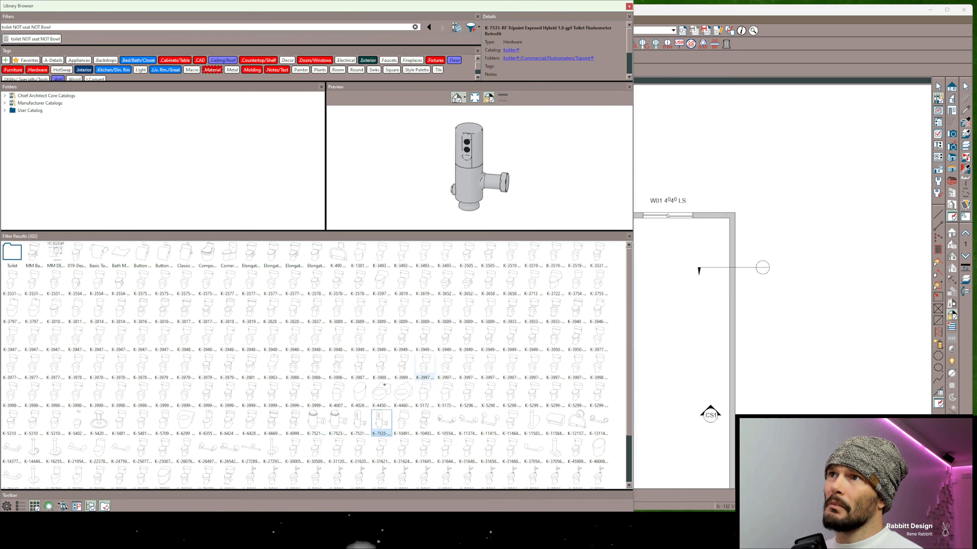
right_click(383, 422)
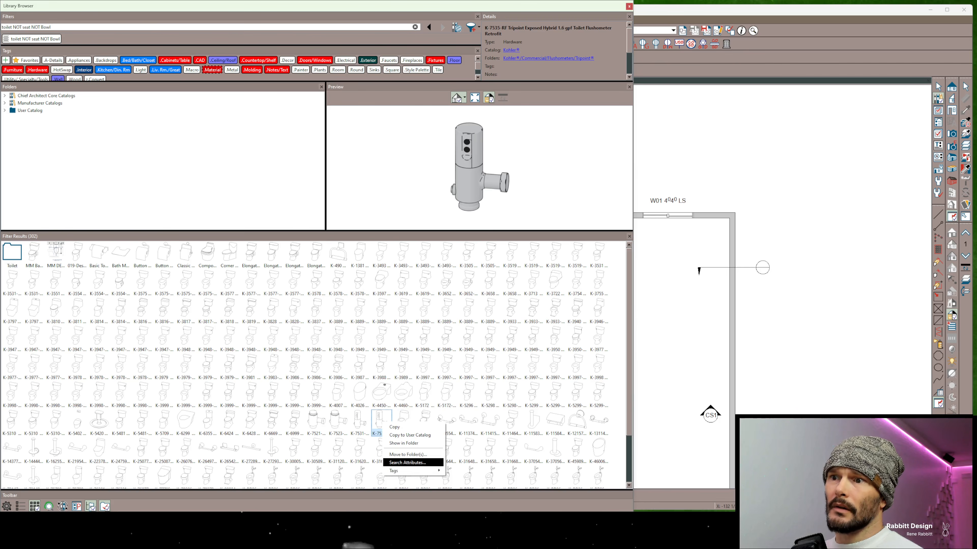
left_click(407, 463)
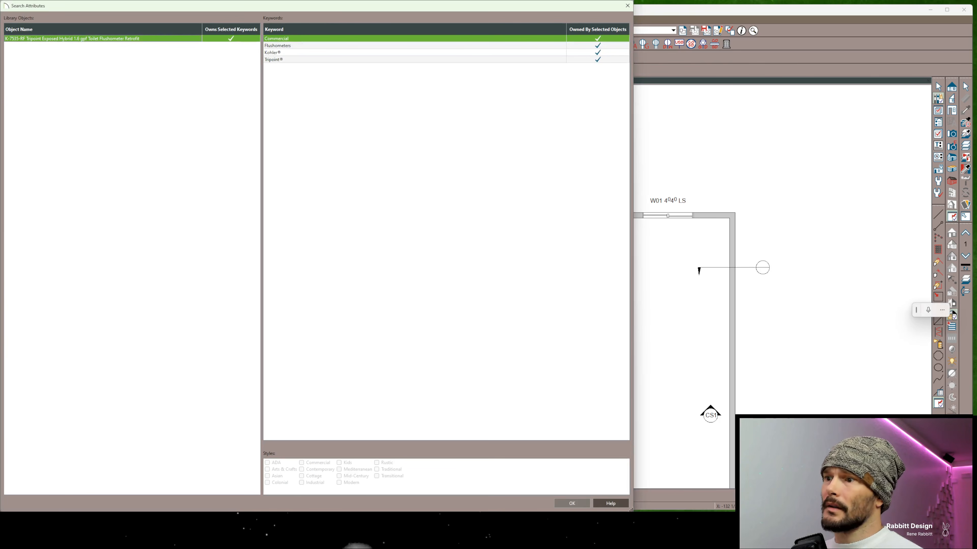
left_click(572, 503)
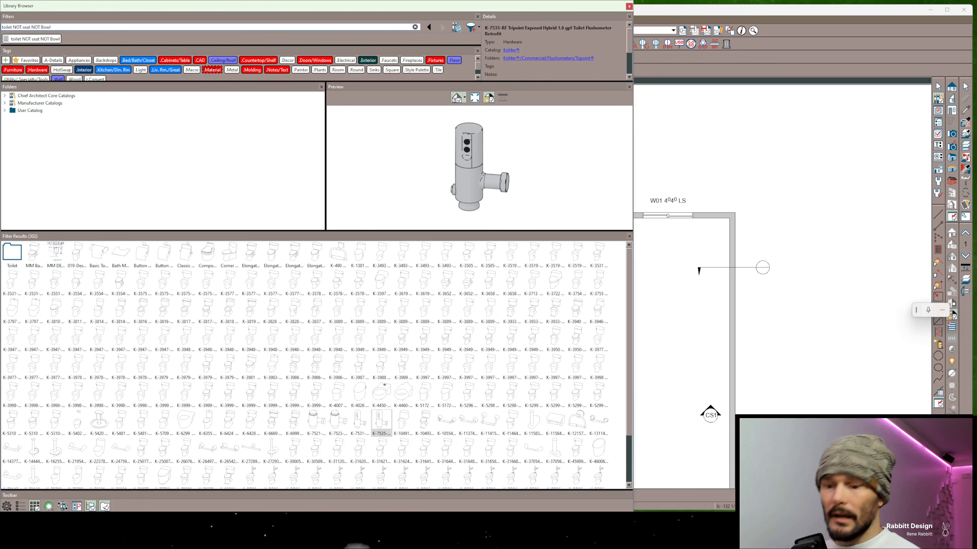
Extend the library search to "toilet NOT seat NOT Bowl NOT flushometer" and preview the Devonshire Toilet Tissue Holder
type("NO")
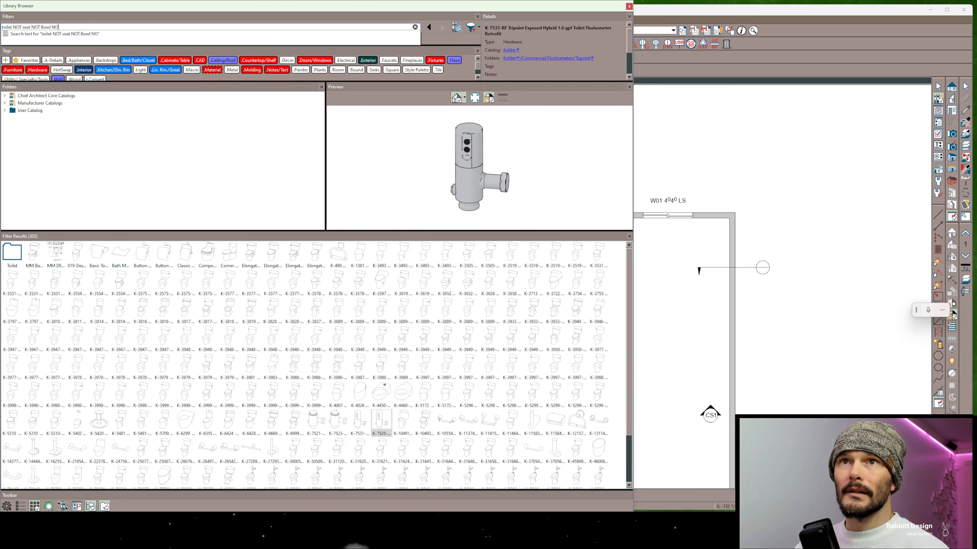
type("T flushometer")
key("Return")
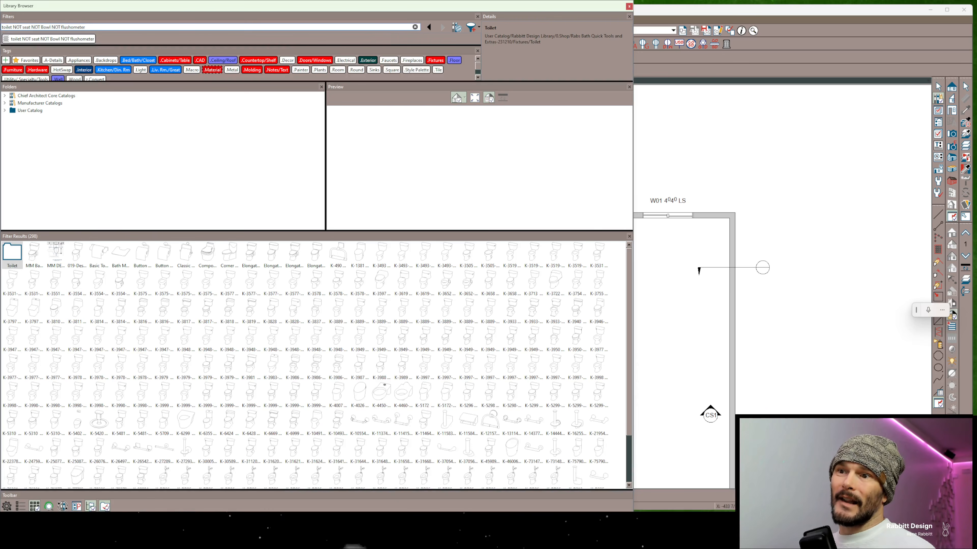
left_click(360, 422)
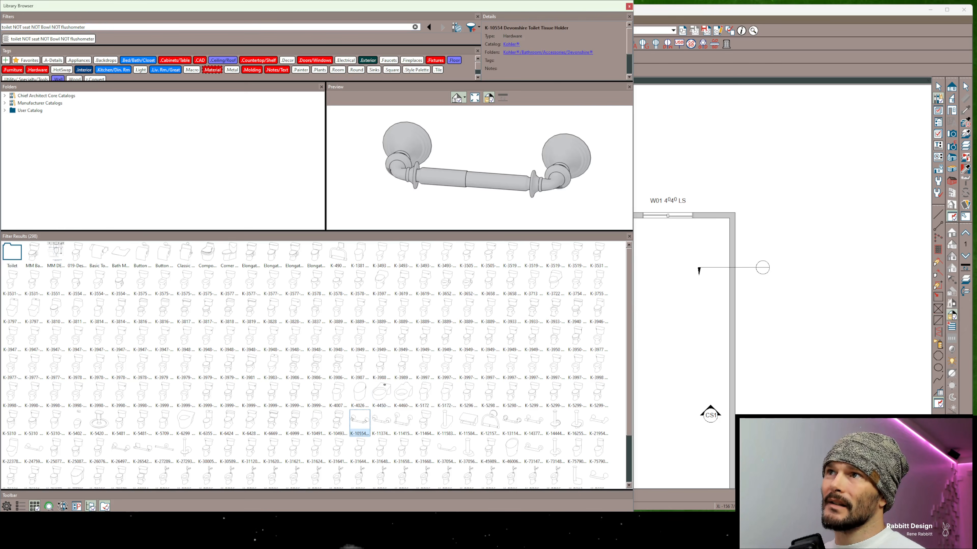
Exclude holders as well by extending the search to "toilet NOT seat NOT Bowl NOT flushometer NOT holder"
left_click(86, 27)
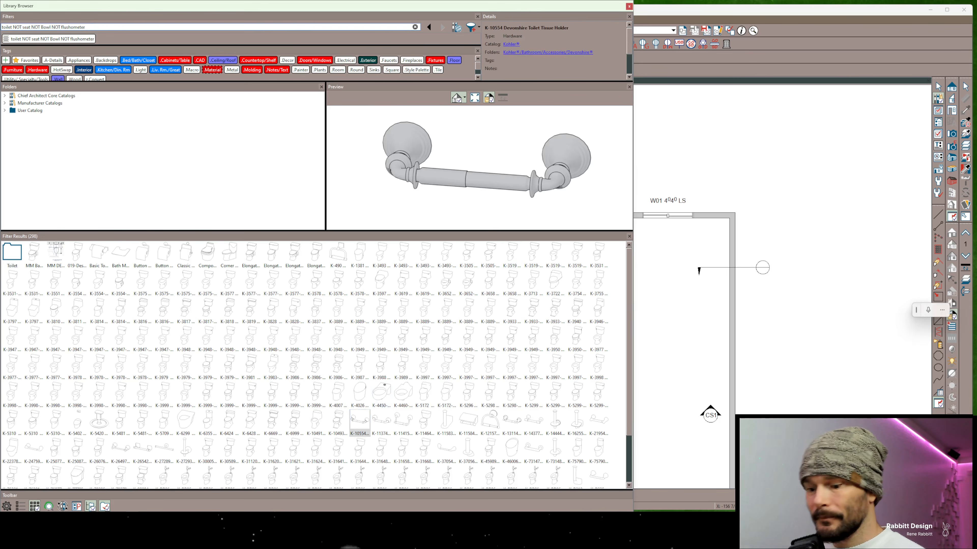
type("NPYT")
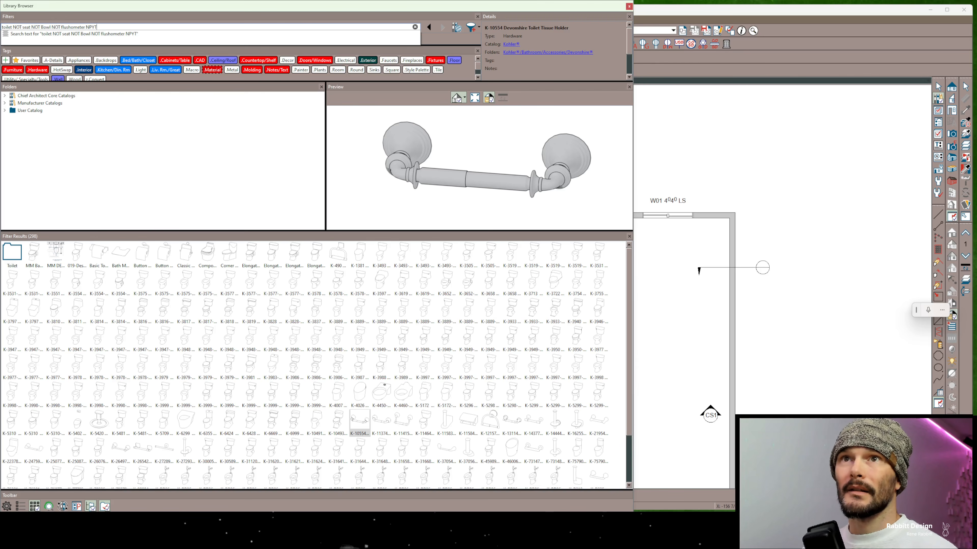
key("BackSpace")
key("BackSpace")
key("BackSpace")
type("OT holder")
key("Return")
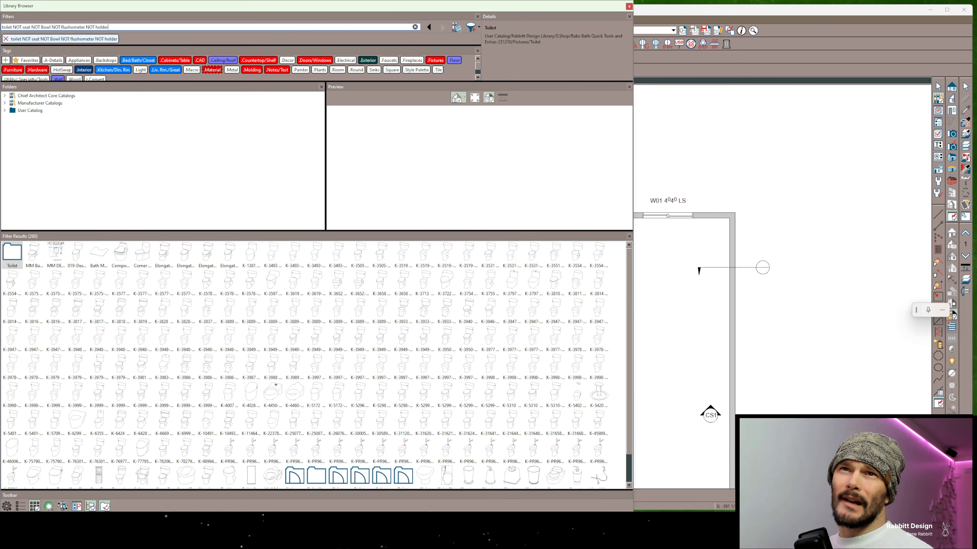
Replace every NOT after the first with OR and search for "toilet NOT seat OR Bowl OR flushometer OR holder"
double_click(33, 27)
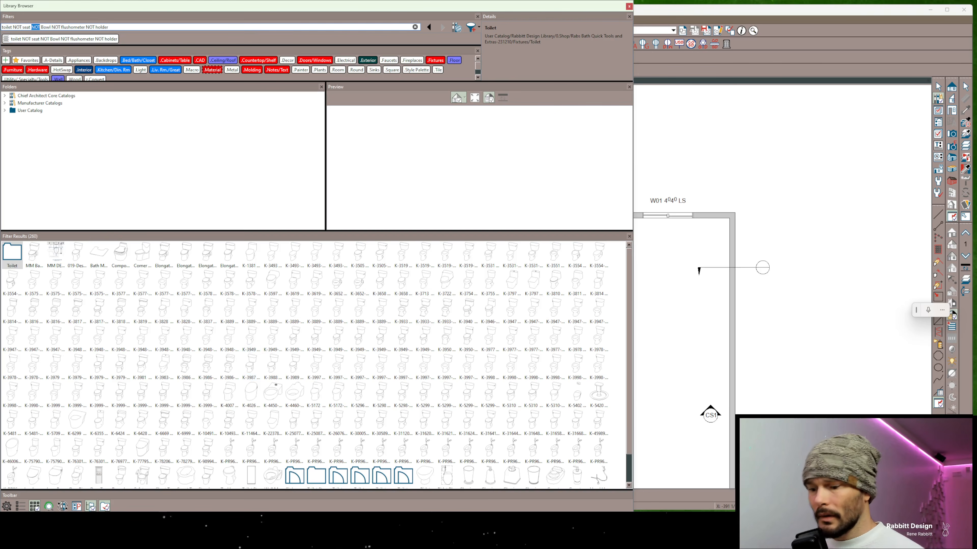
type("OR")
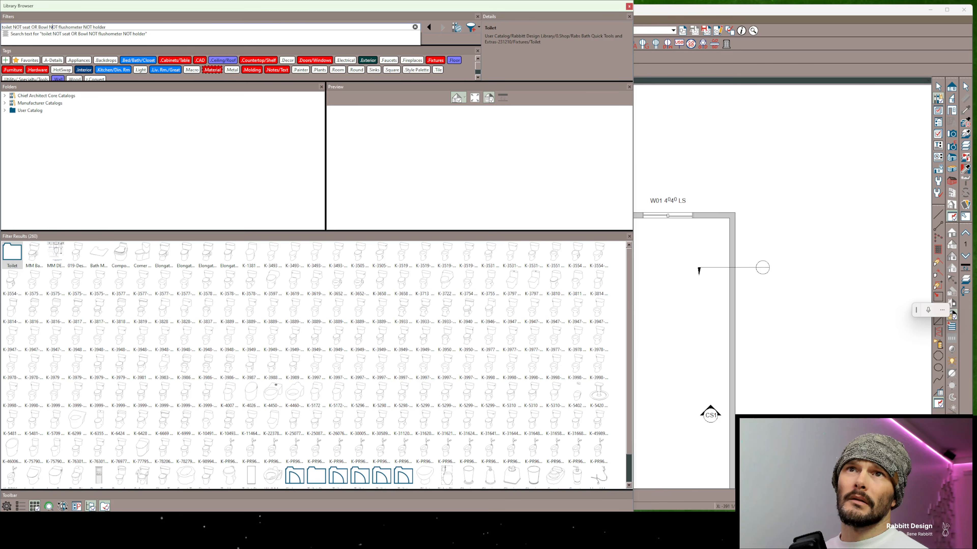
key("BackSpace")
key("BackSpace")
key("BackSpace")
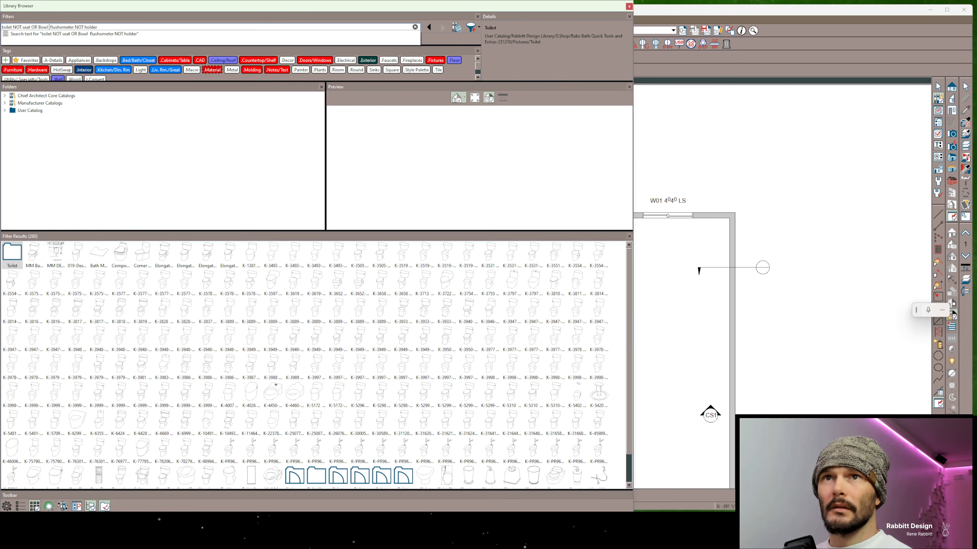
type("OR")
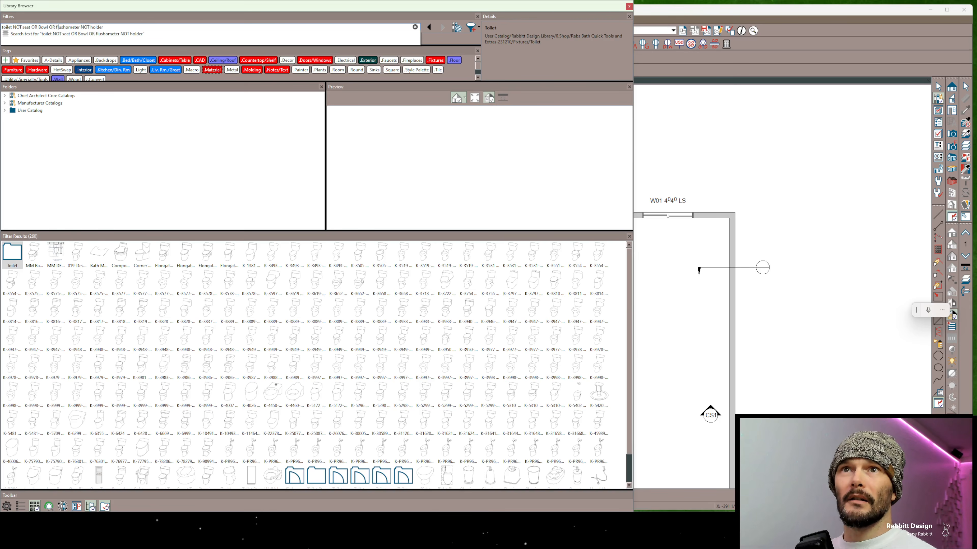
key("BackSpace")
key("BackSpace")
key("BackSpace")
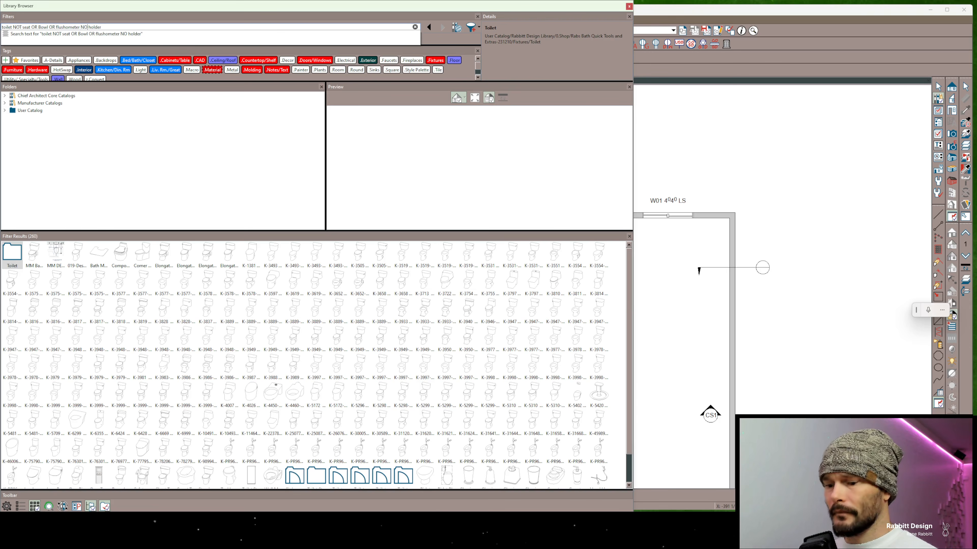
type("OR")
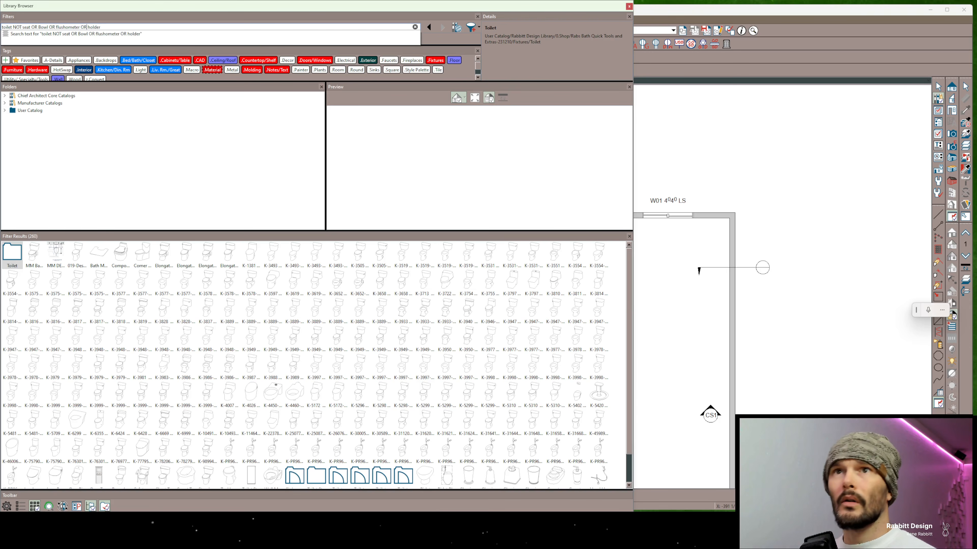
key("Return")
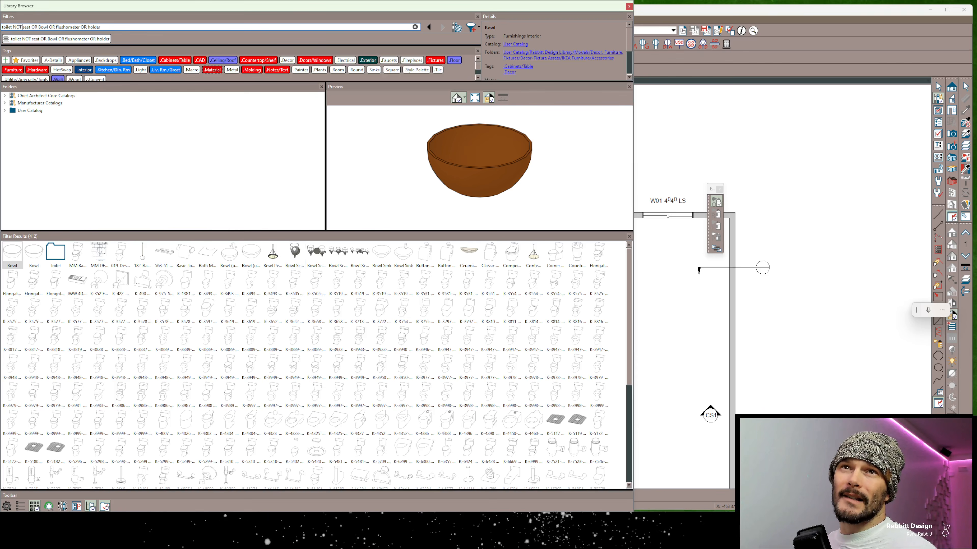
Group the excluded terms in parentheses and search for "toilet NOT (seat OR Bowl OR flushometer OR holder)"
type("(")
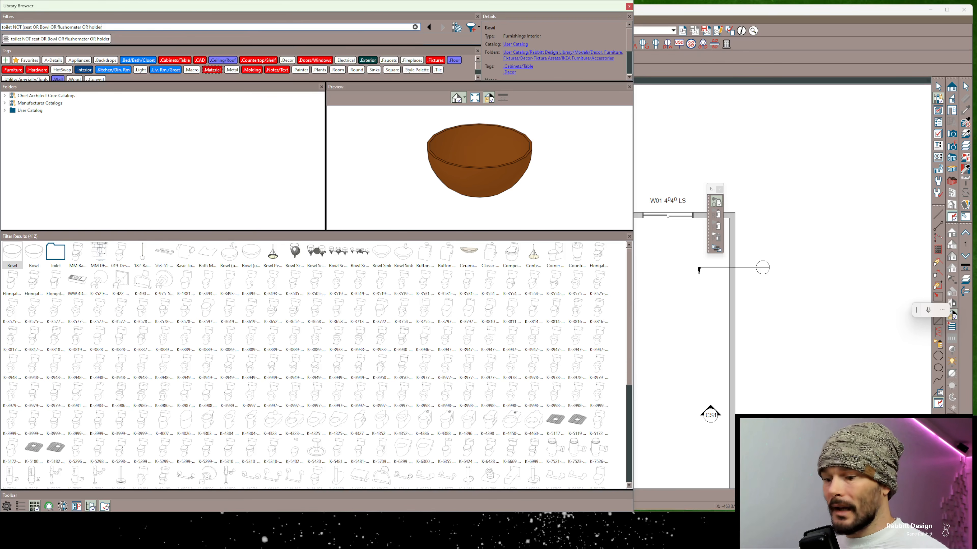
type(")")
key("Return")
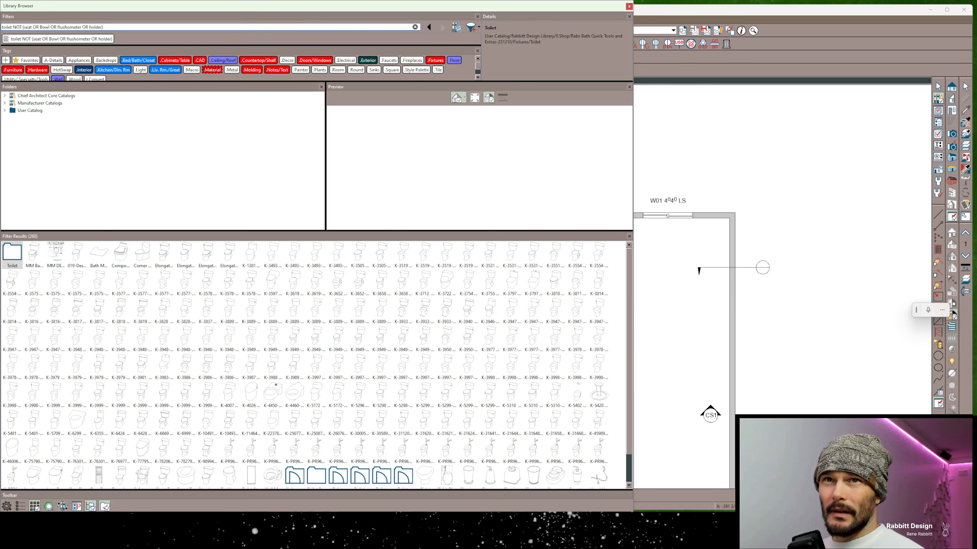
Replace the search text with the symbol shorthand "toilet!seat" and run the search
key("ctrl+a")
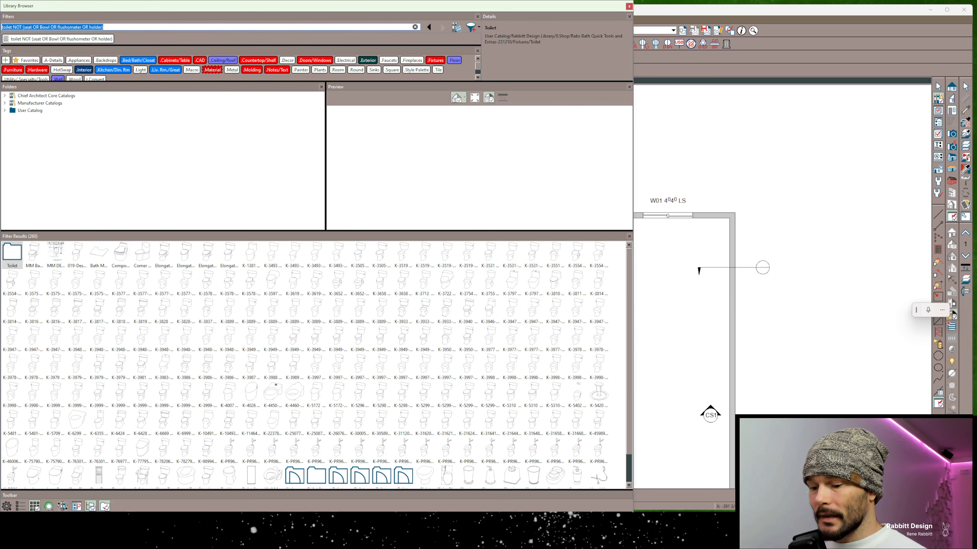
type("toilet")
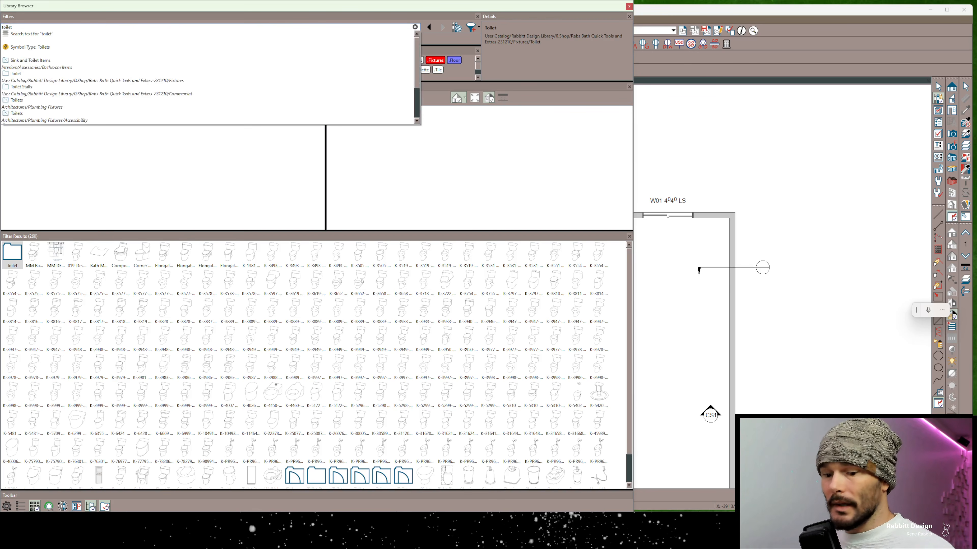
type("!seat")
key("Return")
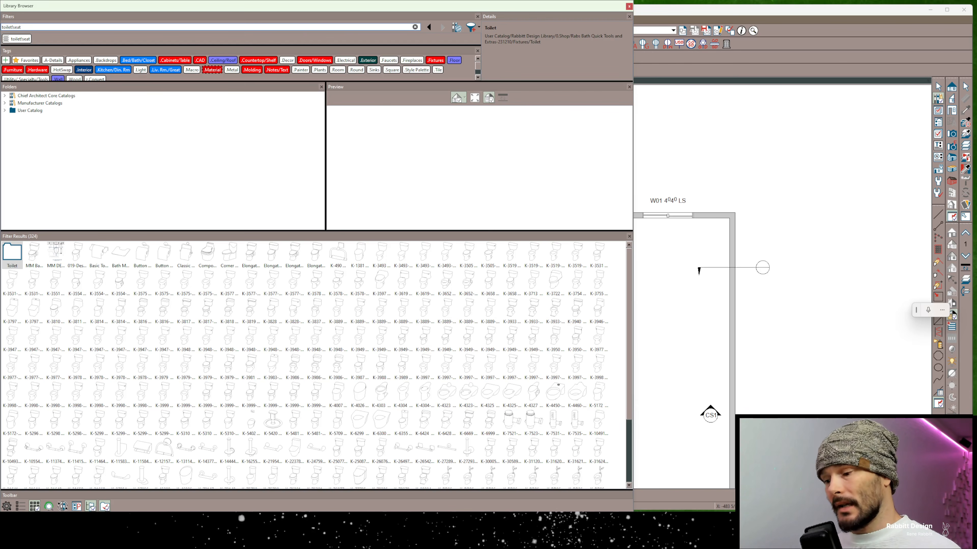
Extend the search with the OR symbol to "toilet!seat|bath" and look through the results
type("|")
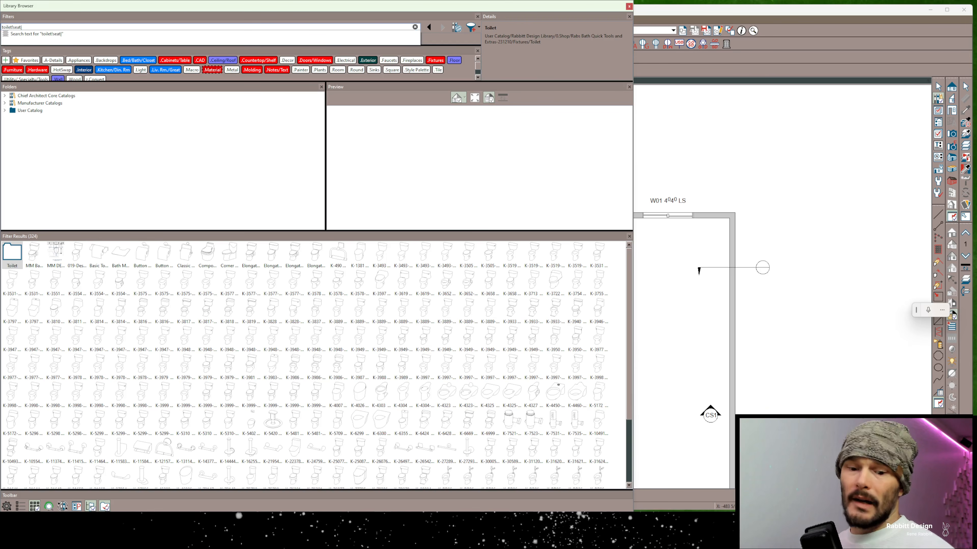
key("Return")
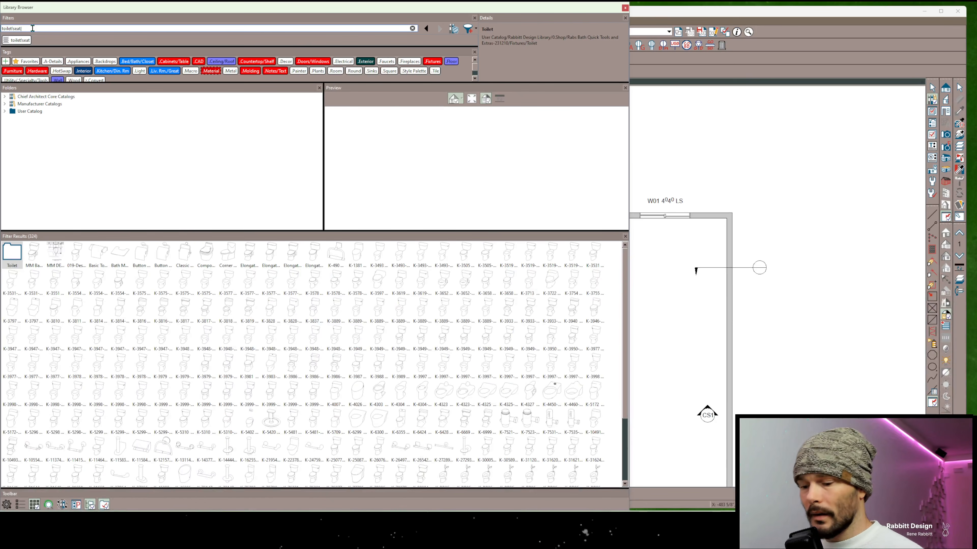
type("|bath")
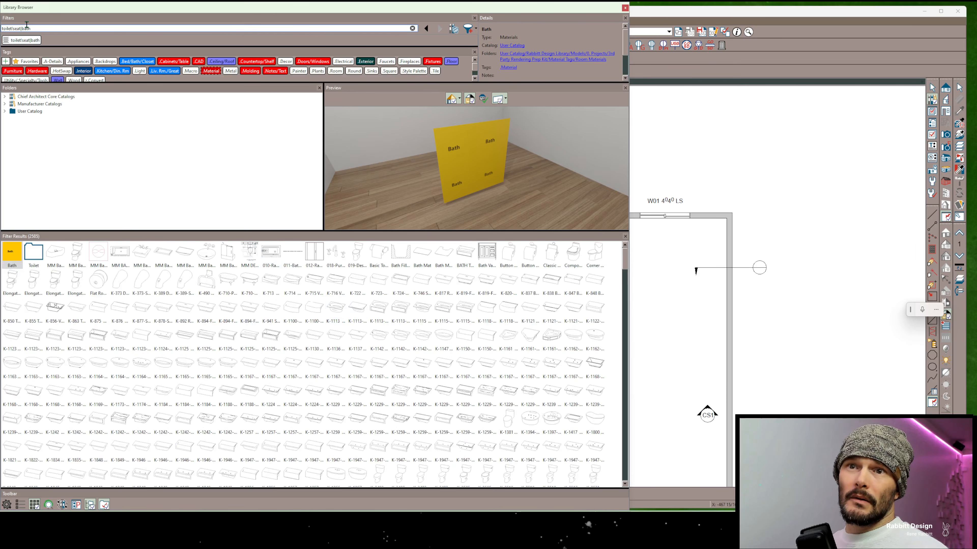
scroll(387, 373, "down", 3)
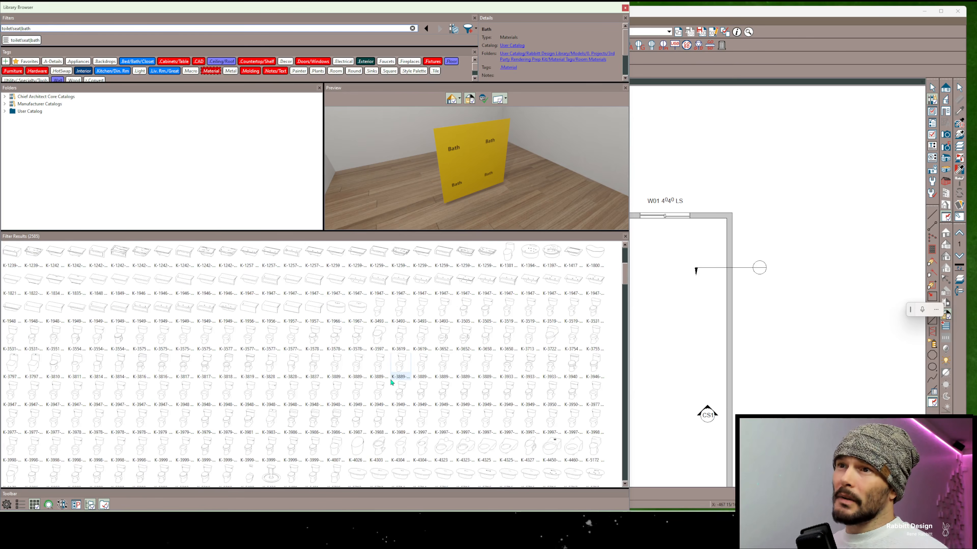
scroll(390, 378, "down", 2)
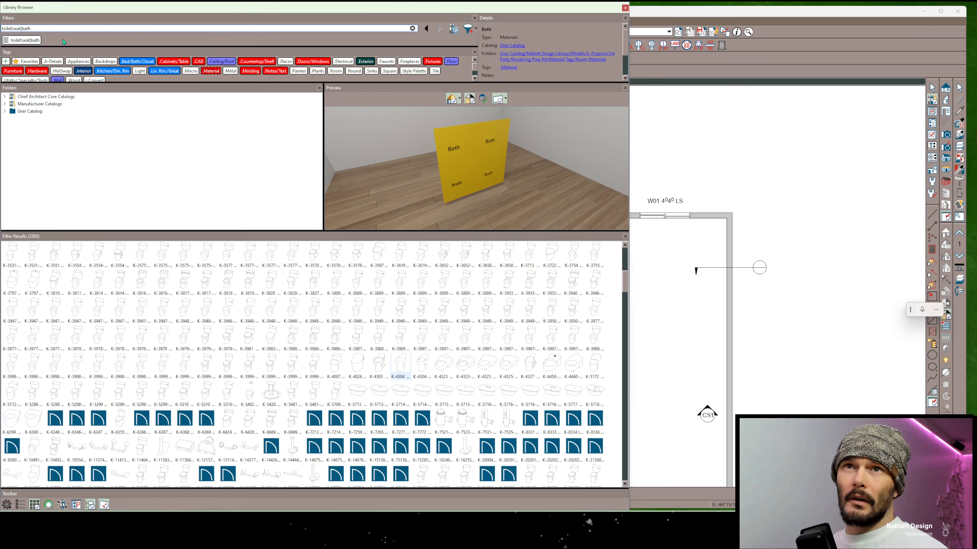
Replace the search with "toilet!kohler" to exclude Kohler items from the toilet results
double_click(43, 27)
triple_click(43, 26)
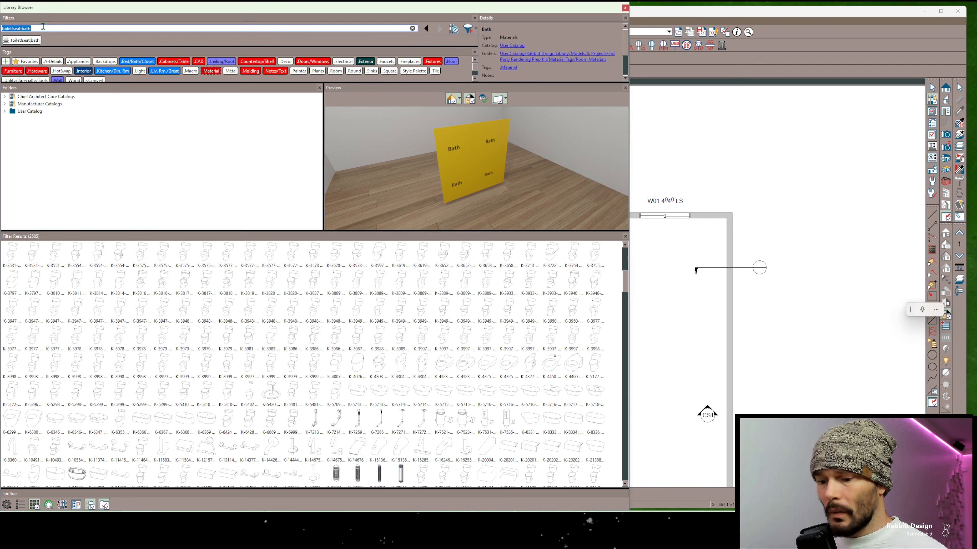
type("toilet")
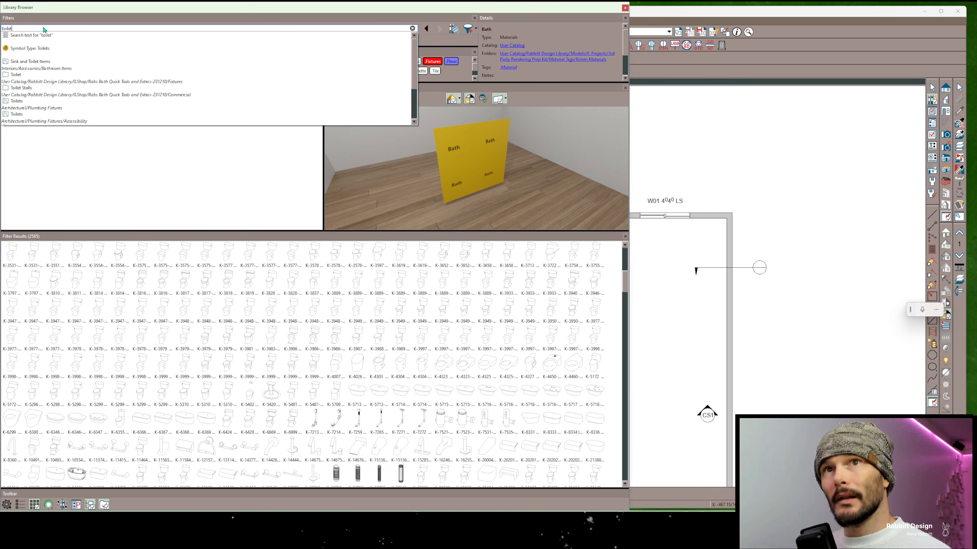
type("!")
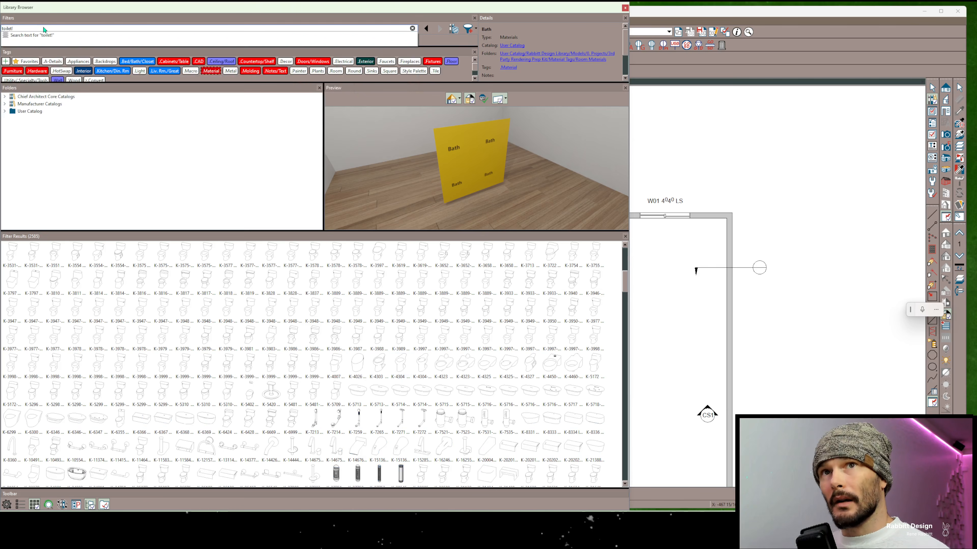
type("kohler")
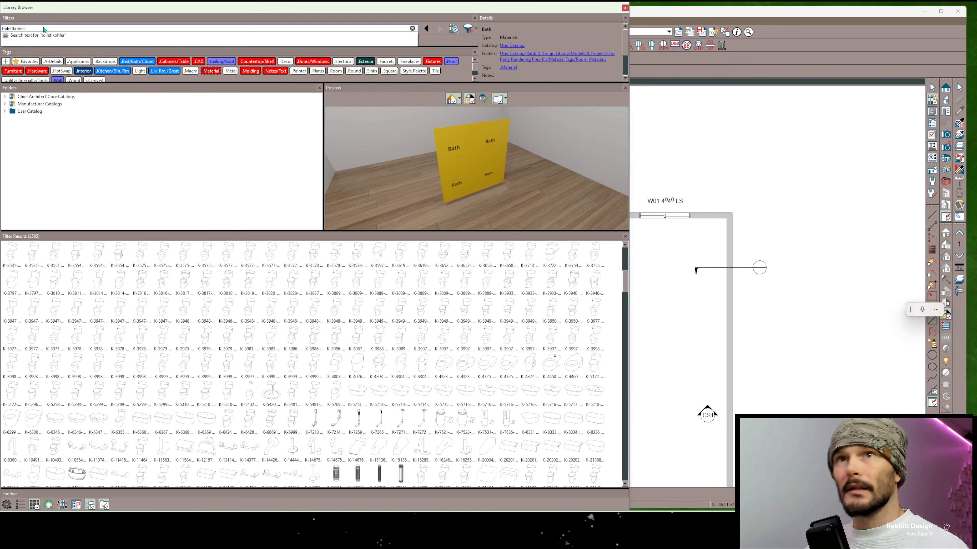
key("Return")
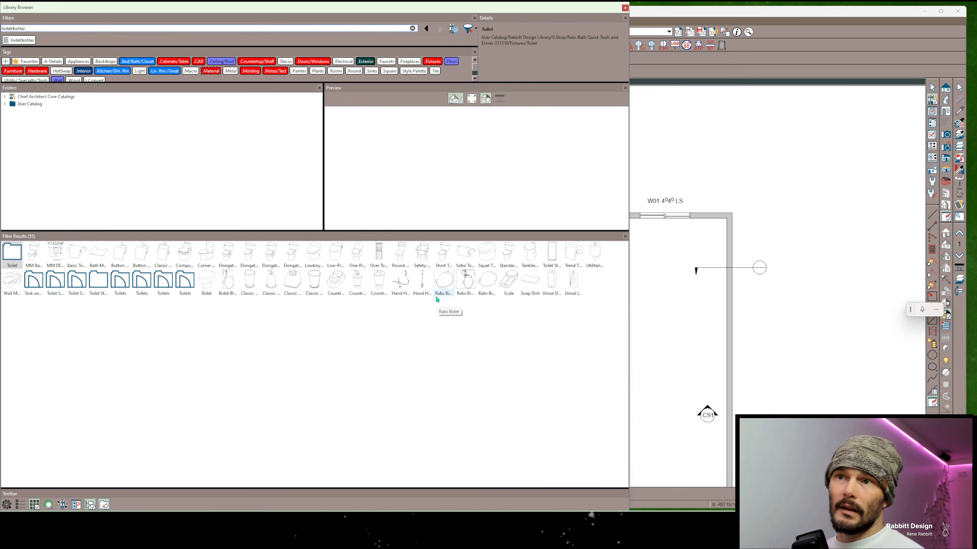
Add the Match Whole Word filter to the "toilet!kohler" search
left_click(47, 31)
key("ctrl+a")
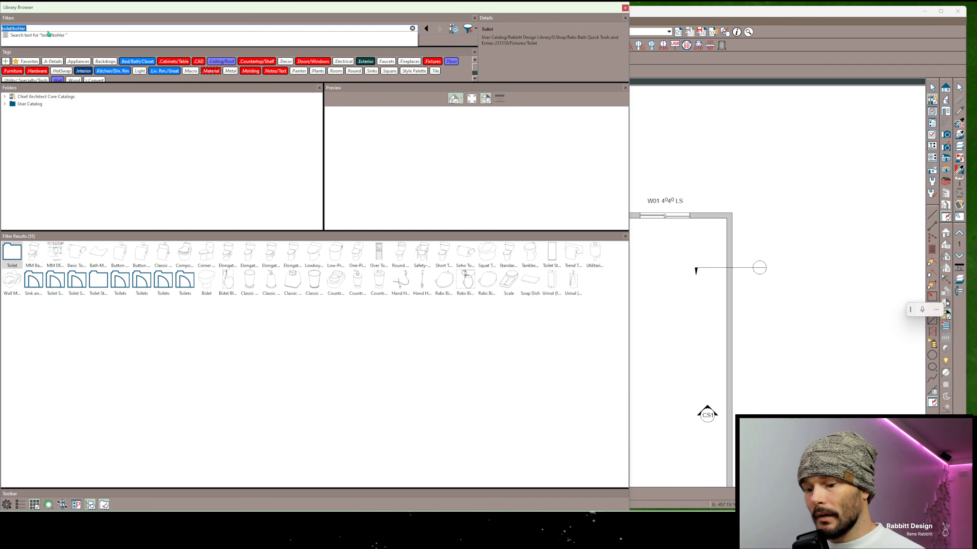
type("match")
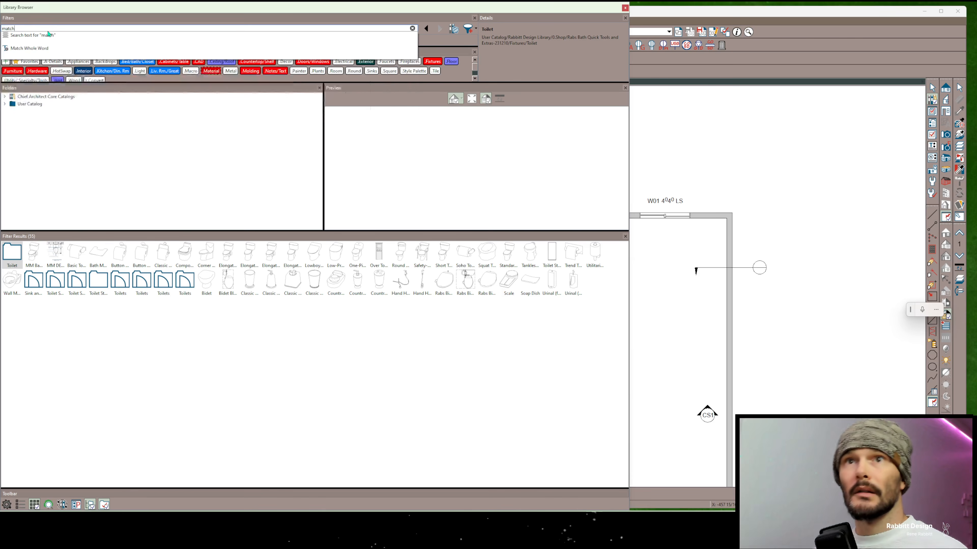
key("Down")
key("Down")
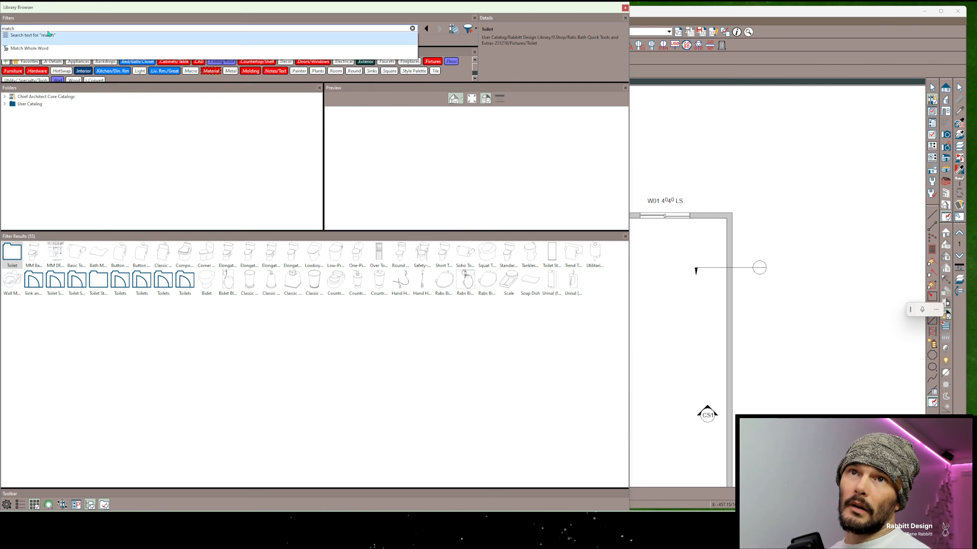
key("Return")
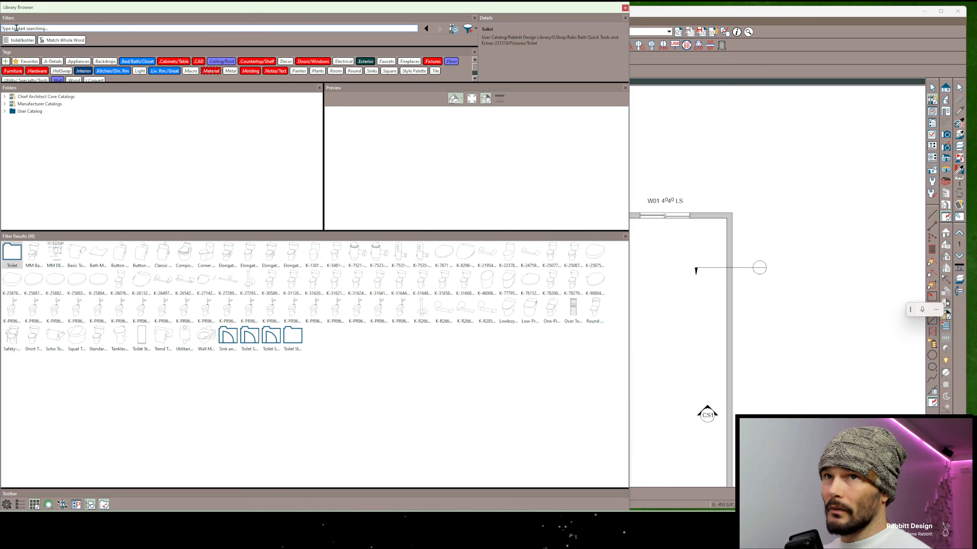
Remove both active filters and search the library for the partial words "toil!koh"
key("BackSpace")
key("BackSpace")
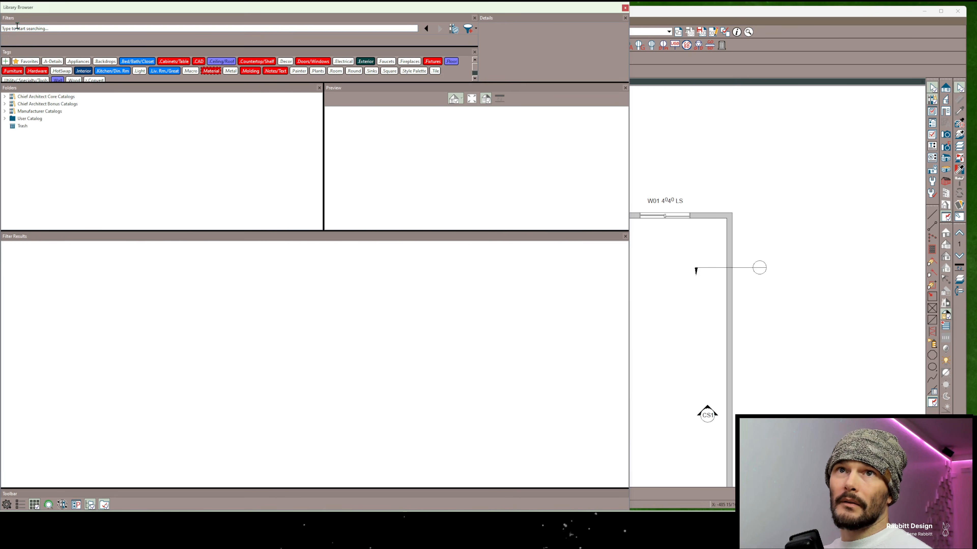
type("toil!")
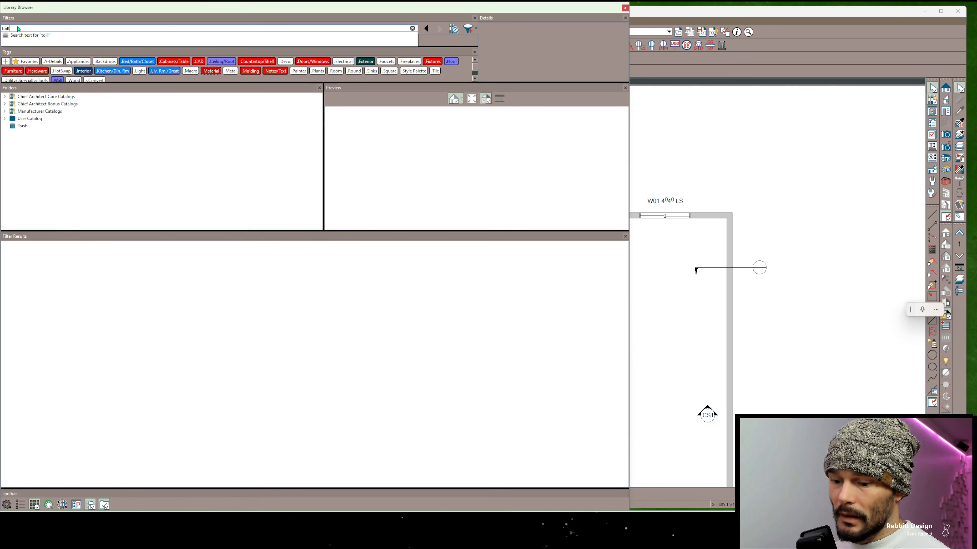
type("koh")
key("Return")
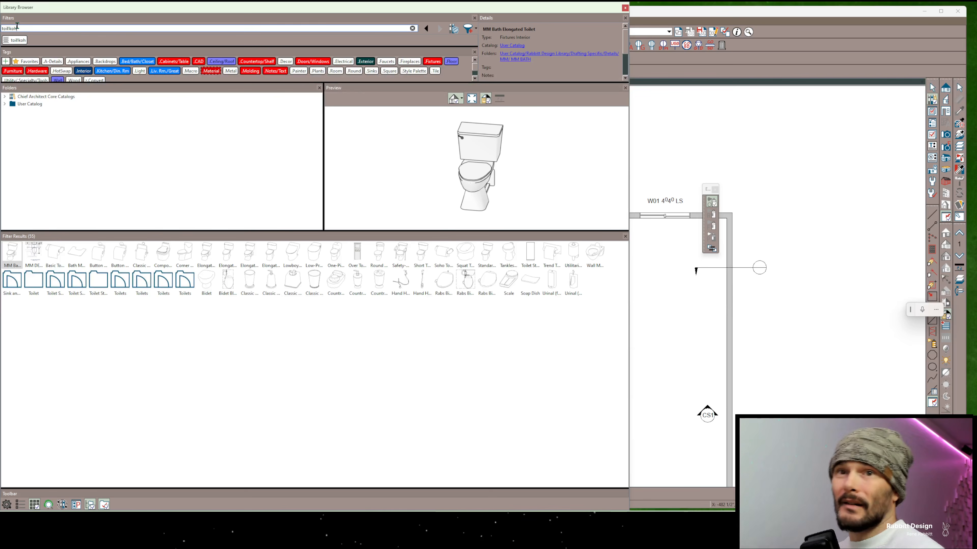
Clear the "toil!koh" search filter and enlarge the Tags area so every tag row fits
triple_click(17, 27)
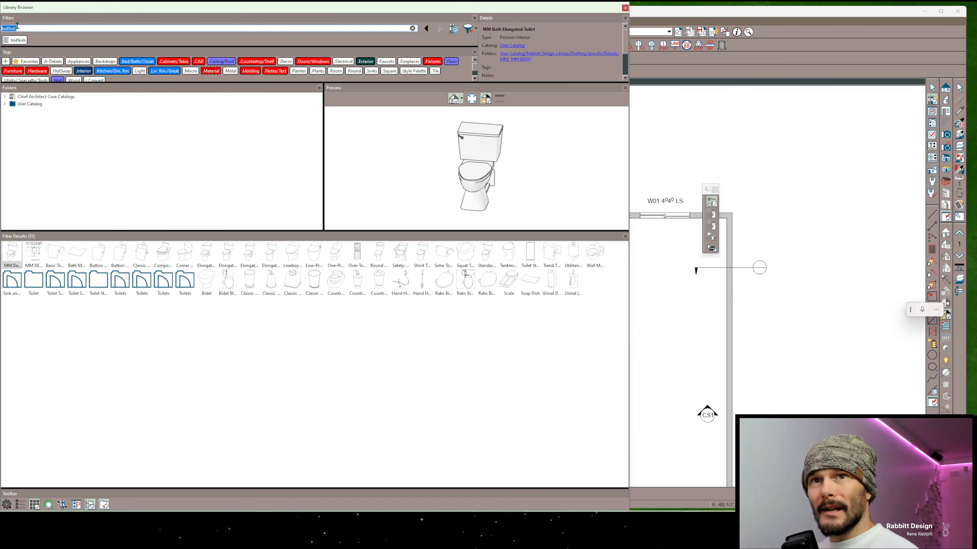
key("BackSpace")
left_click_drag(111, 83, 112, 117)
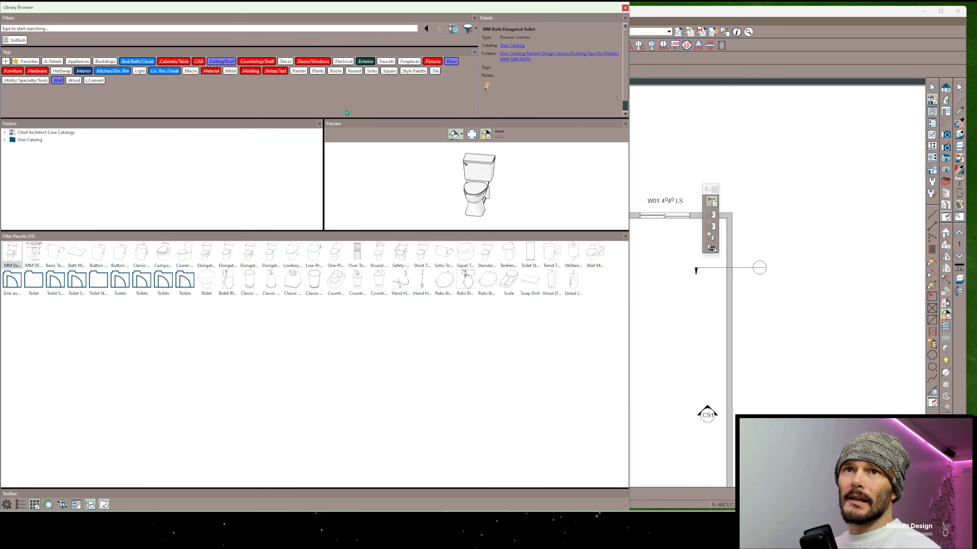
left_click_drag(316, 117, 308, 103)
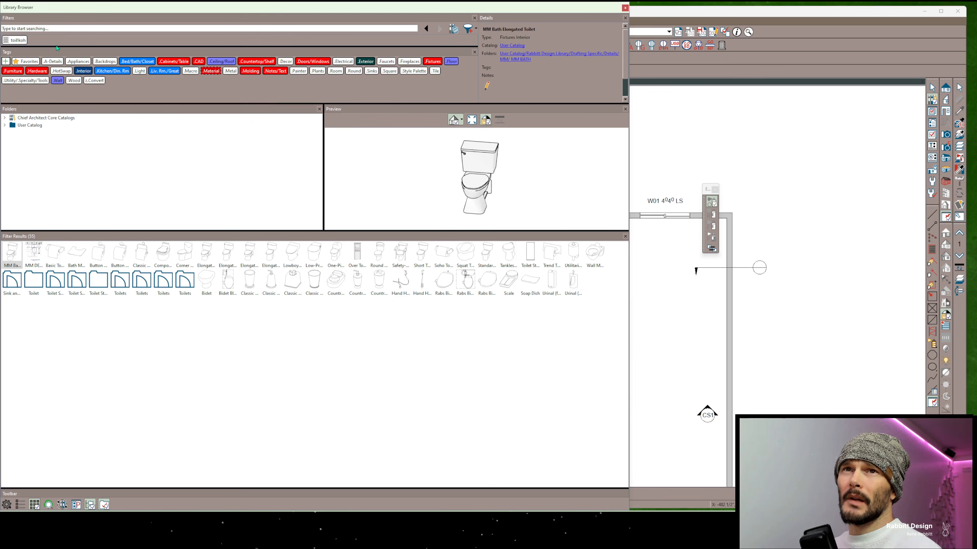
left_click(9, 41)
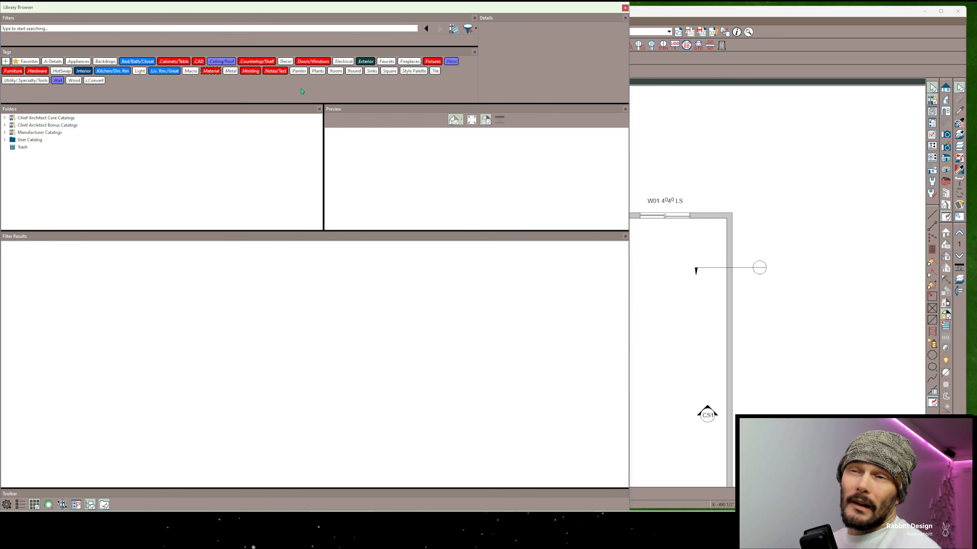
Filter the library by the Light and Wall tags, and replace Light with the Material and Exterior tags
left_click(138, 72)
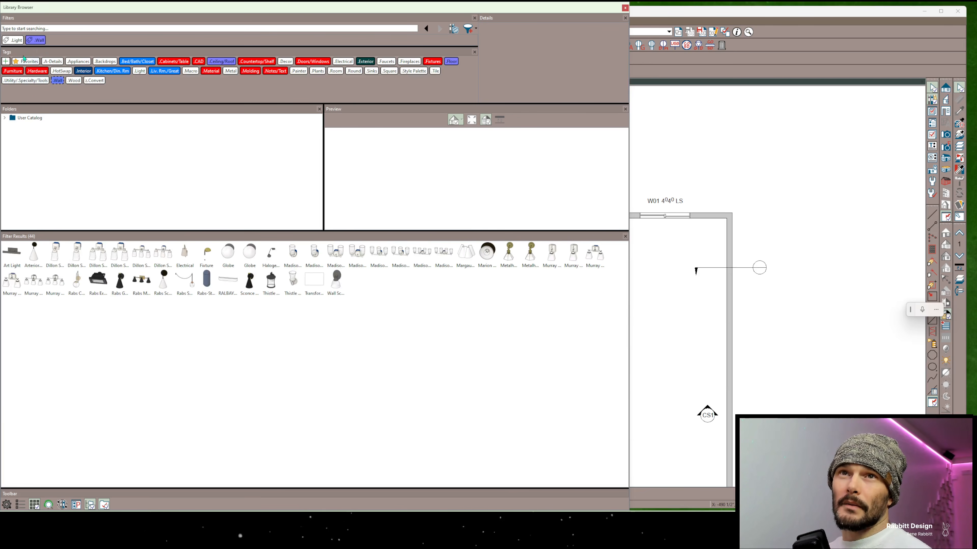
left_click(7, 41)
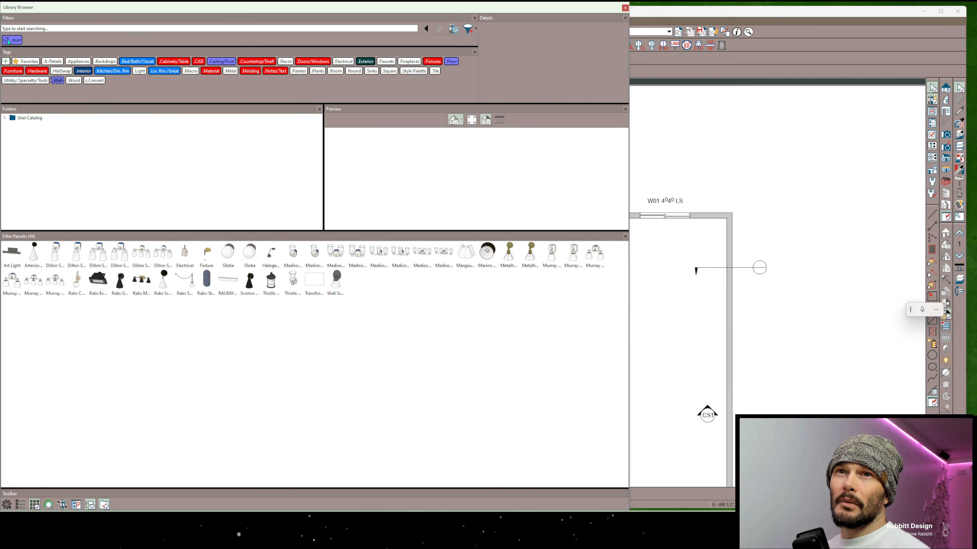
left_click(210, 71)
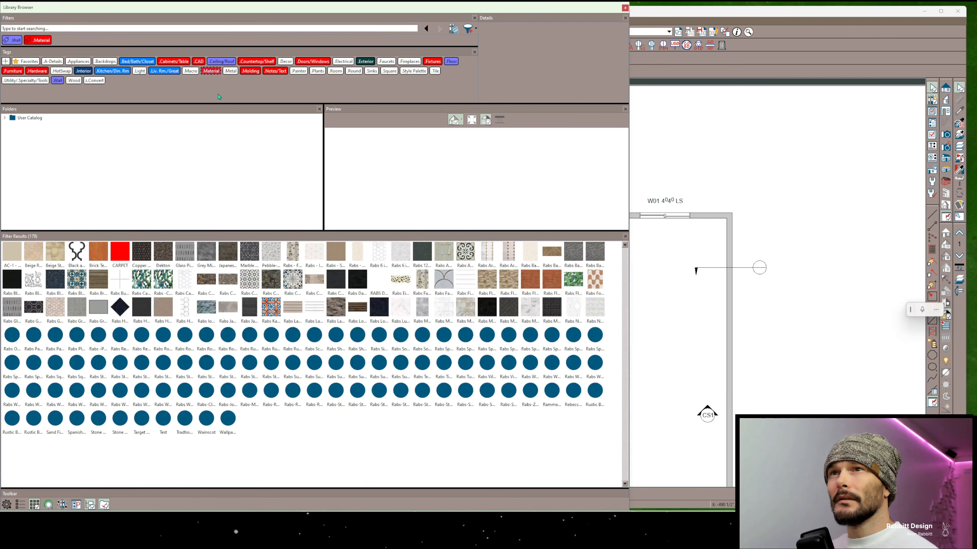
left_click(364, 62)
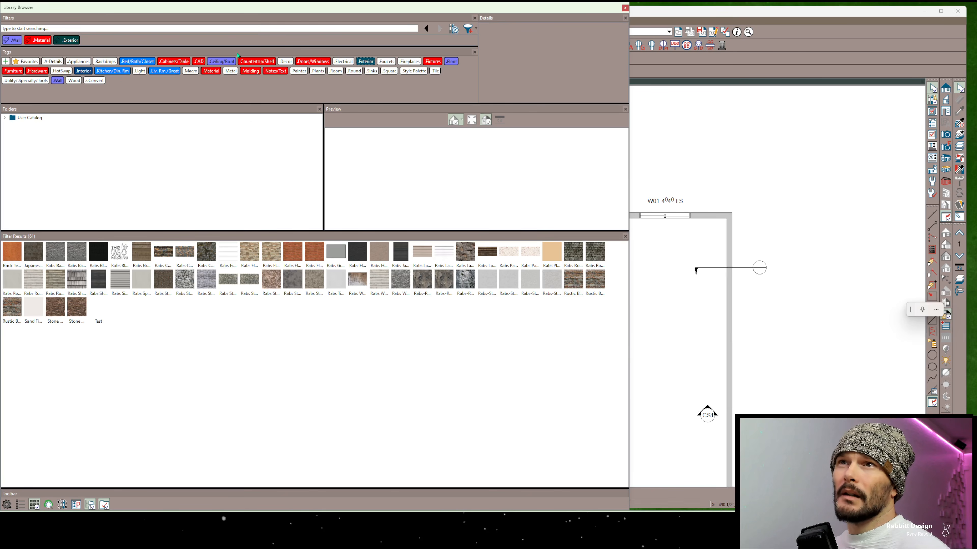
Remove the Wall, Material and Exterior tag filters from the library search
left_click(12, 40)
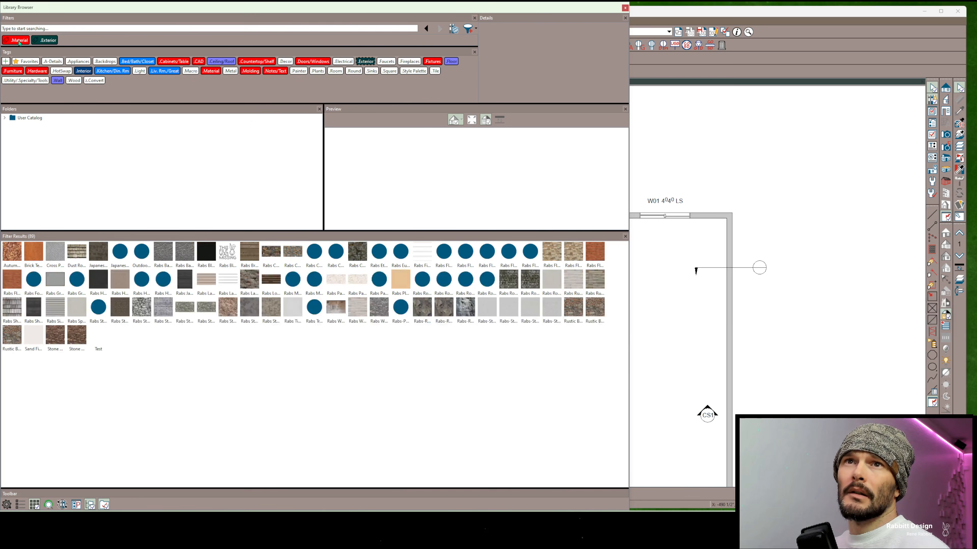
left_click(28, 41)
left_click(27, 41)
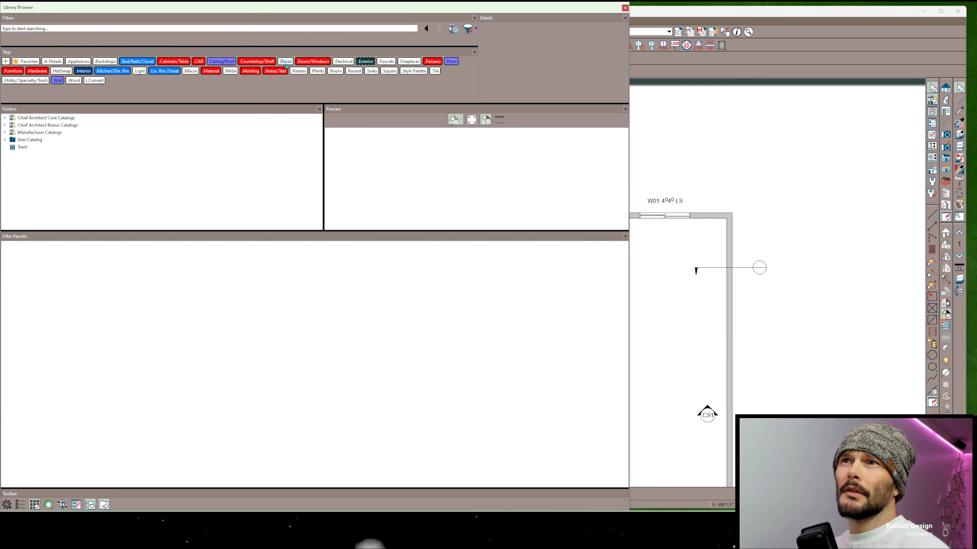
Filter the library by the Decor, Wall and Bed/Bath/Closet tags, and remove the Wall filter to widen the results
left_click(285, 63)
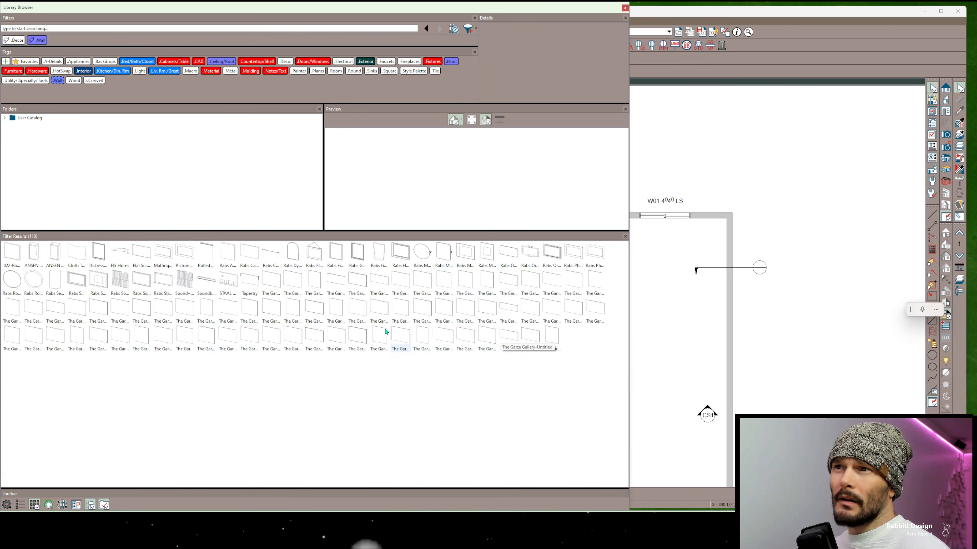
left_click(131, 62)
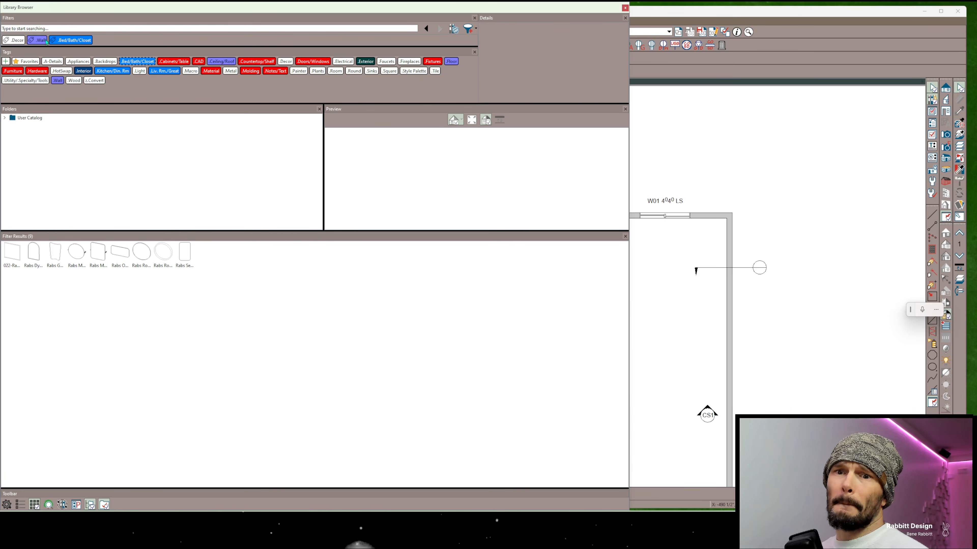
left_click(30, 40)
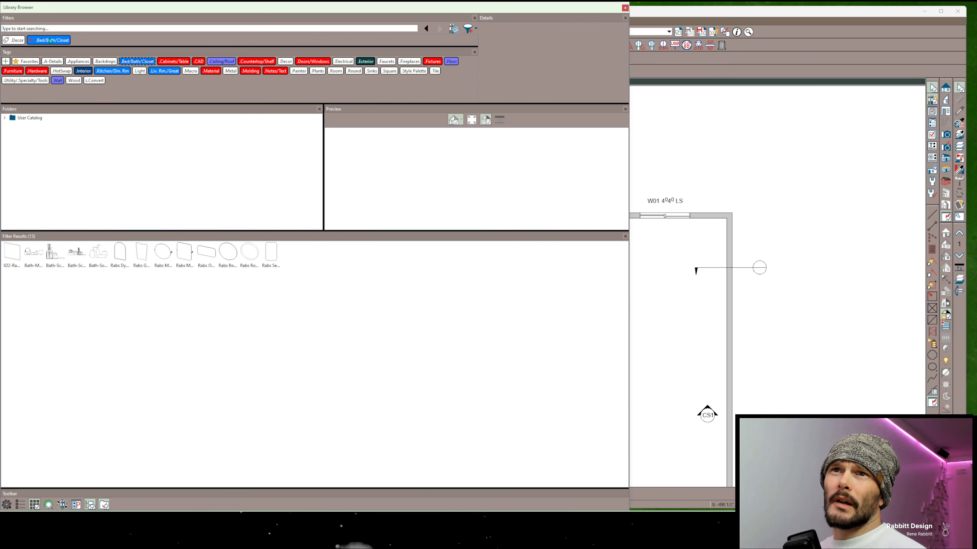
Replace the Bed/Bath/Closet tag filter with Countertop/Shelf, keeping the Decor tag filter
left_click(30, 40)
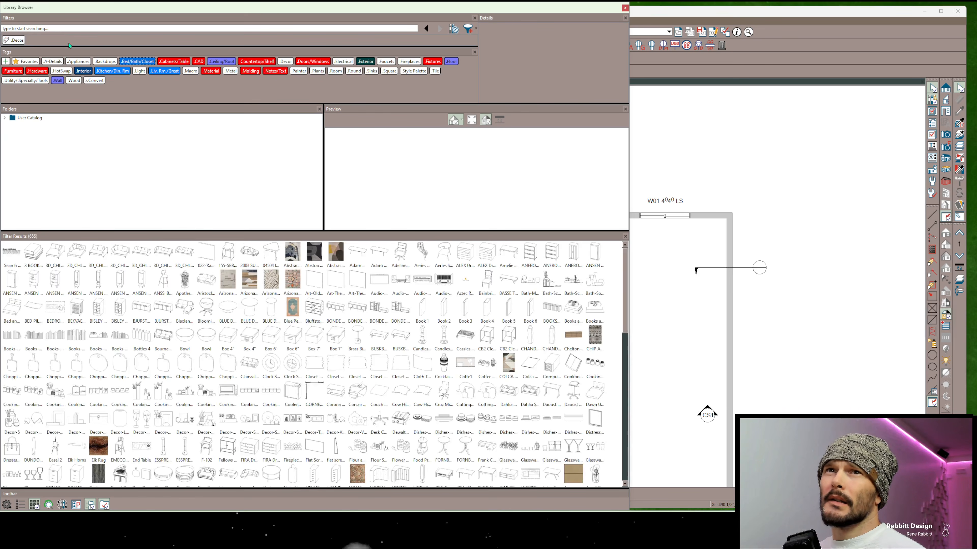
left_click(258, 61)
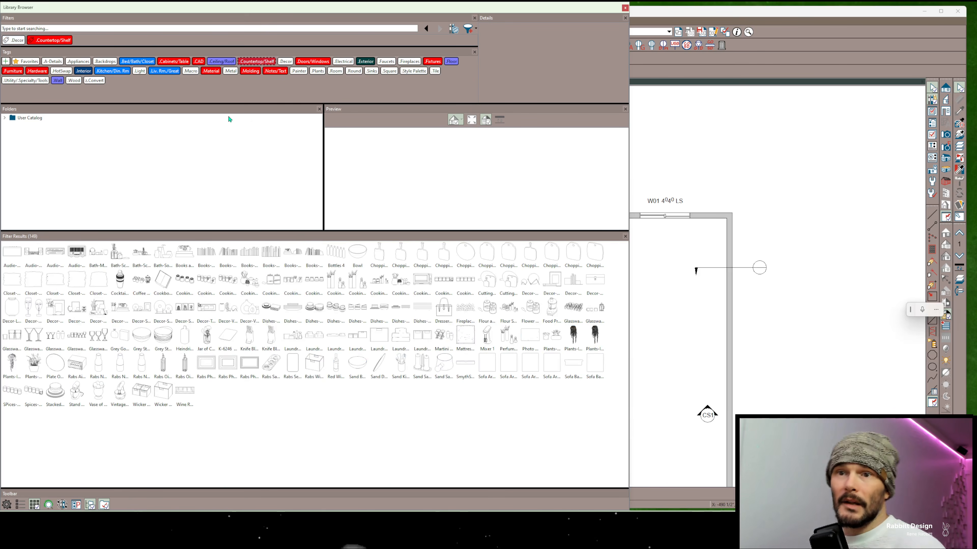
Open the Sand Bowl's object specification, review its special placement options, and cancel without changes
left_click(352, 366)
right_click(356, 369)
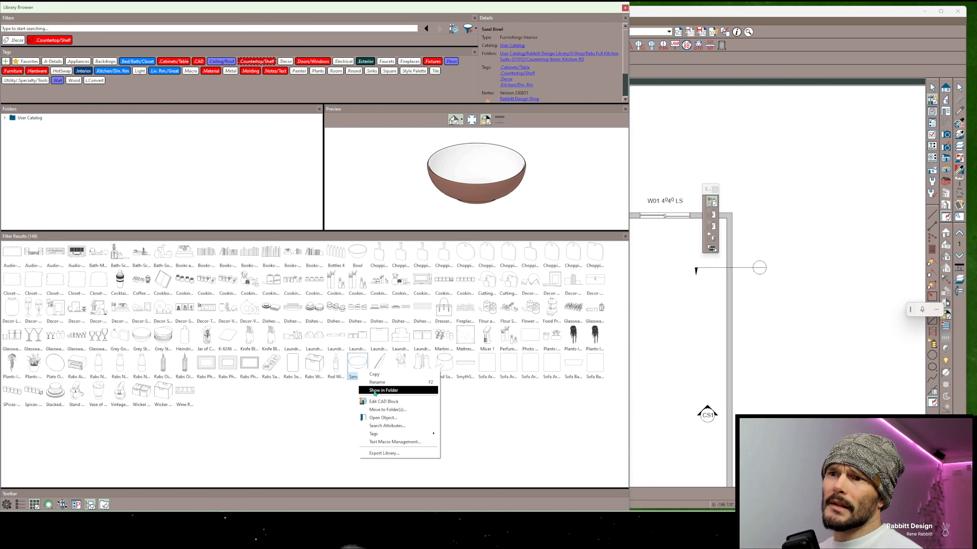
left_click(382, 418)
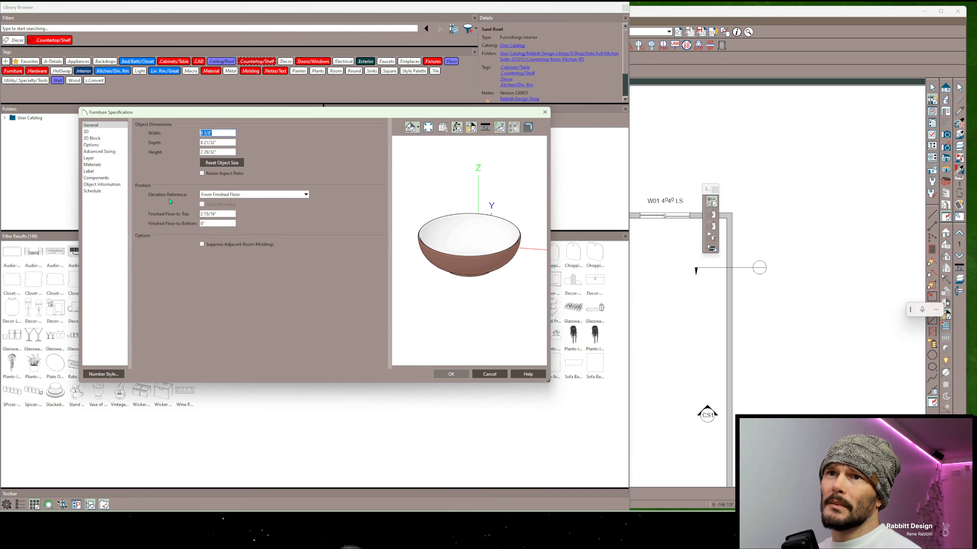
left_click(104, 145)
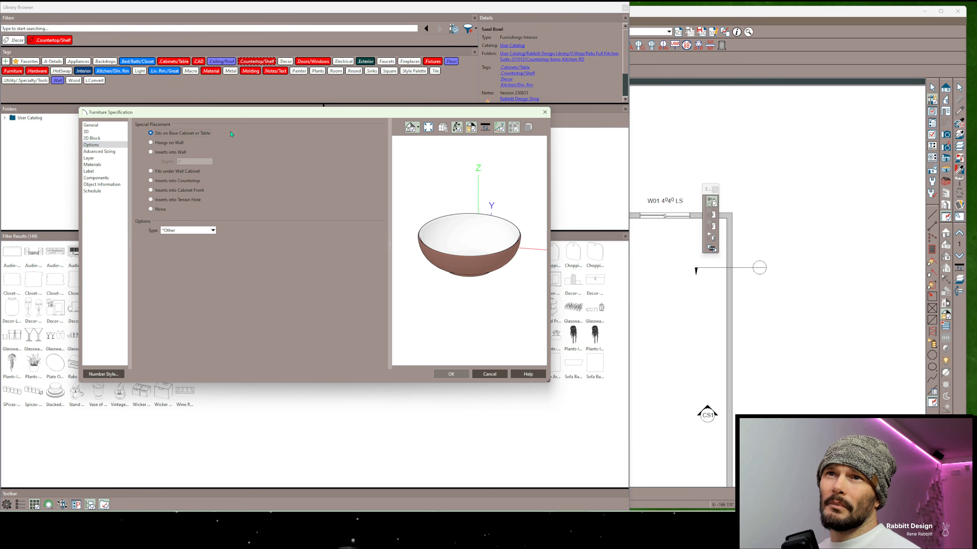
left_click(490, 374)
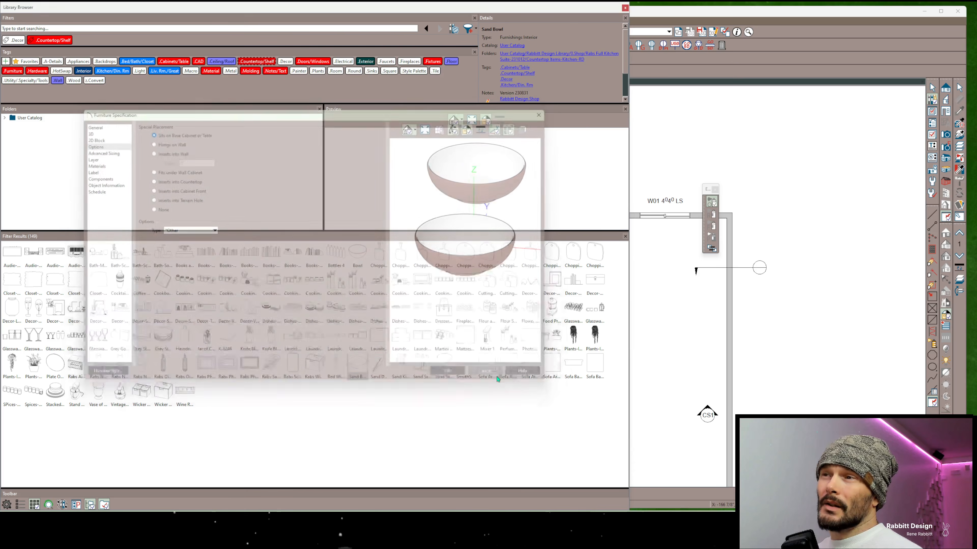
Replace the Decor and Countertop/Shelf tag filters with Symbol Placement: Sits on Base Cabinet or Table, and select a range of results starting at Book
left_click(15, 41)
left_click(17, 39)
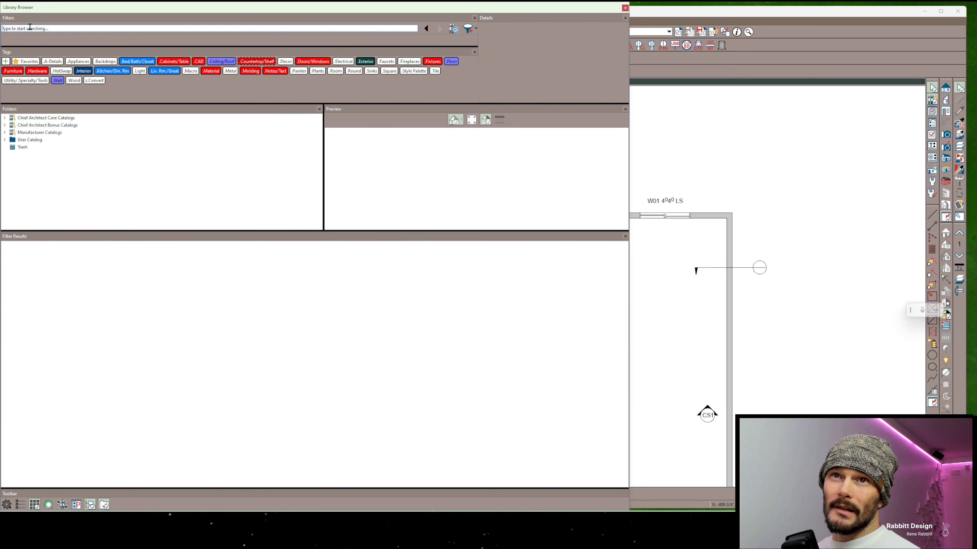
left_click(30, 27)
type("sits")
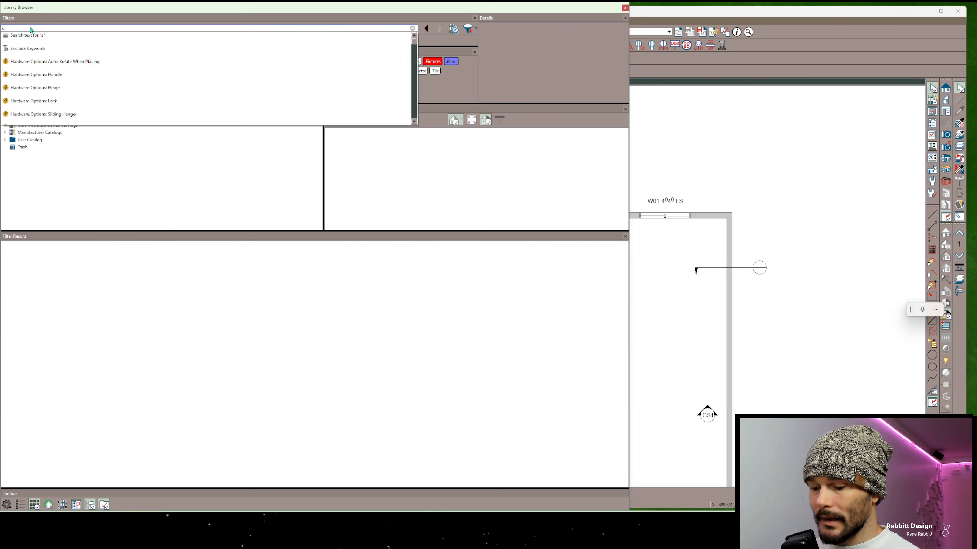
key("Down")
key("Down")
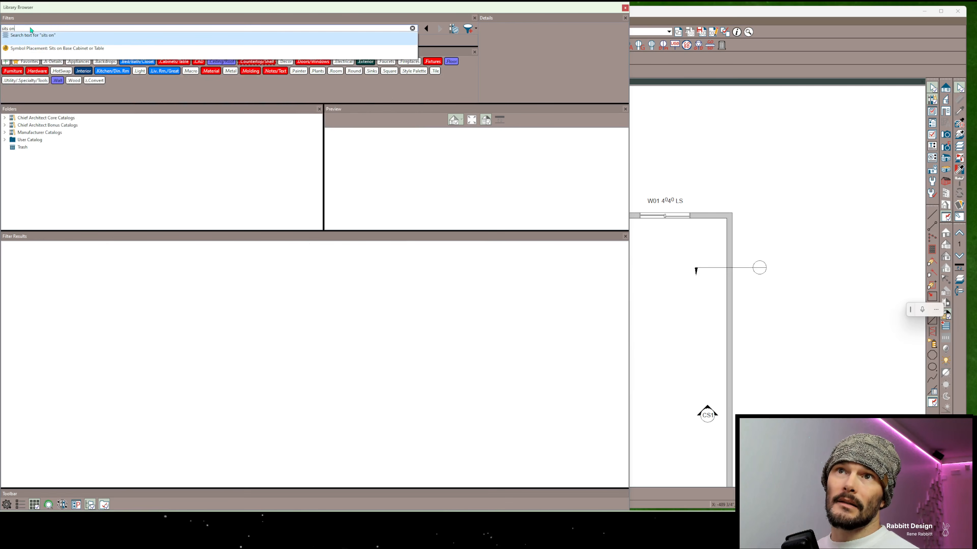
key("Return")
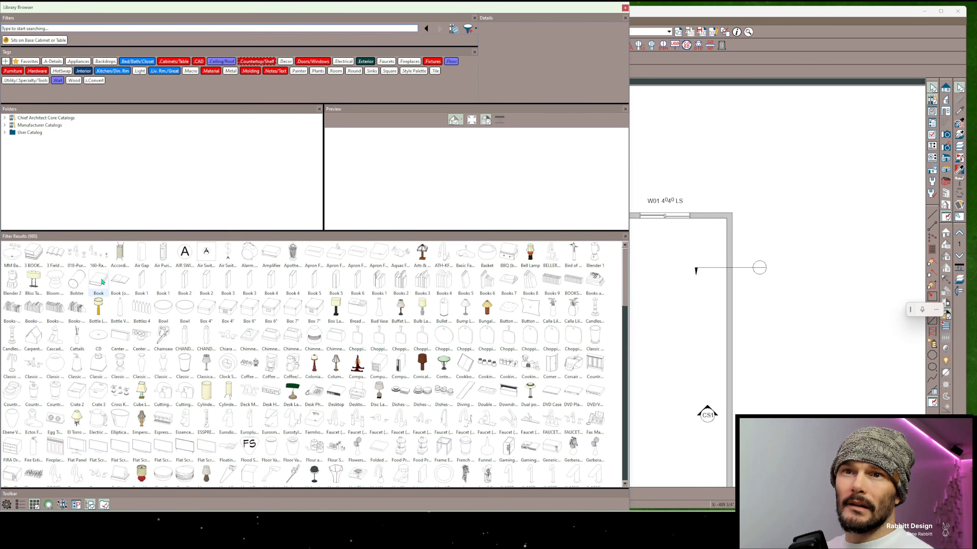
left_click_drag(91, 277, 602, 324)
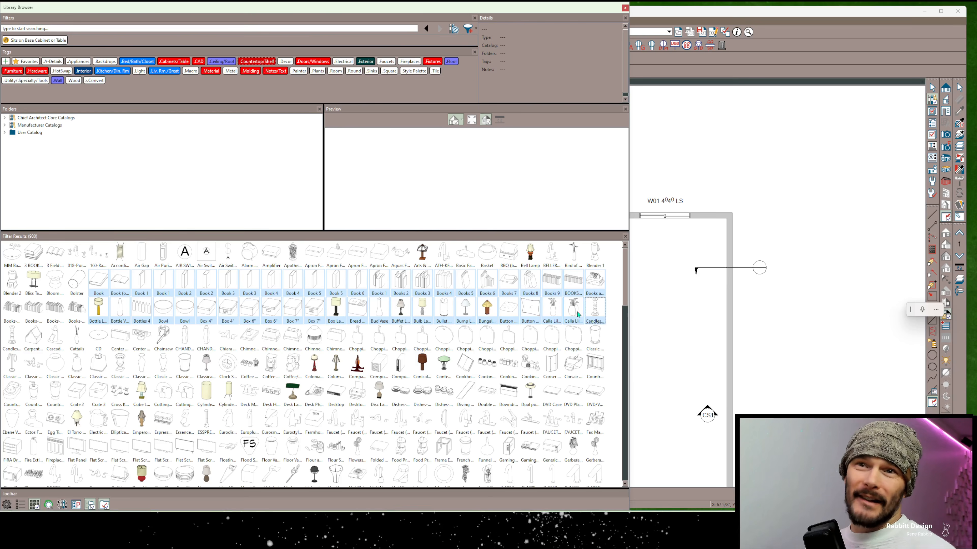
Replace the symbol placement filter with Symbol Type: Ranges (free standing)
left_click(38, 42)
left_click(37, 28)
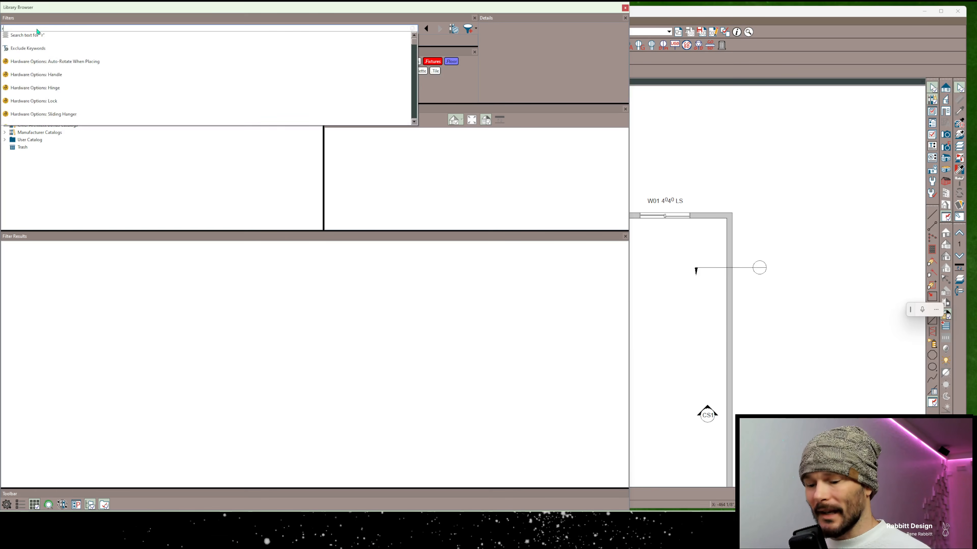
type("ran")
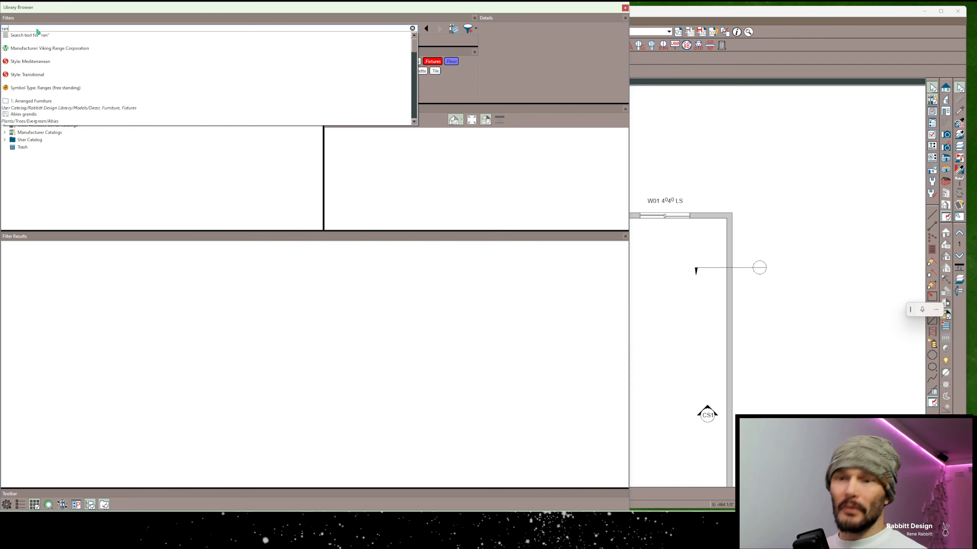
type("ge")
key("Down")
key("Down")
key("Down")
key("Return")
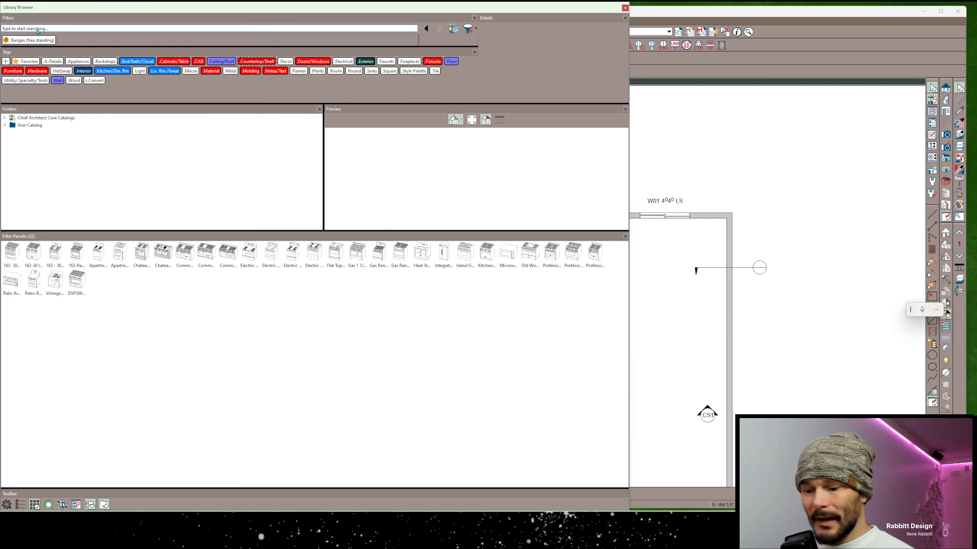
Add the text filter "!sub" to the ranges search, and extend the search to the bonus and manufacturer catalogs, expanding the manufacturer list
type("!")
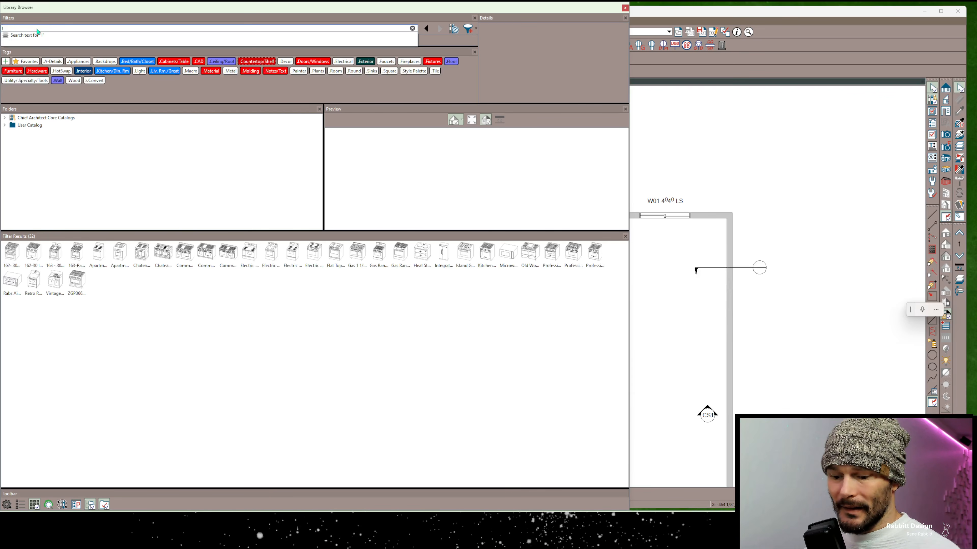
type("sub")
key("Return")
left_click(454, 29)
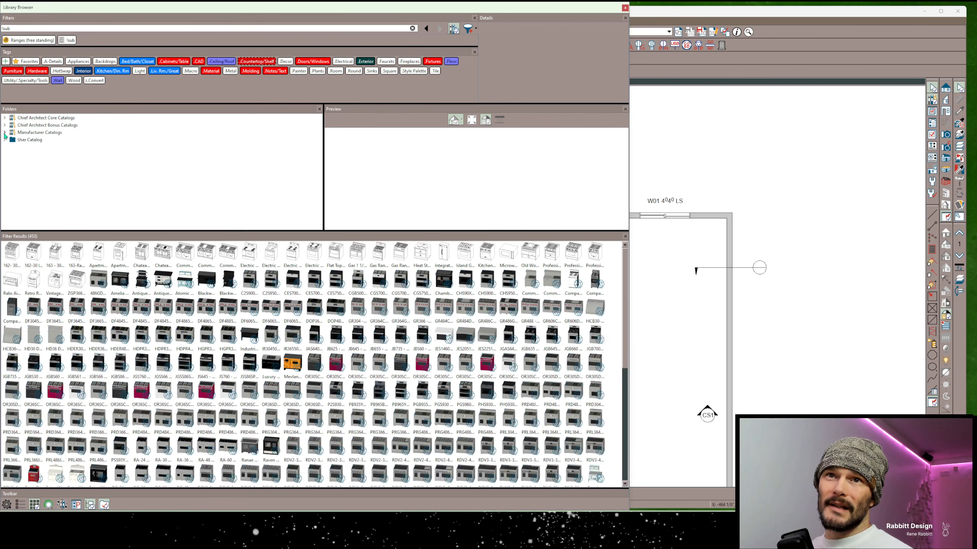
left_click(5, 132)
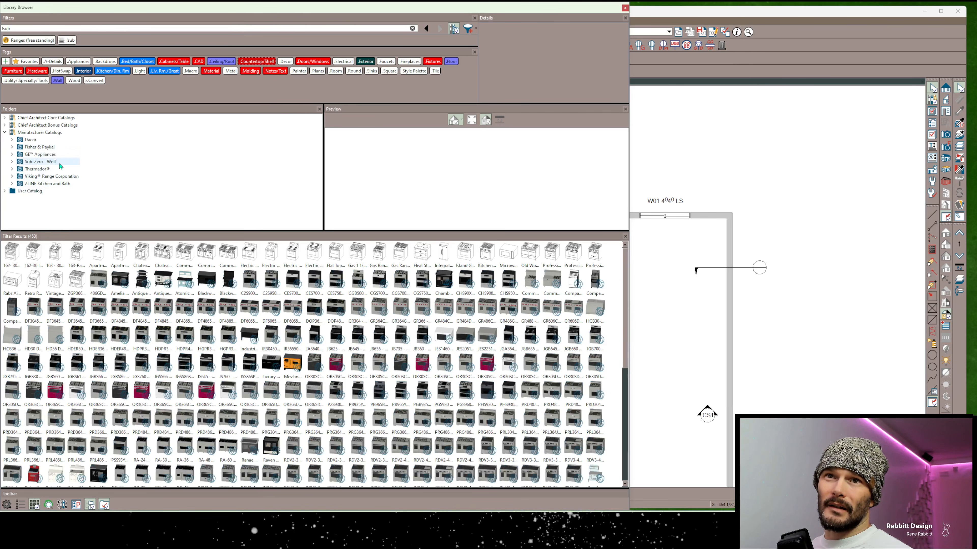
Change the text filter to "!viking" and expand the Manufacturer Catalogs folder to check its brands
left_click(15, 28)
key("BackSpace")
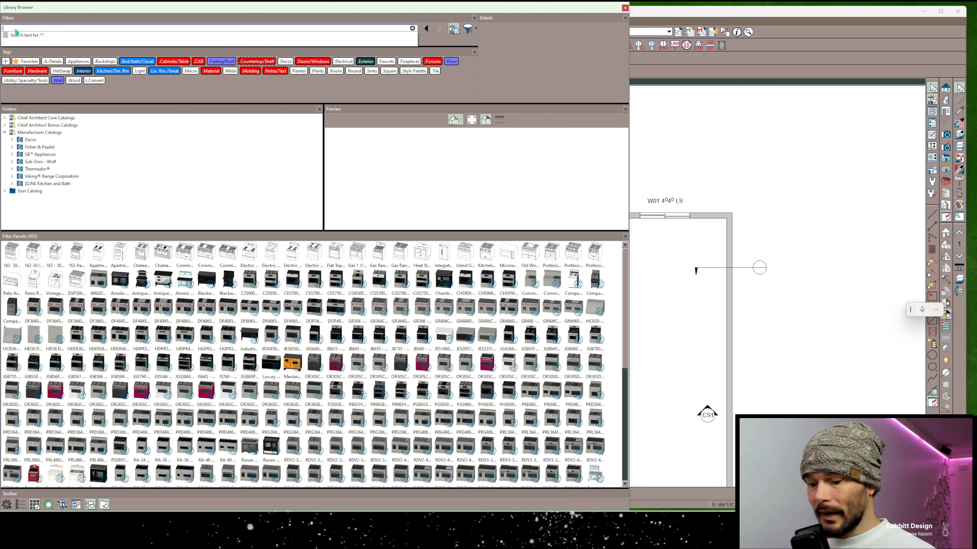
type("viking")
key("Return")
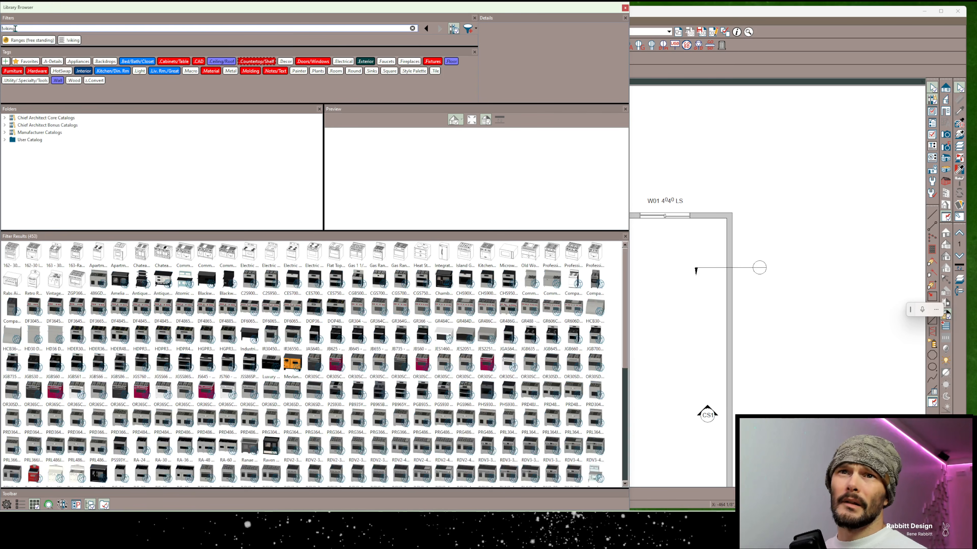
left_click(4, 132)
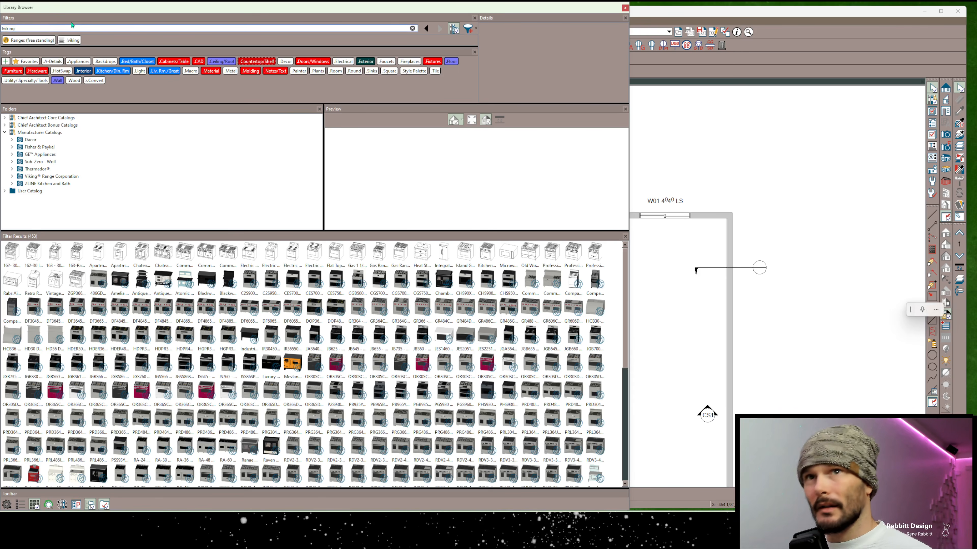
Retry the exclusion with the capitalized text filter "!Viking" and check the brands listed under Manufacturer Catalogs
key("Delete")
type("V")
key("Return")
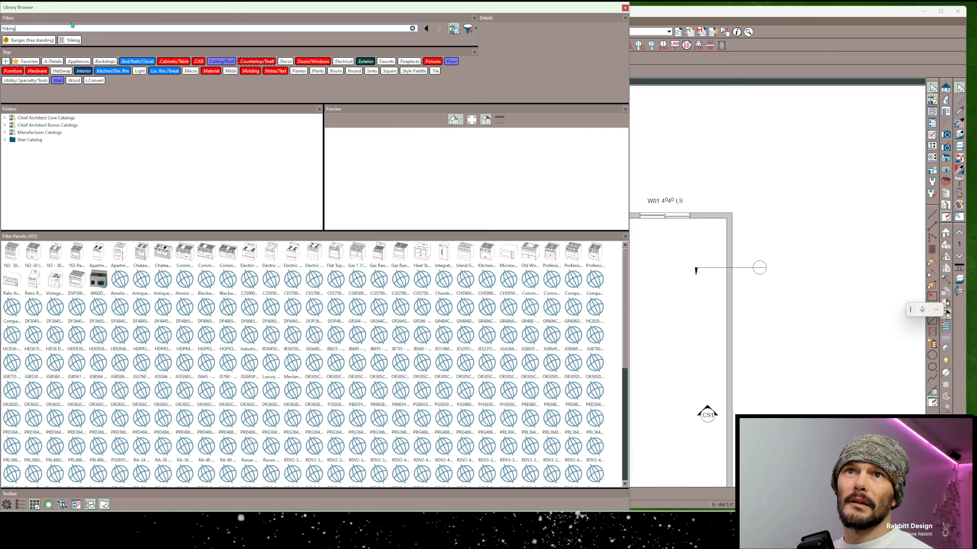
left_click(5, 133)
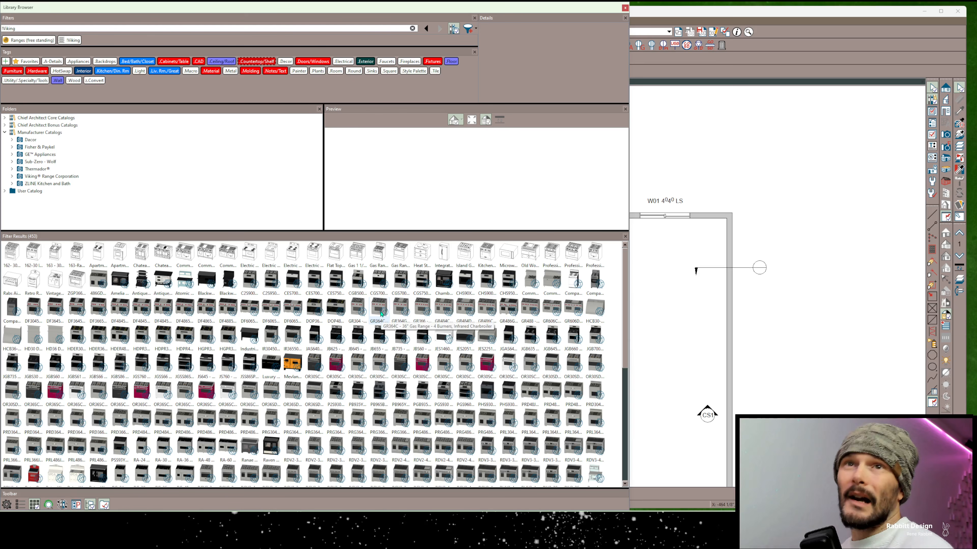
Remove the Ranges (free standing) and "!Viking" filters and empty the library search text
double_click(15, 30)
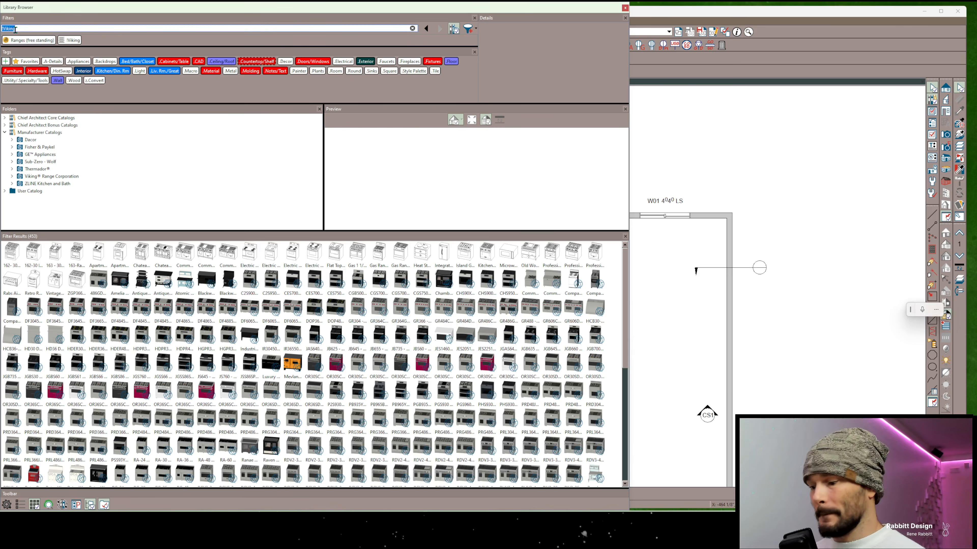
key("BackSpace")
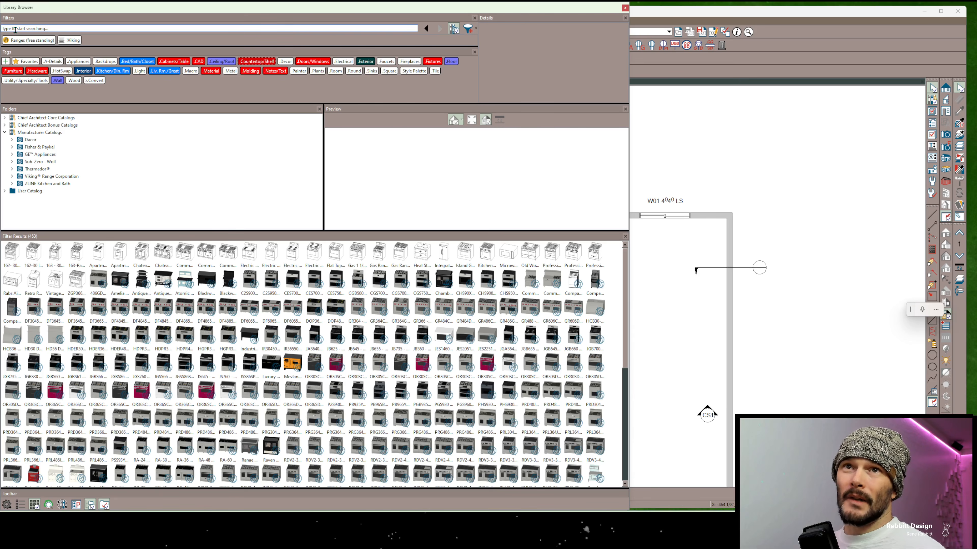
left_click(13, 41)
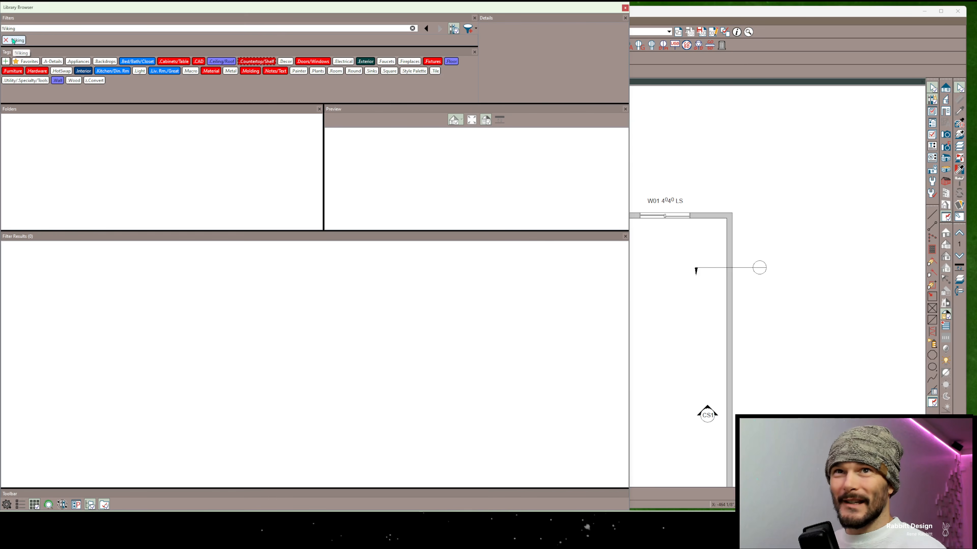
left_click(12, 40)
double_click(13, 28)
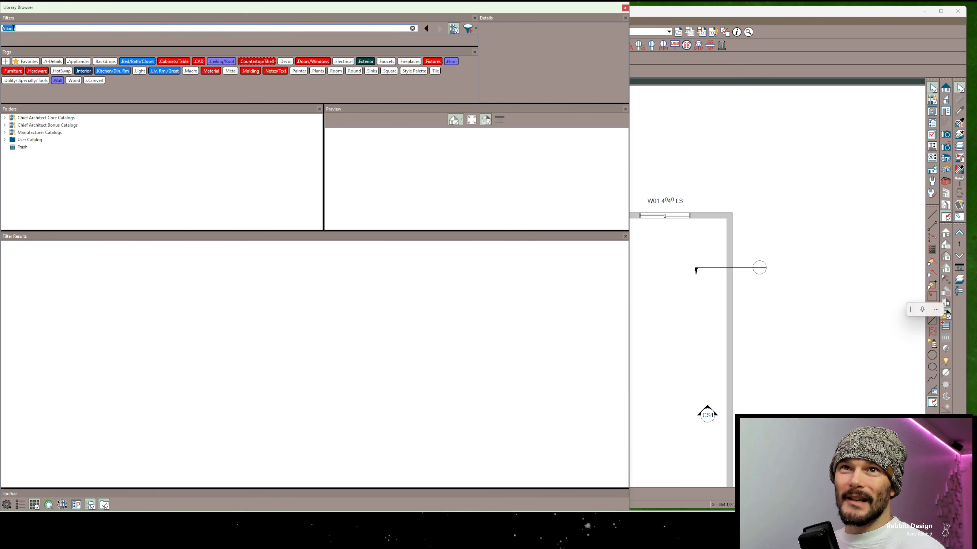
key("BackSpace")
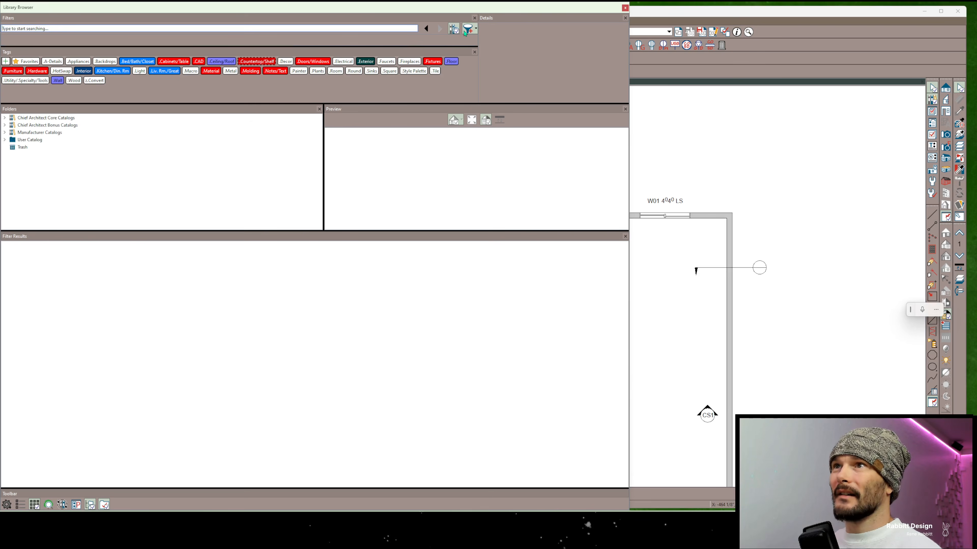
Start an Advanced Search with a temporary filter whose text contains "gas"
left_click(469, 29)
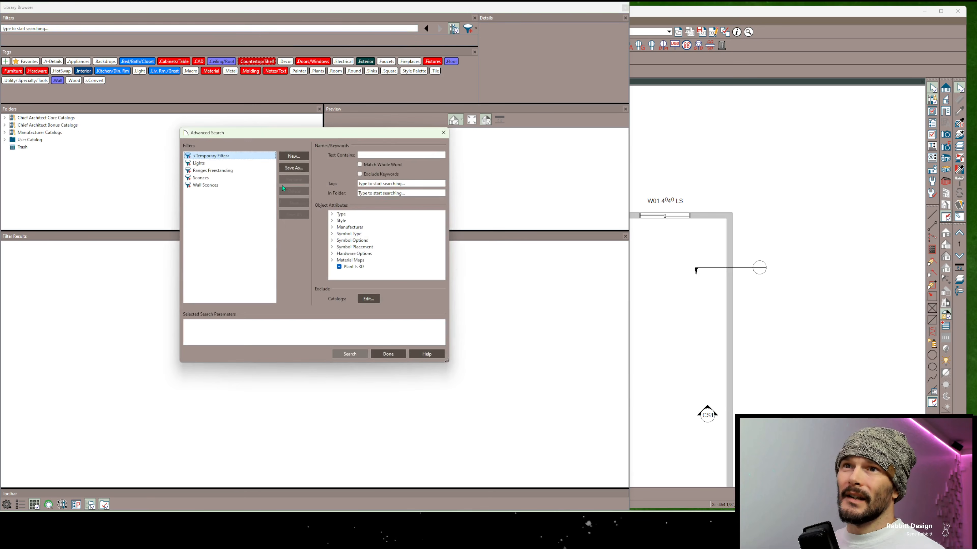
left_click(376, 155)
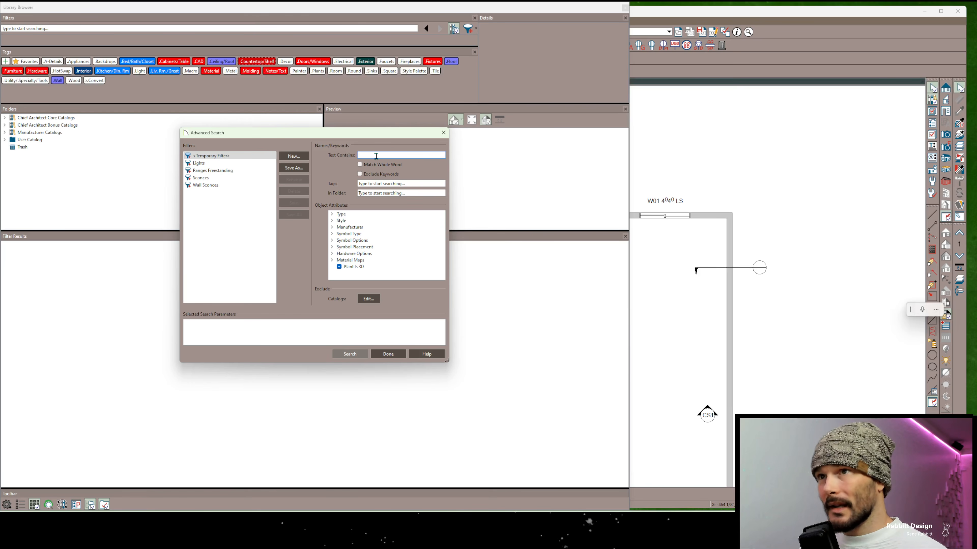
type("fresstanding")
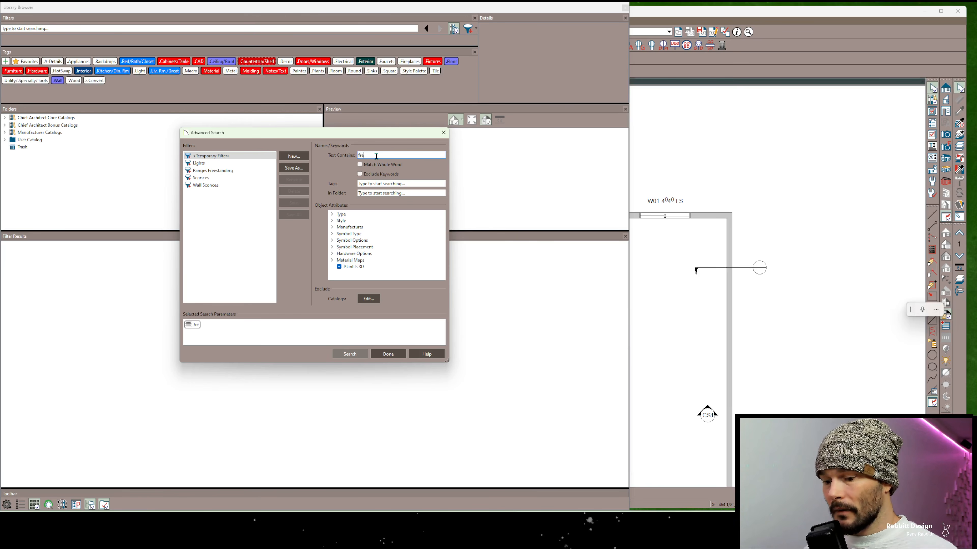
key("BackSpace")
key("BackSpace")
key("BackSpace")
key("BackSpace")
key("BackSpace")
key("BackSpace")
key("BackSpace")
key("BackSpace")
key("BackSpace")
key("BackSpace")
key("BackSpace")
key("BackSpace")
type("gas")
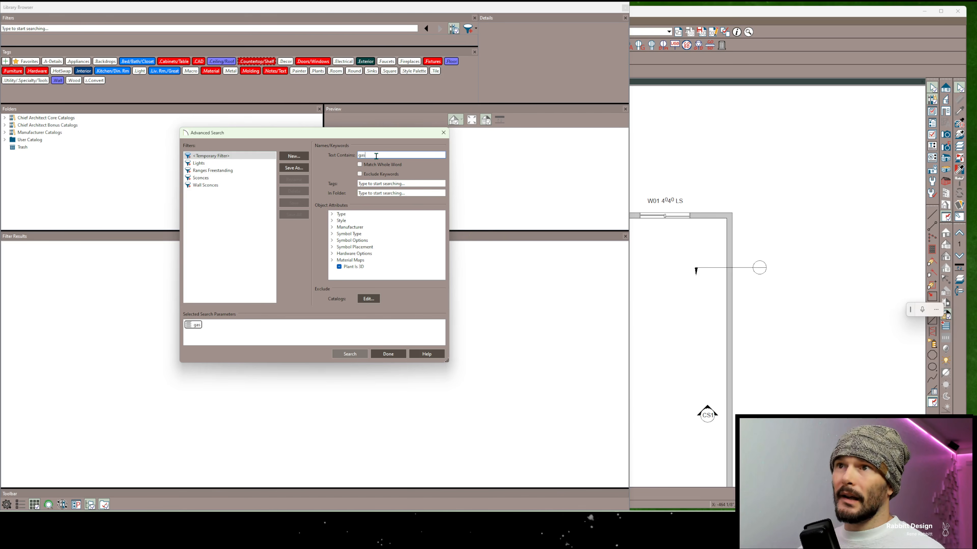
Browse the Manufacturer attributes and restrict the advanced search to Symbol Type: Ranges (free standing)
left_click(331, 227)
scroll(366, 226, "down", 2)
scroll(366, 226, "up", 2)
left_click(331, 227)
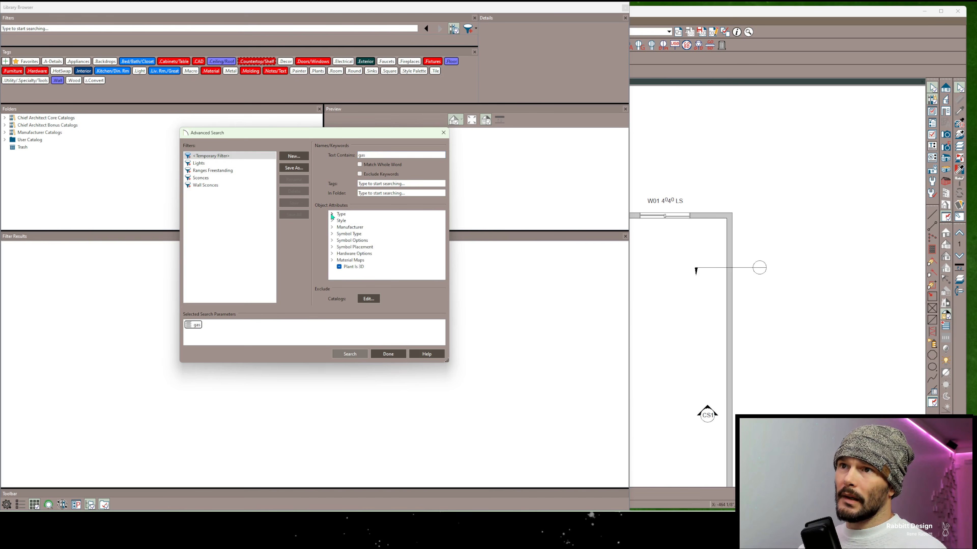
left_click(332, 234)
scroll(379, 241, "down", 5)
scroll(379, 241, "down", 3)
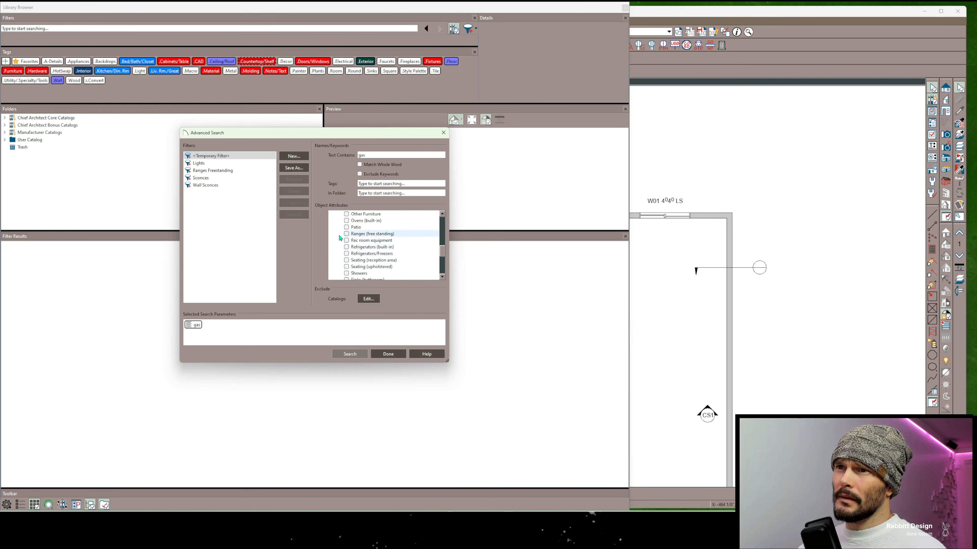
left_click(346, 233)
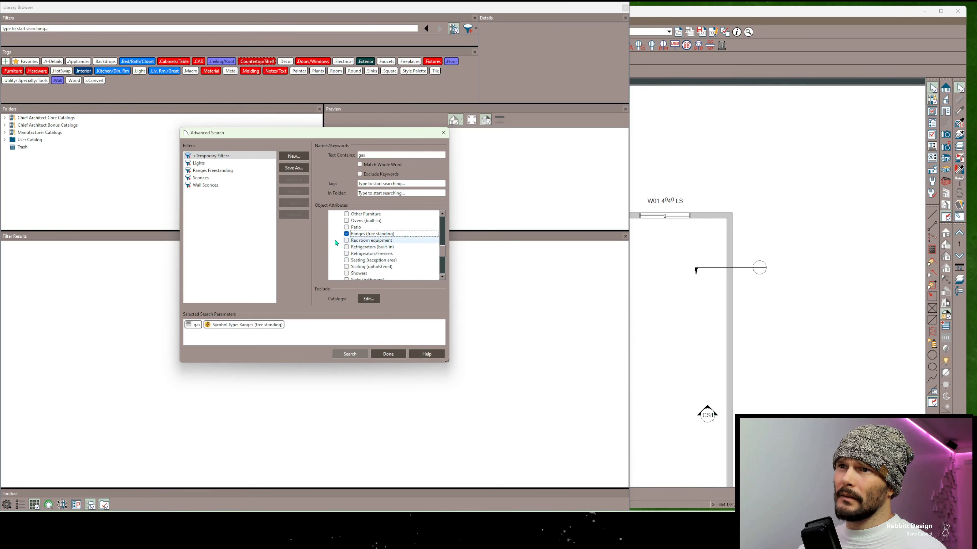
Exclude the Kohler manufacturer catalog from the advanced search and run the search
left_click(370, 299)
left_click(260, 219)
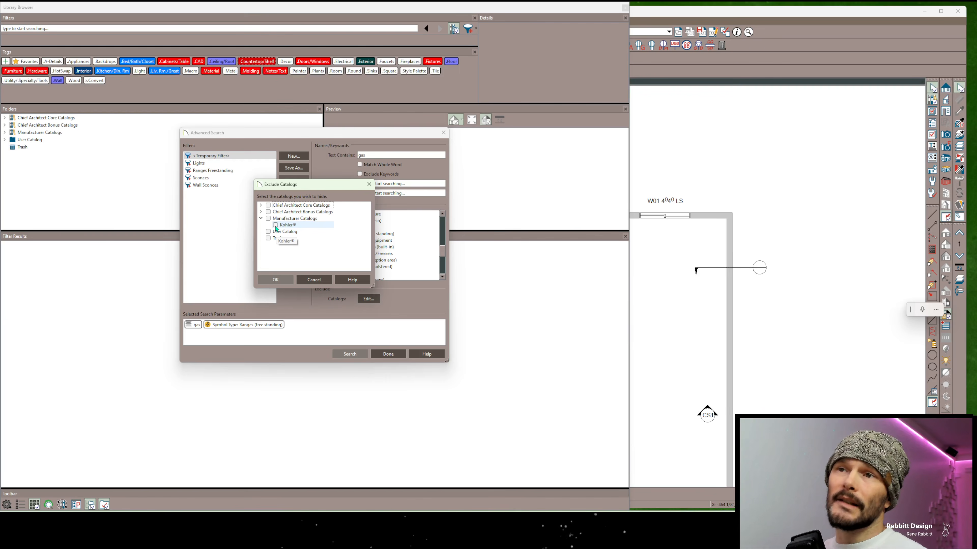
left_click(276, 226)
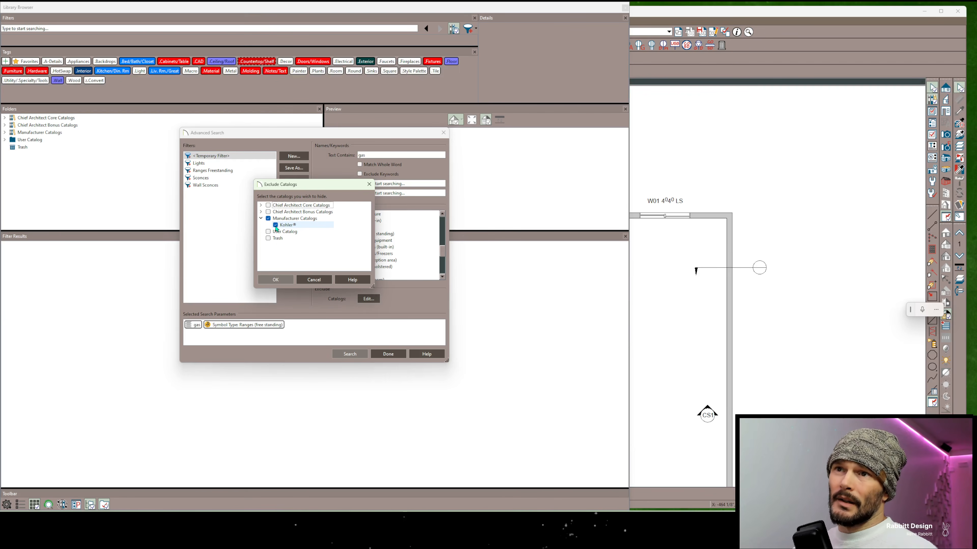
left_click(275, 279)
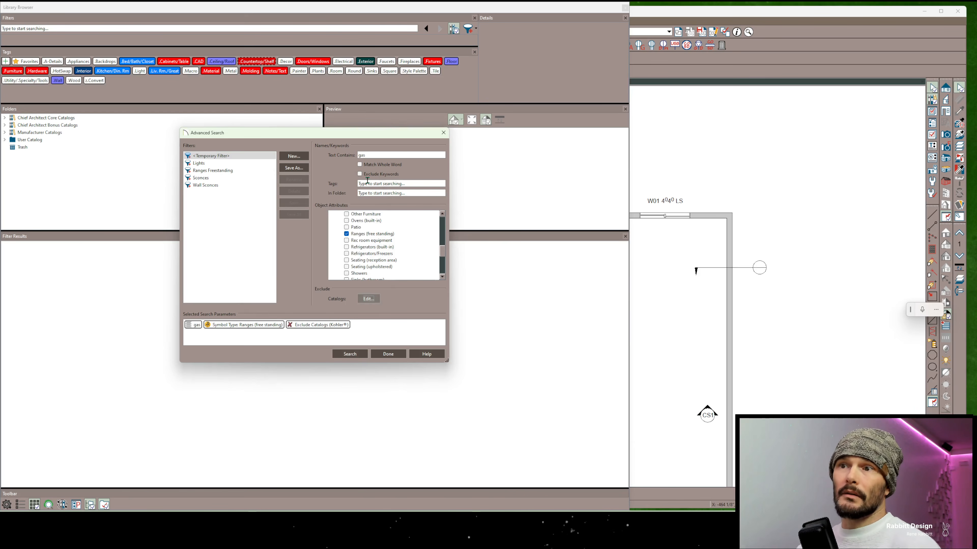
left_click(355, 353)
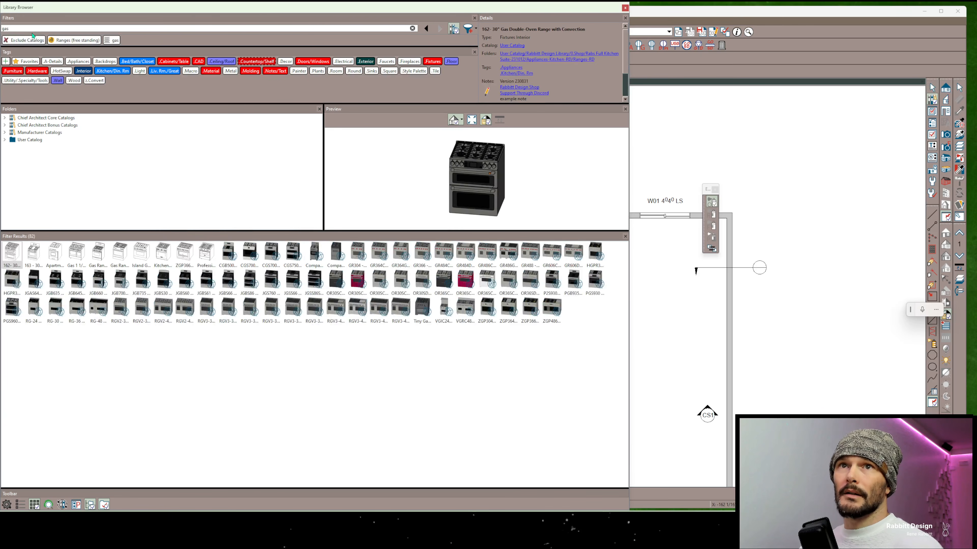
Remove the Exclude Catalogs, Ranges (free standing) and "gas" filters from the library search
left_click(24, 41)
left_click(24, 40)
left_click(24, 41)
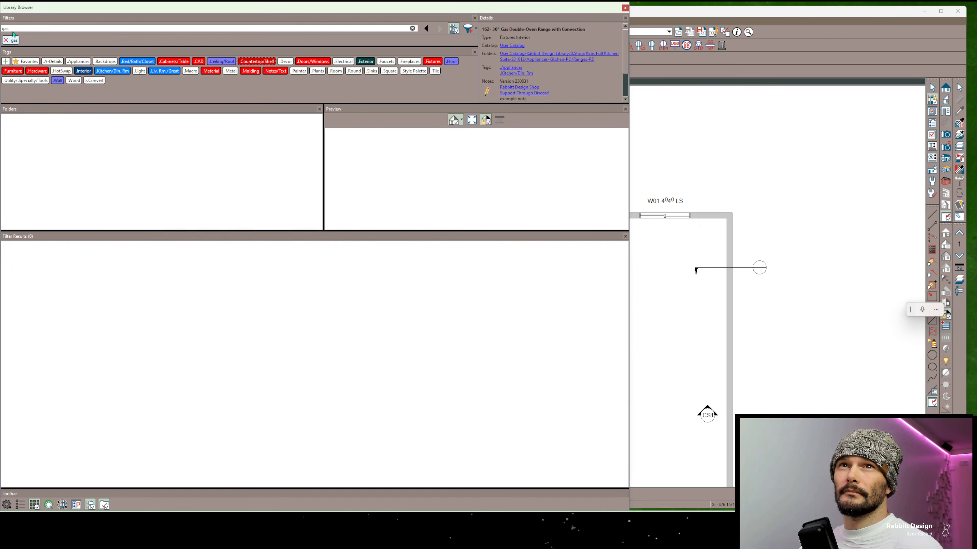
Replace the library search text with an Exclude Keywords filter
double_click(12, 27)
type("exclude")
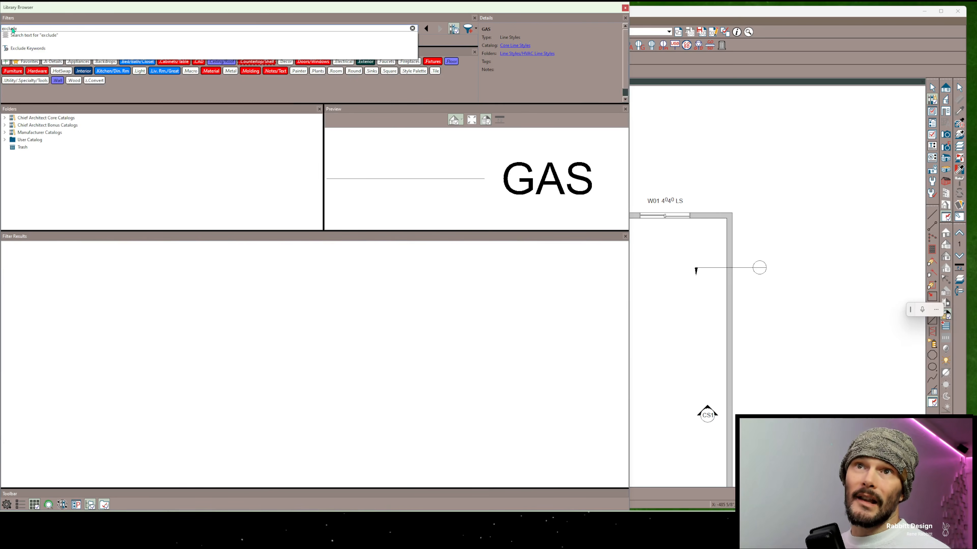
key("Down")
key("Down")
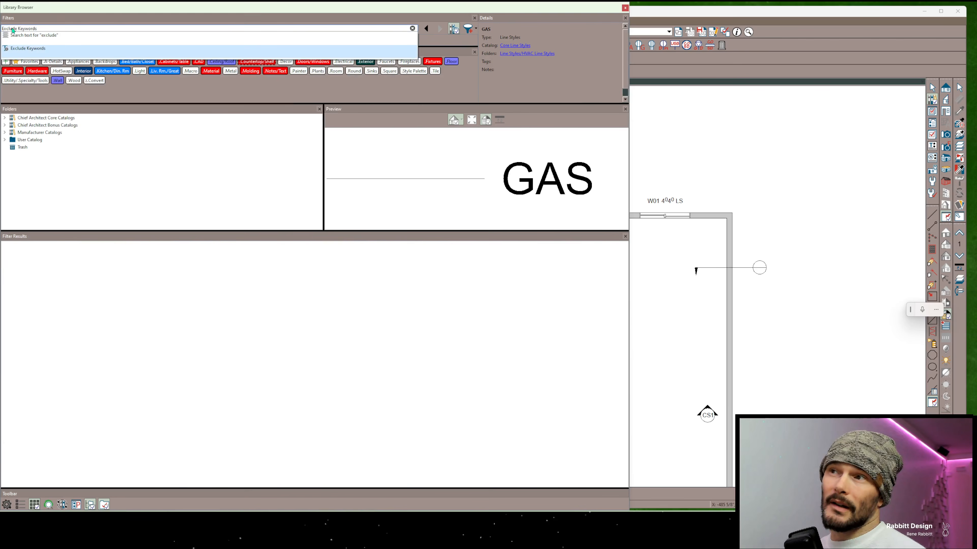
key("Return")
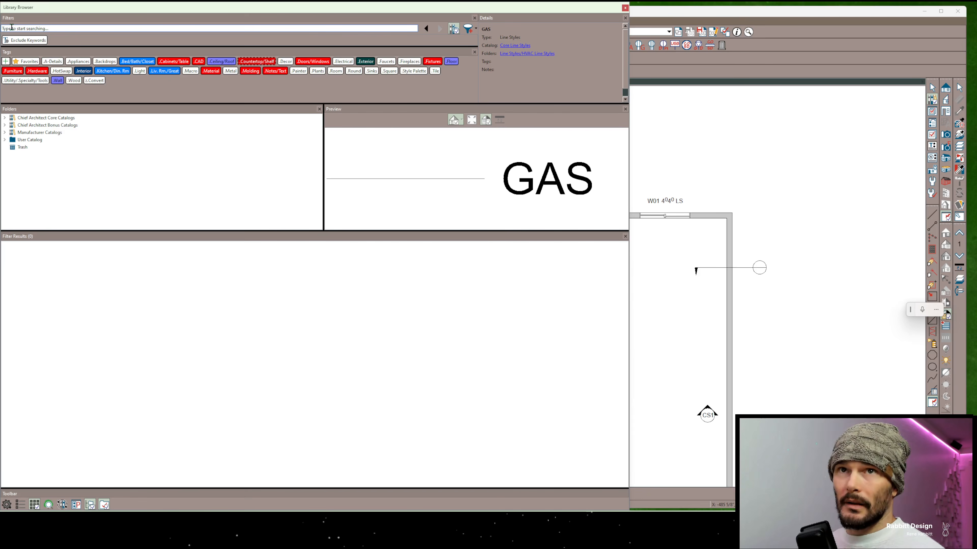
Try the text filter "viking", remove it, and filter by Manufacturer: Viking Range Corporation instead
type("viking")
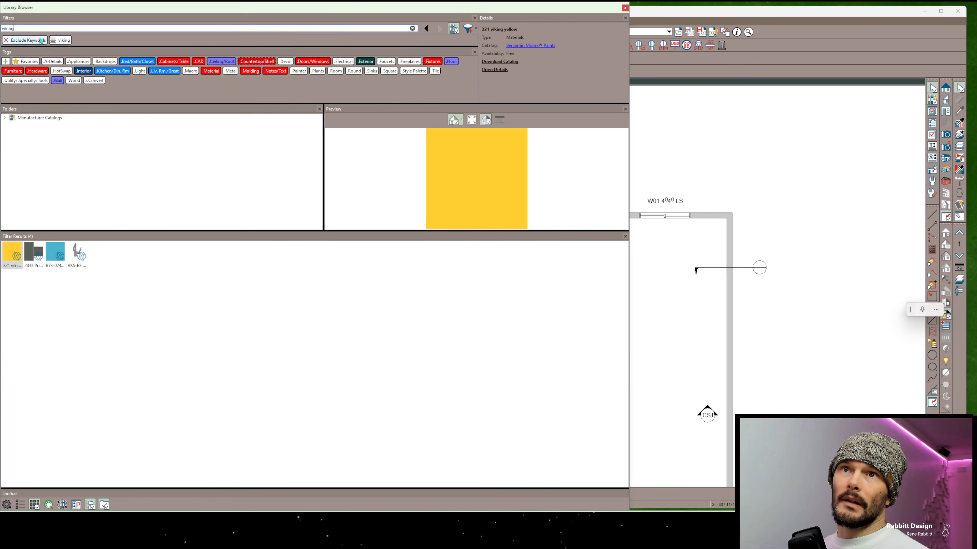
left_click(54, 40)
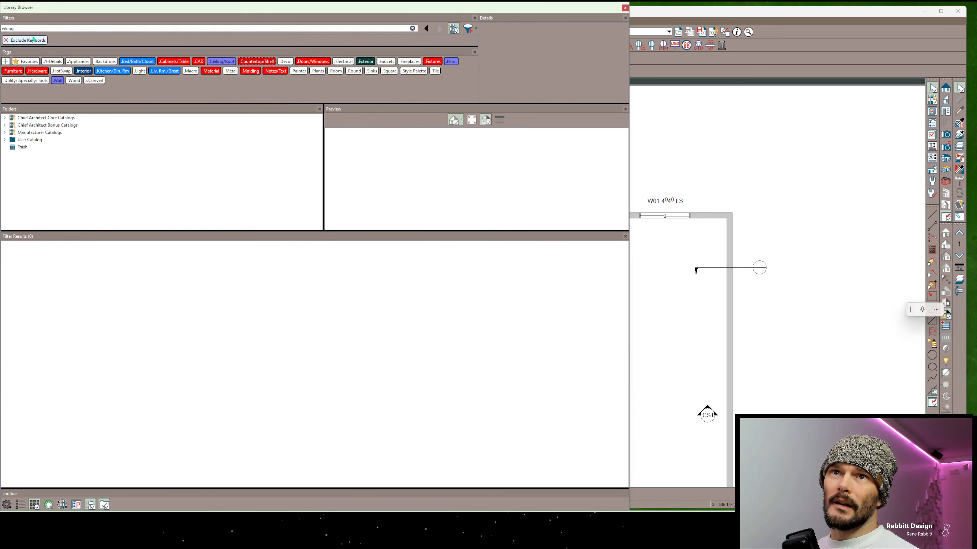
type("vikin")
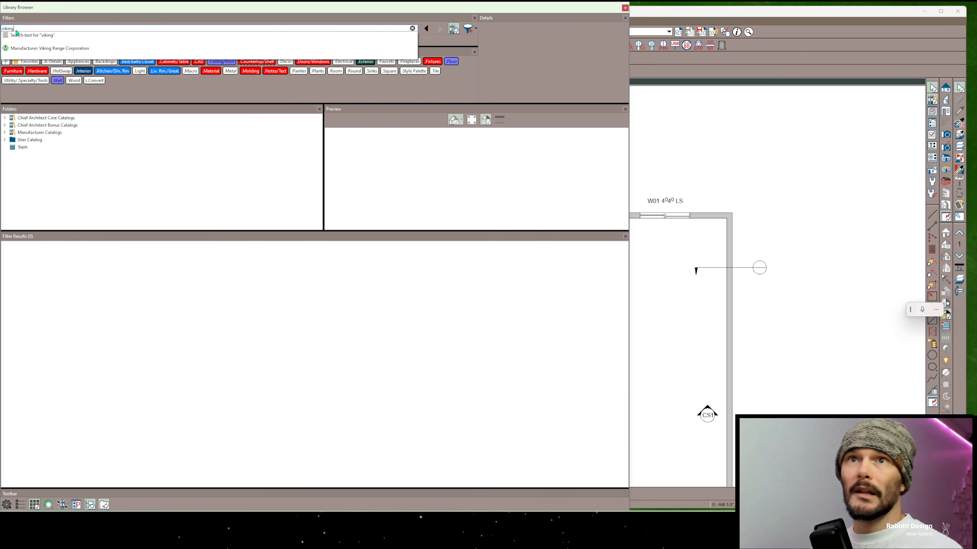
left_click(38, 48)
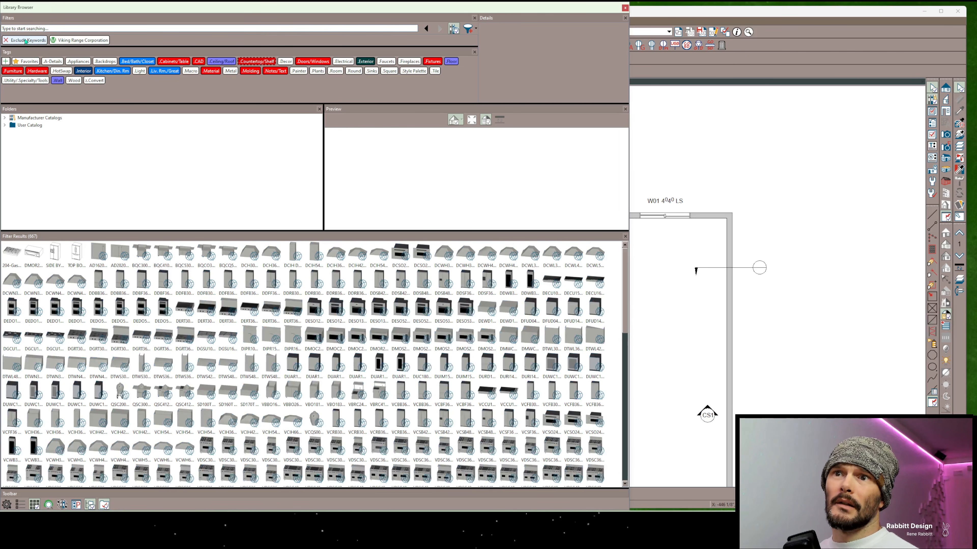
Add the text filter "gas" to the Viking Range Corporation results, then remove the Exclude Keywords filter
left_click(56, 28)
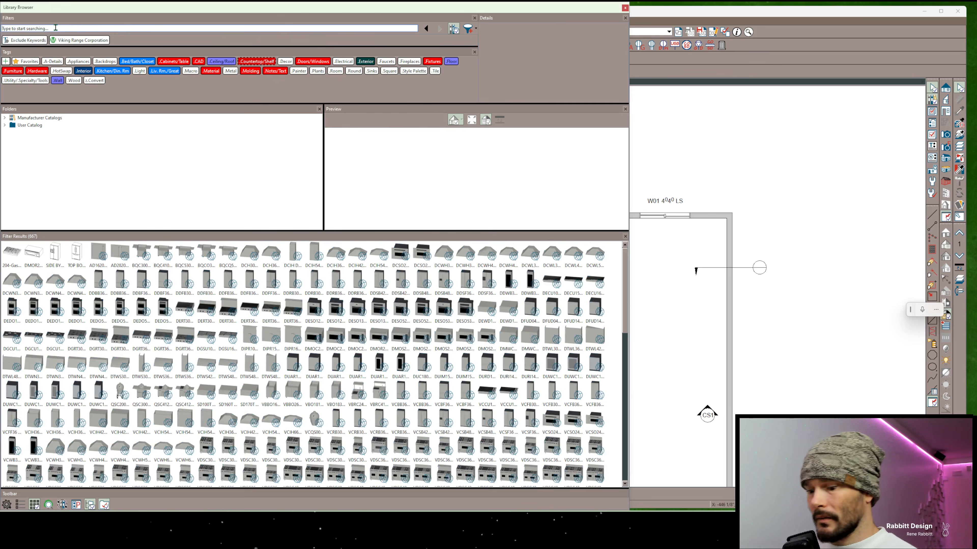
type("gas")
key("Return")
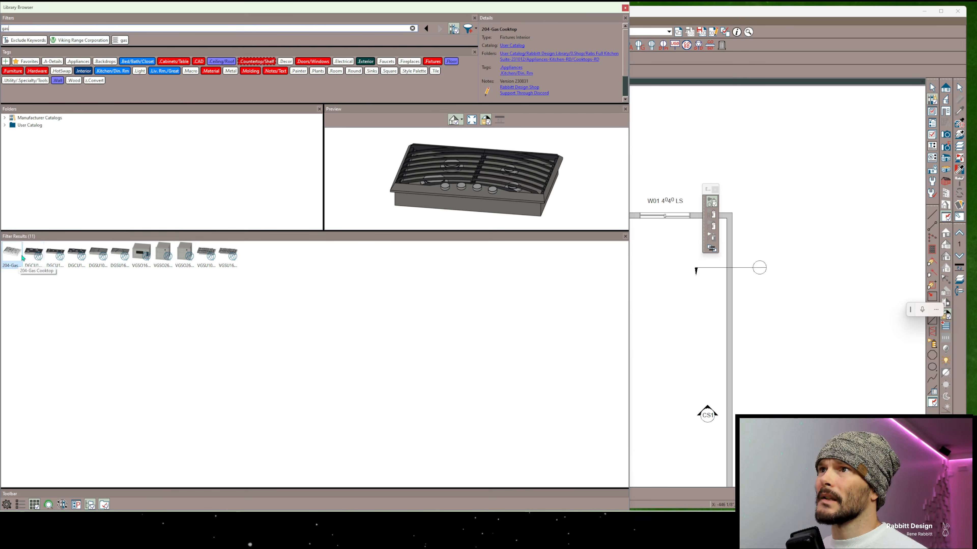
left_click(26, 41)
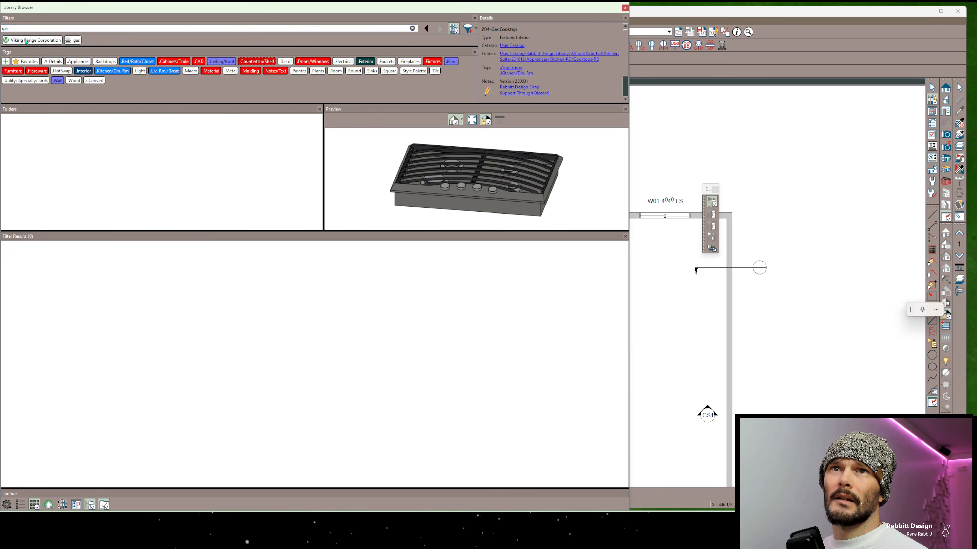